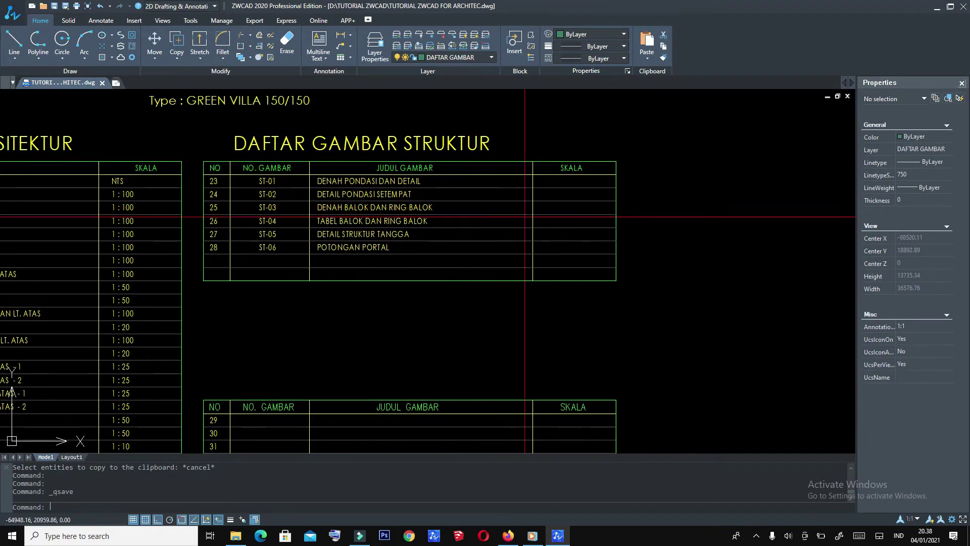
- Bring the DAFTAR GAMBAR STRUKTUR table into view and window-select the DENAH PONDASI DAN DETAIL title
{"action": "scroll", "coordinate": [475, 208], "scroll_direction": "up", "scroll_amount": 3}
{"action": "scroll", "coordinate": [619, 212], "scroll_direction": "down", "scroll_amount": 5}
{"action": "scroll", "coordinate": [619, 212], "scroll_direction": "up", "scroll_amount": 5}
{"action": "mouse_move", "coordinate": [692, 204]}
{"action": "middle_mouse_down"}
{"action": "mouse_move", "coordinate": [585, 222]}
{"action": "mouse_move", "coordinate": [726, 212]}
{"action": "middle_mouse_up"}
{"action": "scroll", "coordinate": [606, 218], "scroll_direction": "down", "scroll_amount": 1}
{"action": "scroll", "coordinate": [513, 222], "scroll_direction": "up", "scroll_amount": 3}
{"action": "mouse_move", "coordinate": [513, 223]}
{"action": "middle_mouse_down"}
{"action": "mouse_move", "coordinate": [484, 229]}
{"action": "mouse_move", "coordinate": [504, 232]}
{"action": "middle_mouse_up"}
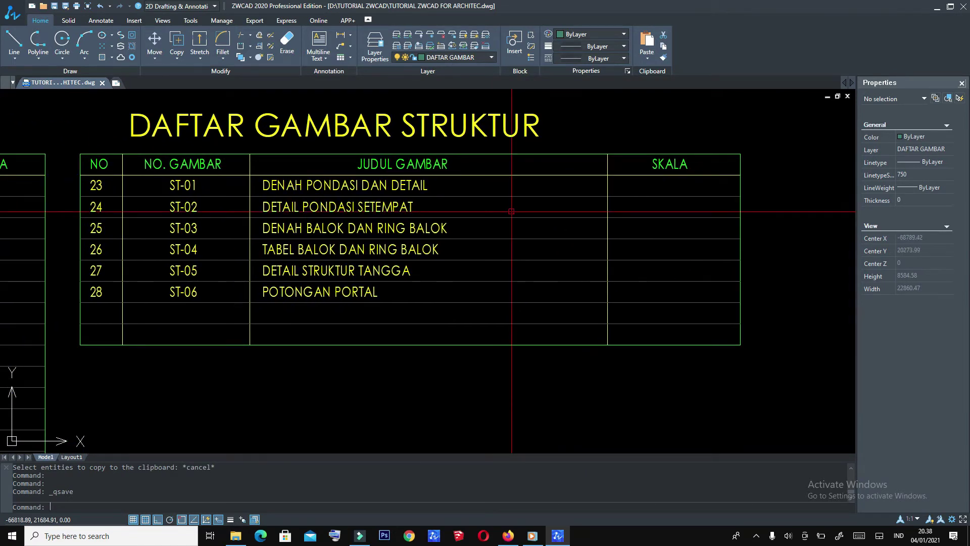
{"action": "scroll", "coordinate": [500, 212], "scroll_direction": "up", "scroll_amount": 1}
{"action": "scroll", "coordinate": [498, 206], "scroll_direction": "up", "scroll_amount": 2}
{"action": "scroll", "coordinate": [303, 202], "scroll_direction": "up", "scroll_amount": 2}
{"action": "left_click", "coordinate": [96, 191]}
{"action": "left_click", "coordinate": [431, 176]}
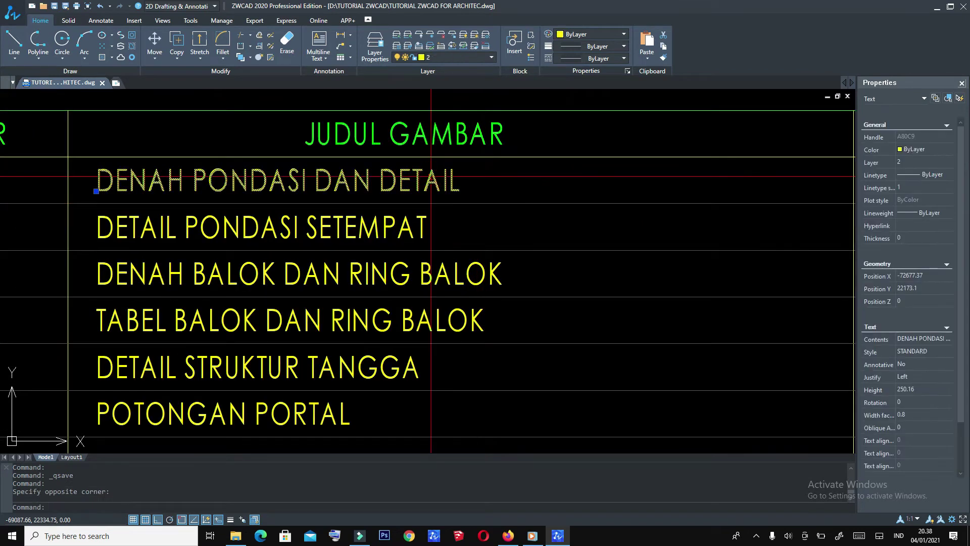
- Copy the title into the first SKALA cell and open the copy for editing
{"action": "type", "text": "co"}
{"action": "key", "text": "Return"}
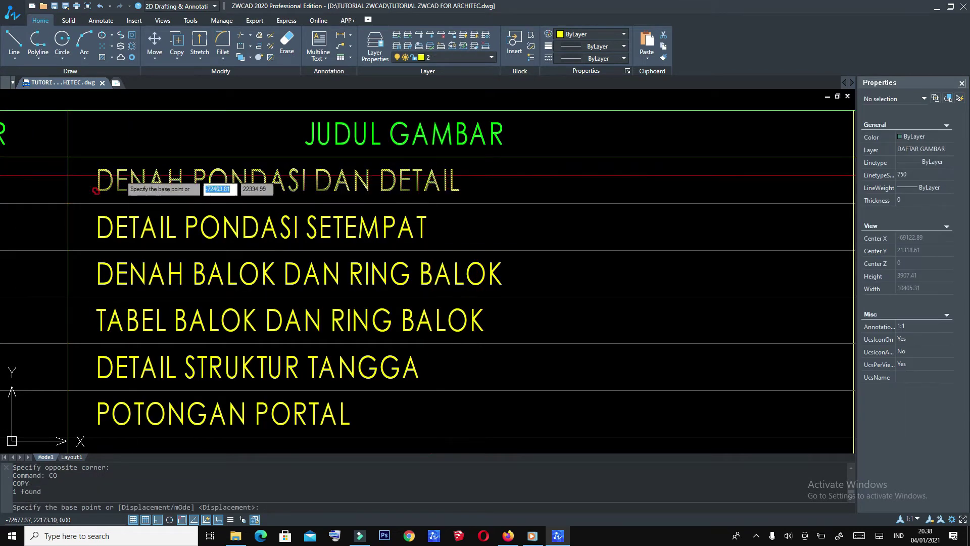
{"action": "scroll", "coordinate": [61, 156], "scroll_direction": "up", "scroll_amount": 2}
{"action": "left_click", "coordinate": [61, 156]}
{"action": "scroll", "coordinate": [61, 156], "scroll_direction": "down", "scroll_amount": 3}
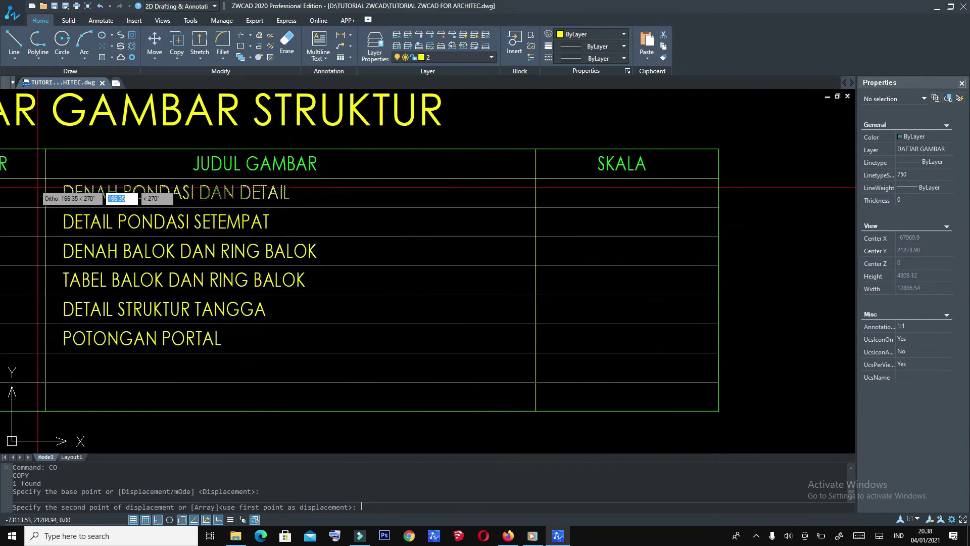
{"action": "scroll", "coordinate": [296, 184], "scroll_direction": "up", "scroll_amount": 3}
{"action": "scroll", "coordinate": [340, 199], "scroll_direction": "up", "scroll_amount": 2}
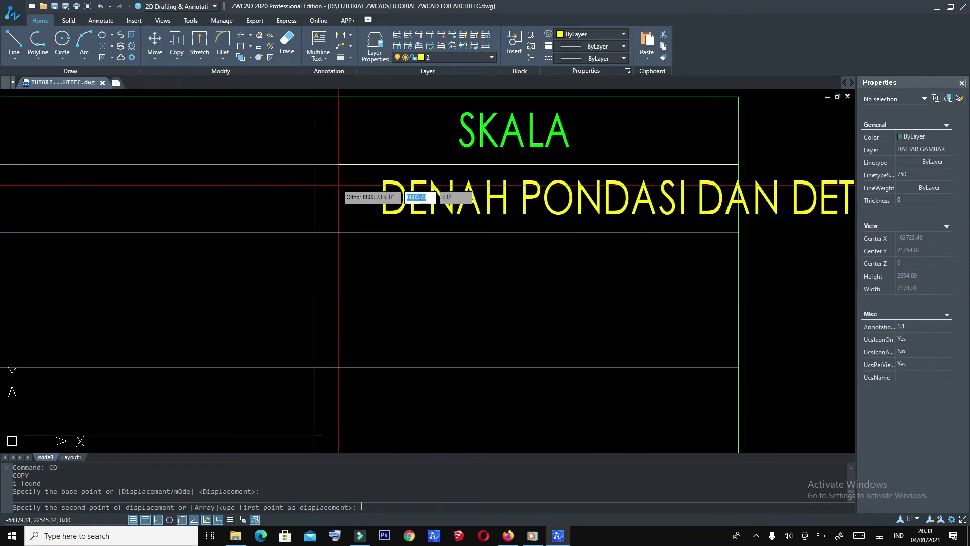
{"action": "scroll", "coordinate": [390, 182], "scroll_direction": "up", "scroll_amount": 2}
{"action": "scroll", "coordinate": [388, 145], "scroll_direction": "up", "scroll_amount": 2}
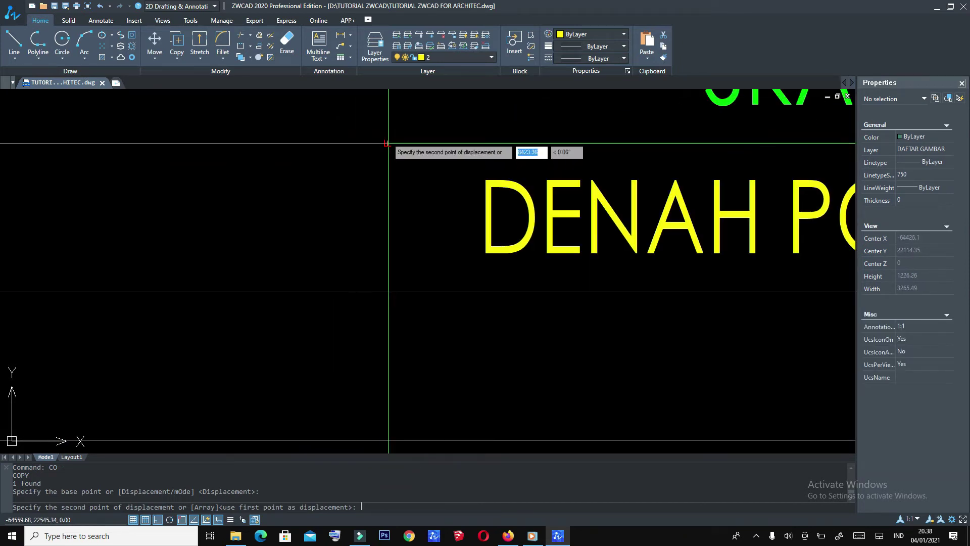
{"action": "left_click", "coordinate": [388, 142]}
{"action": "key", "text": "Escape"}
{"action": "scroll", "coordinate": [387, 142], "scroll_direction": "down", "scroll_amount": 2}
{"action": "scroll", "coordinate": [388, 147], "scroll_direction": "down", "scroll_amount": 2}
{"action": "scroll", "coordinate": [454, 205], "scroll_direction": "up", "scroll_amount": 2}
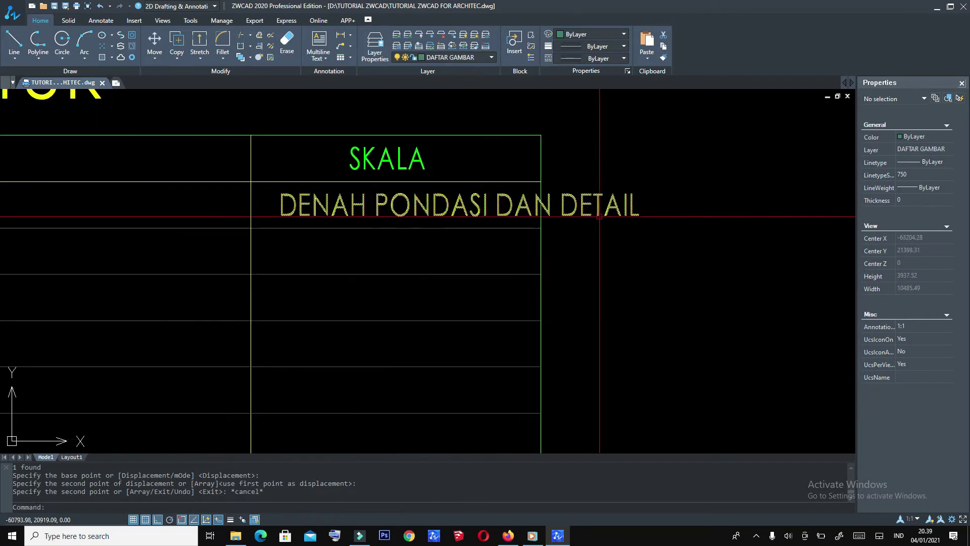
{"action": "double_click", "coordinate": [606, 208]}
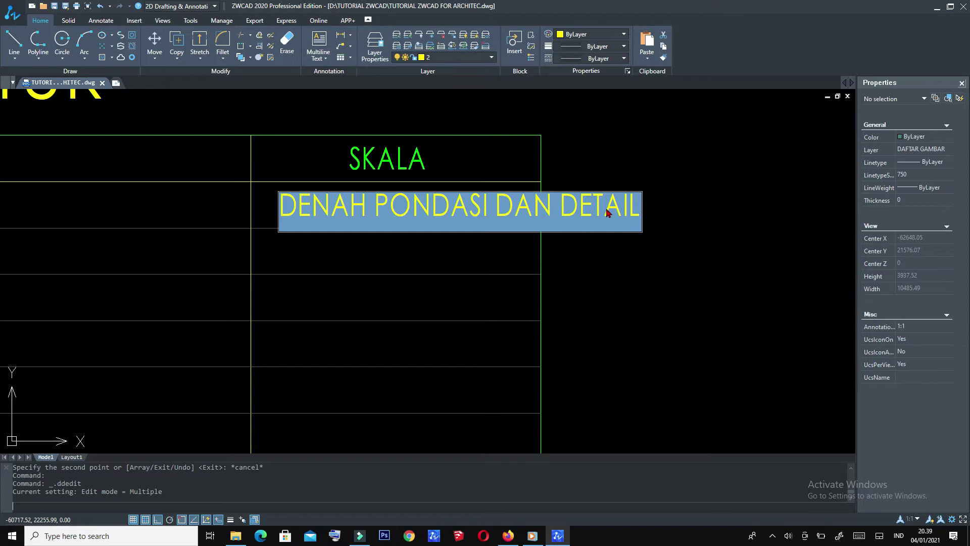
- Replace the copied text with '1 : 10, 1 : 20, 1 : 100' and commit it
{"action": "type", "text": "1"}
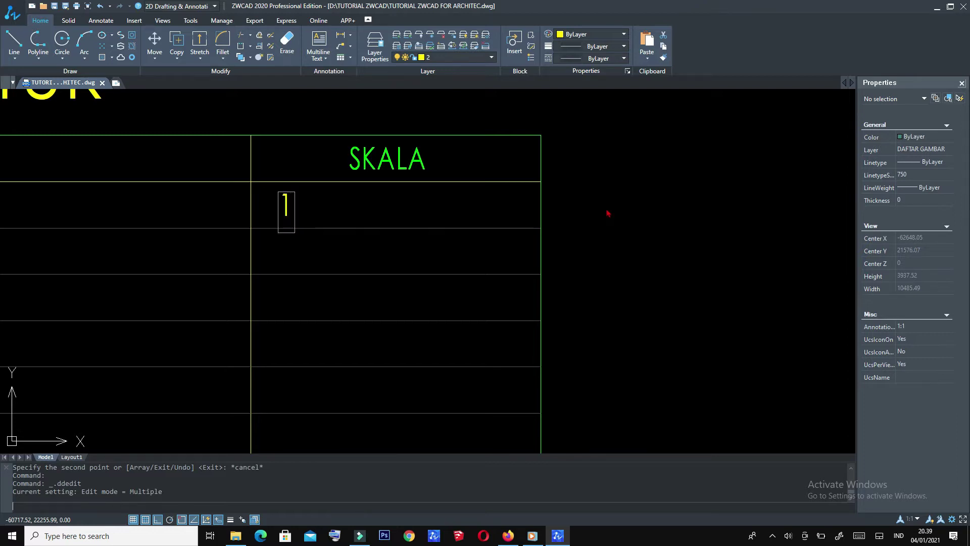
{"action": "type", "text": " : 10"}
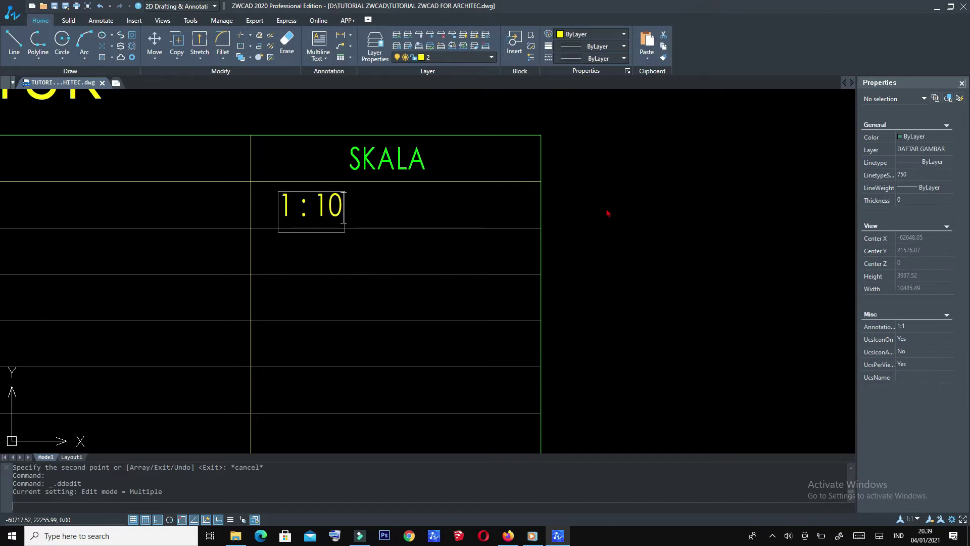
{"action": "type", "text": ","}
{"action": "type", "text": " 1 :"}
{"action": "type", "text": " 20"}
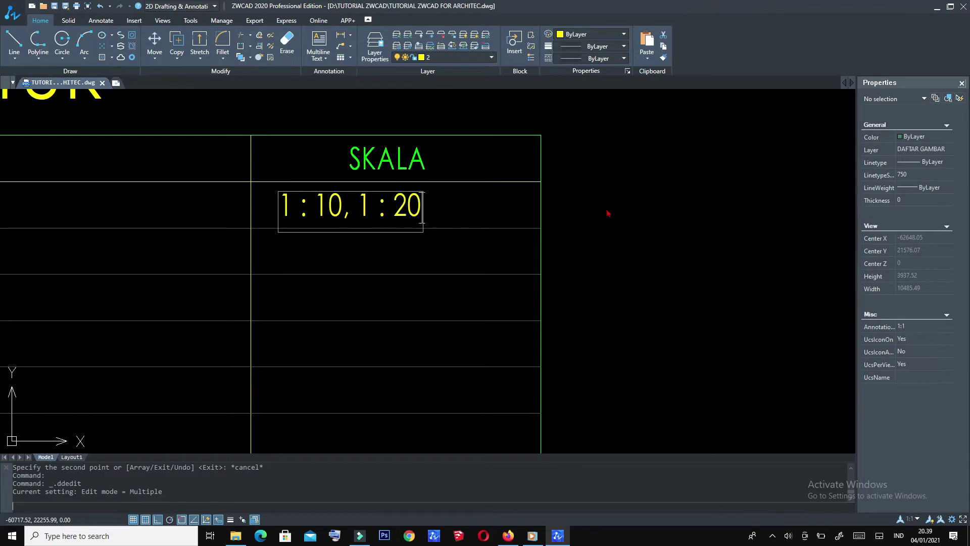
{"action": "type", "text": ", "}
{"action": "type", "text": "1 : "}
{"action": "type", "text": "100"}
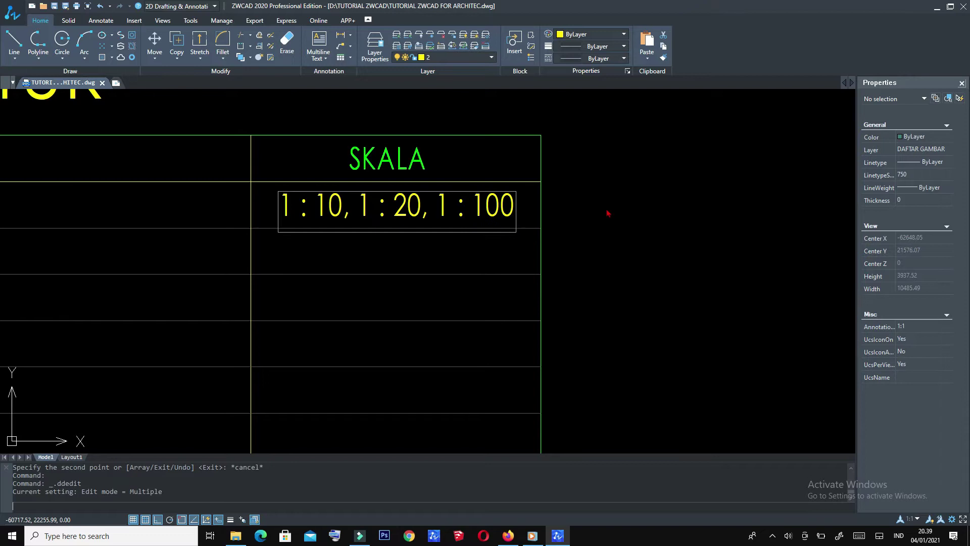
{"action": "left_click", "coordinate": [644, 243]}
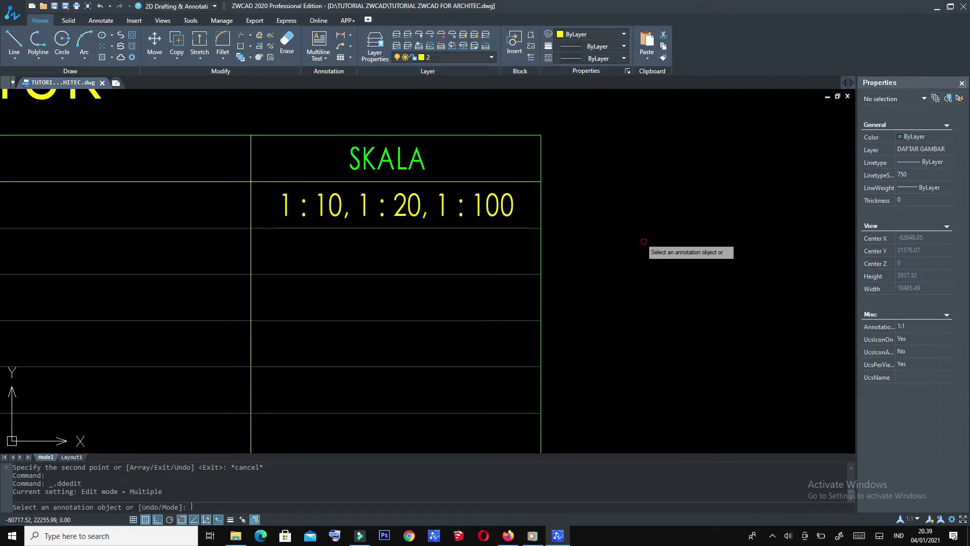
- Copy the '1 : 10, 1 : 20, 1 : 100' scale text into the second SKALA row
{"action": "key", "text": "Return"}
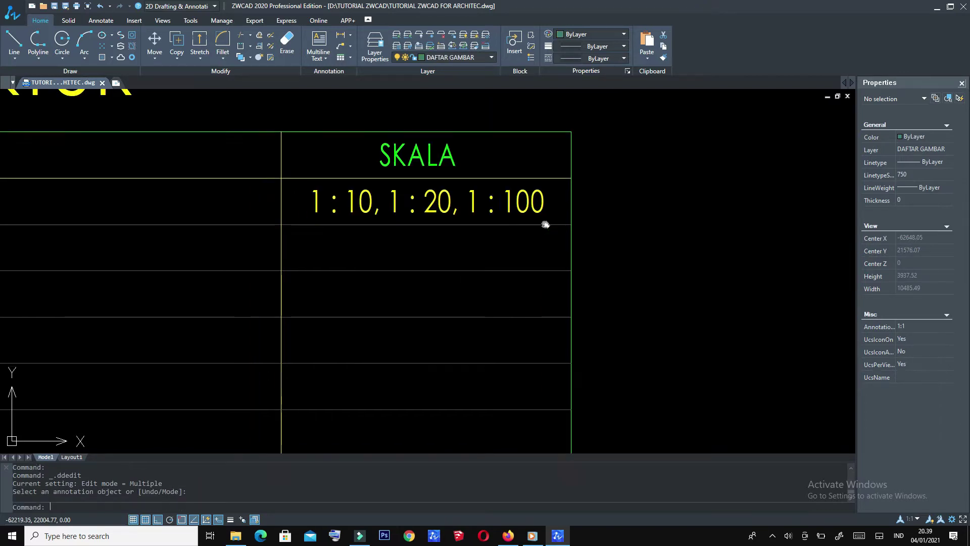
{"action": "scroll", "coordinate": [485, 223], "scroll_direction": "up", "scroll_amount": 3}
{"action": "left_click", "coordinate": [403, 191]}
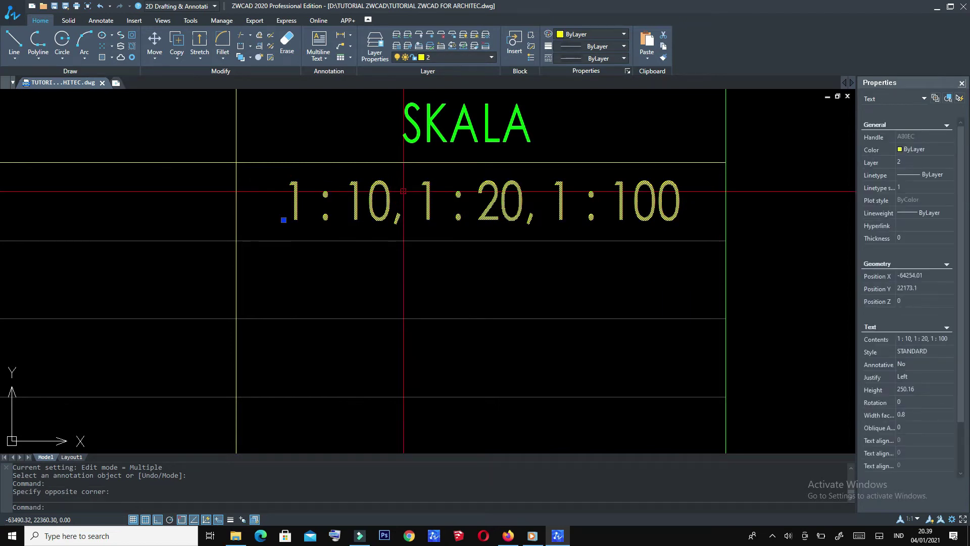
{"action": "type", "text": "co"}
{"action": "key", "text": "Return"}
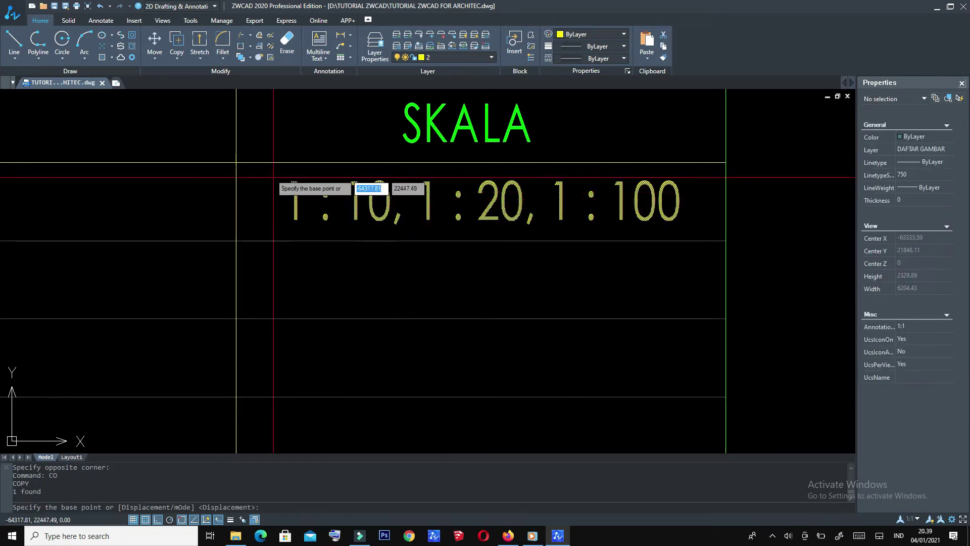
{"action": "left_click", "coordinate": [236, 162]}
{"action": "scroll", "coordinate": [238, 159], "scroll_direction": "down", "scroll_amount": 1}
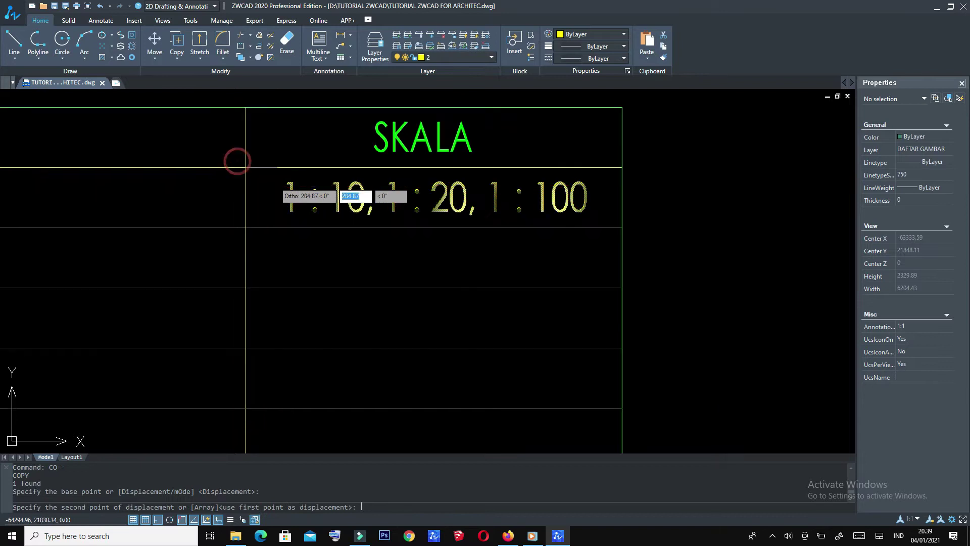
{"action": "left_click", "coordinate": [249, 217]}
- Place further scale copies down the remaining SKALA rows through the TANGGA row, with ortho on
{"action": "middle_click_drag", "start_coordinate": [254, 278], "coordinate": [283, 193]}
{"action": "left_click", "coordinate": [282, 193]}
{"action": "key", "text": "F8"}
{"action": "middle_click_drag", "start_coordinate": [280, 262], "coordinate": [302, 160]}
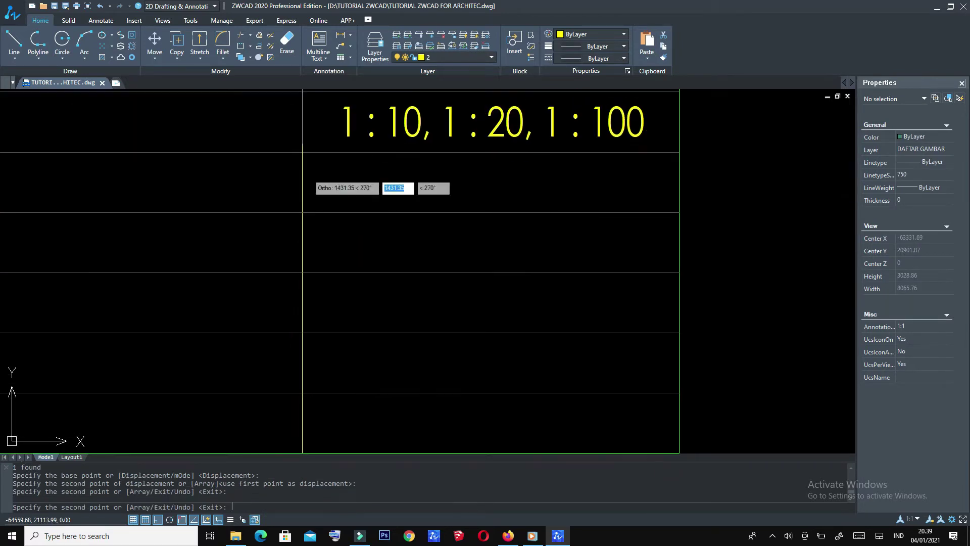
{"action": "left_click", "coordinate": [303, 153]}
{"action": "scroll", "coordinate": [437, 198], "scroll_direction": "down", "scroll_amount": 1}
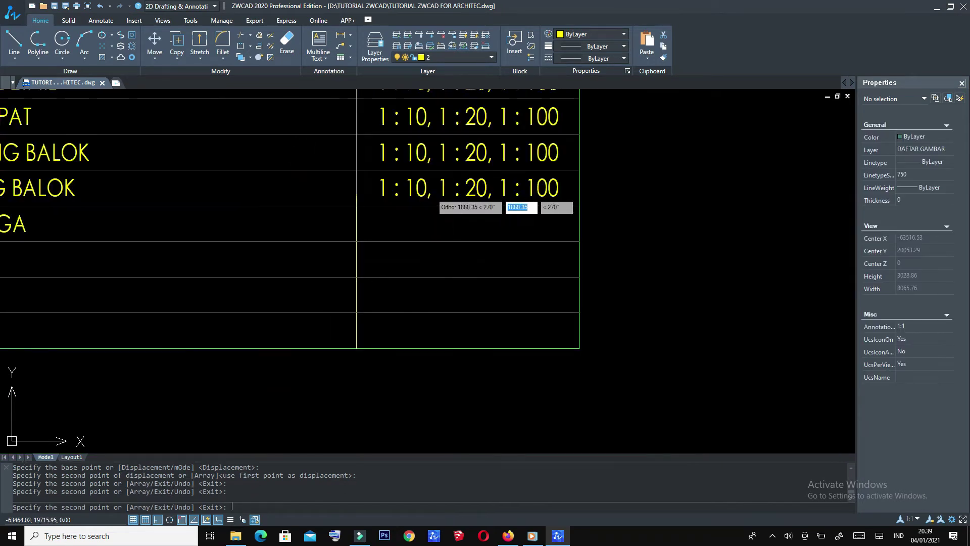
{"action": "scroll", "coordinate": [435, 196], "scroll_direction": "down", "scroll_amount": 2}
{"action": "scroll", "coordinate": [472, 216], "scroll_direction": "up", "scroll_amount": 2}
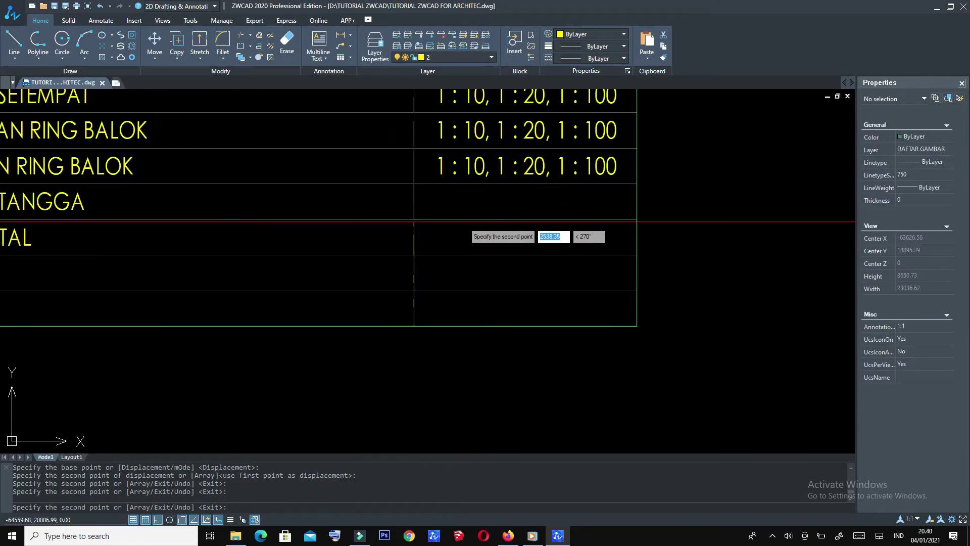
{"action": "left_click", "coordinate": [413, 184]}
{"action": "middle_click_drag", "start_coordinate": [454, 226], "coordinate": [606, 214]}
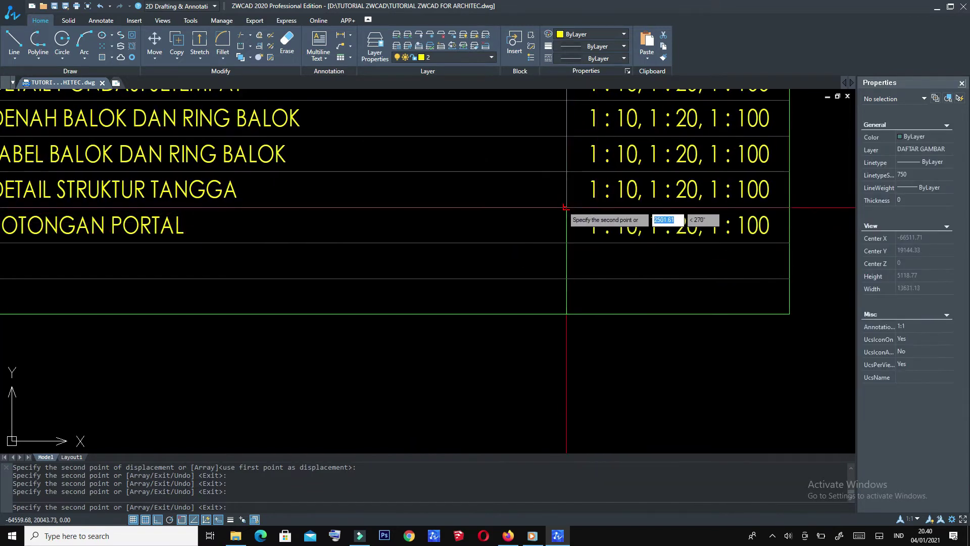
{"action": "scroll", "coordinate": [505, 252], "scroll_direction": "down", "scroll_amount": 2}
{"action": "scroll", "coordinate": [483, 273], "scroll_direction": "down", "scroll_amount": 2}
{"action": "key", "text": "Escape"}
{"action": "scroll", "coordinate": [482, 268], "scroll_direction": "down", "scroll_amount": 2}
{"action": "scroll", "coordinate": [490, 224], "scroll_direction": "up", "scroll_amount": 3}
{"action": "scroll", "coordinate": [490, 224], "scroll_direction": "up", "scroll_amount": 3}
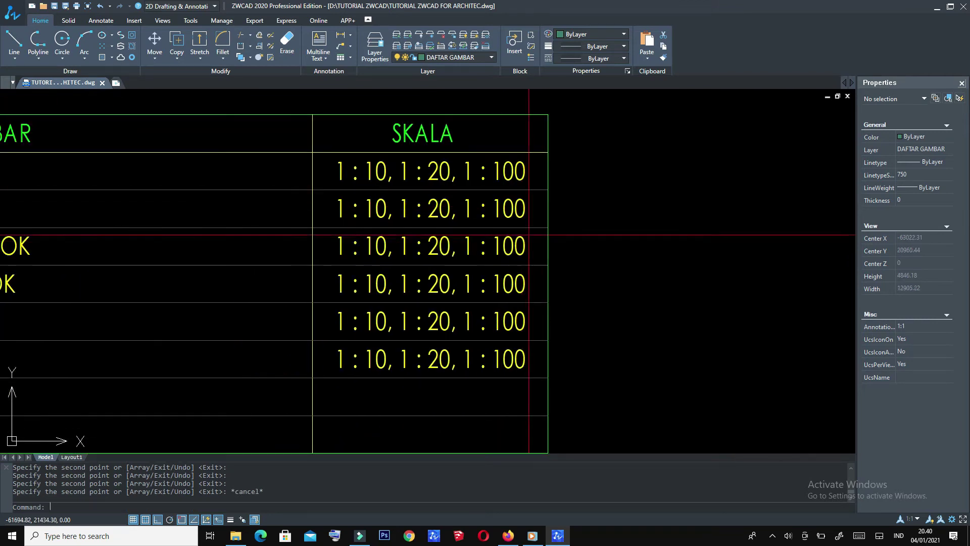
- Change the ST-02 scale to '1 : 20' and the ST-03 scale to '1 : 100'
{"action": "double_click", "coordinate": [523, 212]}
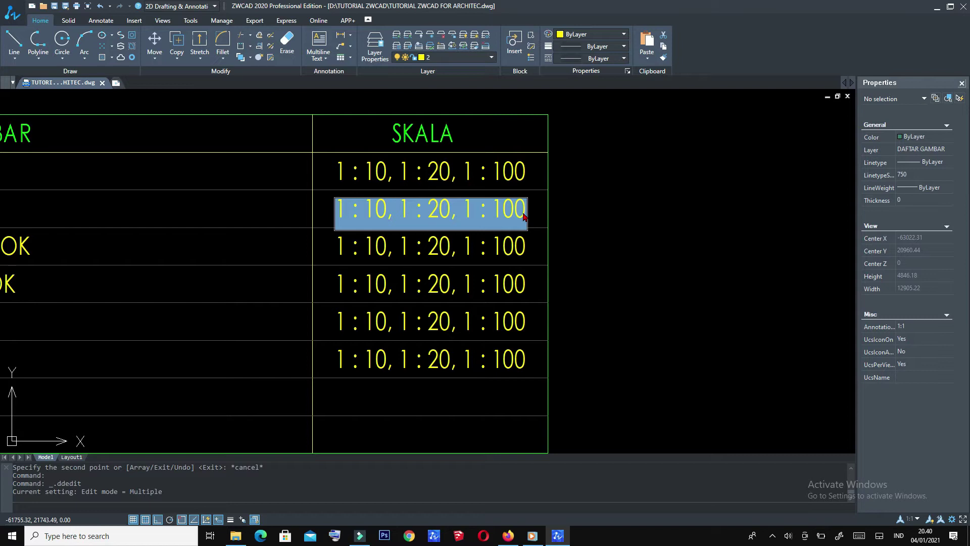
{"action": "type", "text": "1 : "}
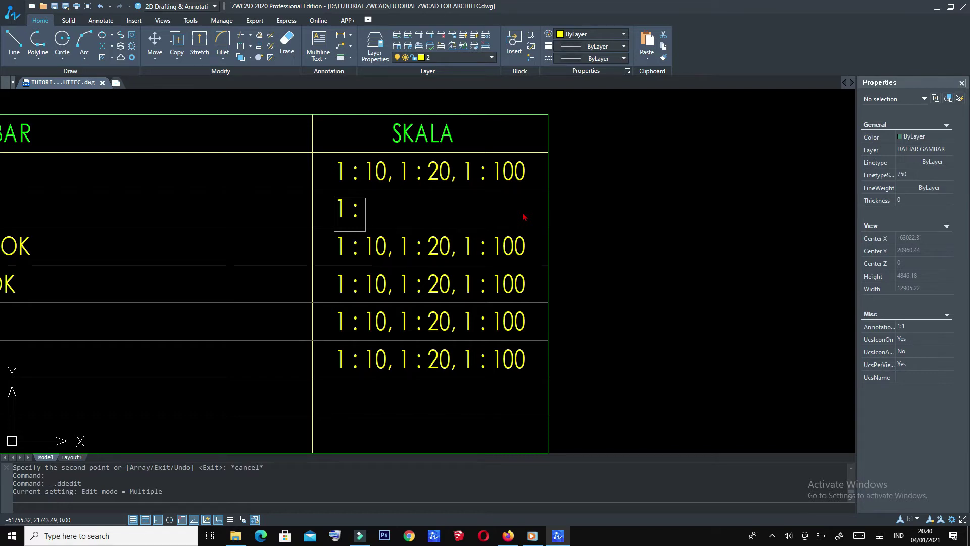
{"action": "type", "text": "20"}
{"action": "key", "text": "Return"}
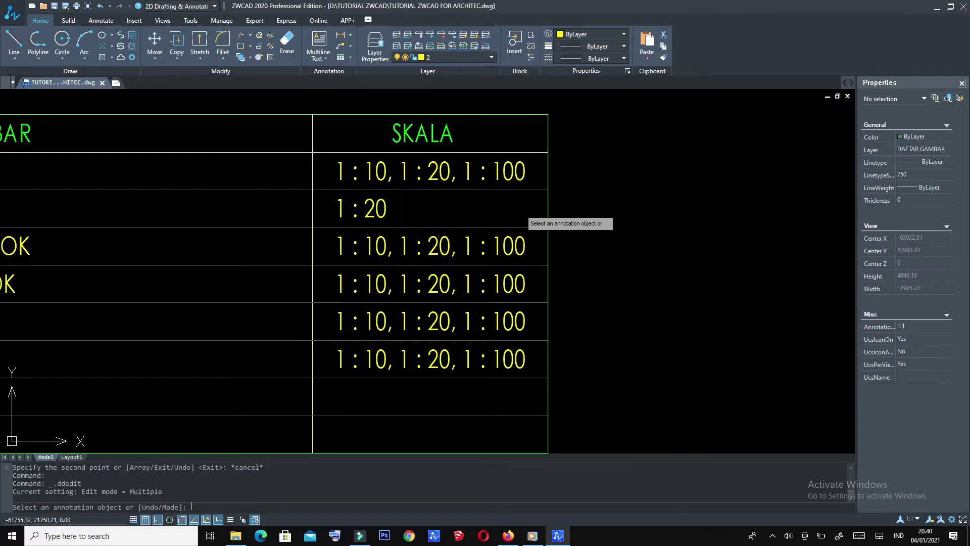
{"action": "left_click", "coordinate": [385, 252]}
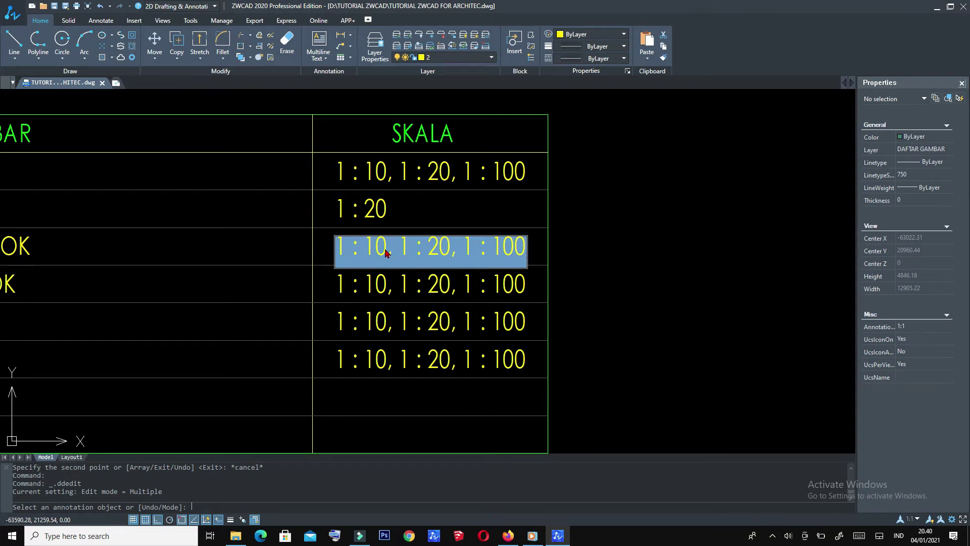
{"action": "type", "text": "1 : "}
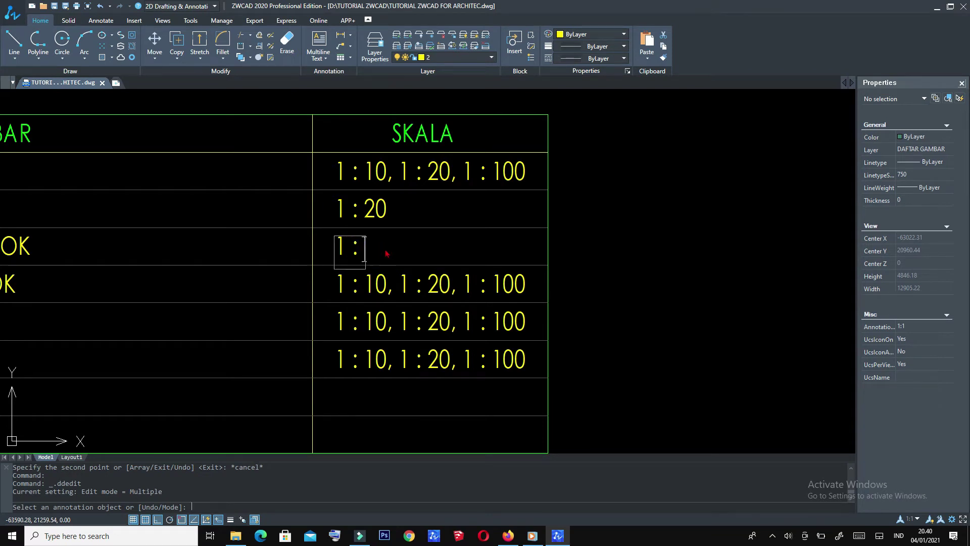
{"action": "type", "text": "100"}
{"action": "key", "text": "Return"}
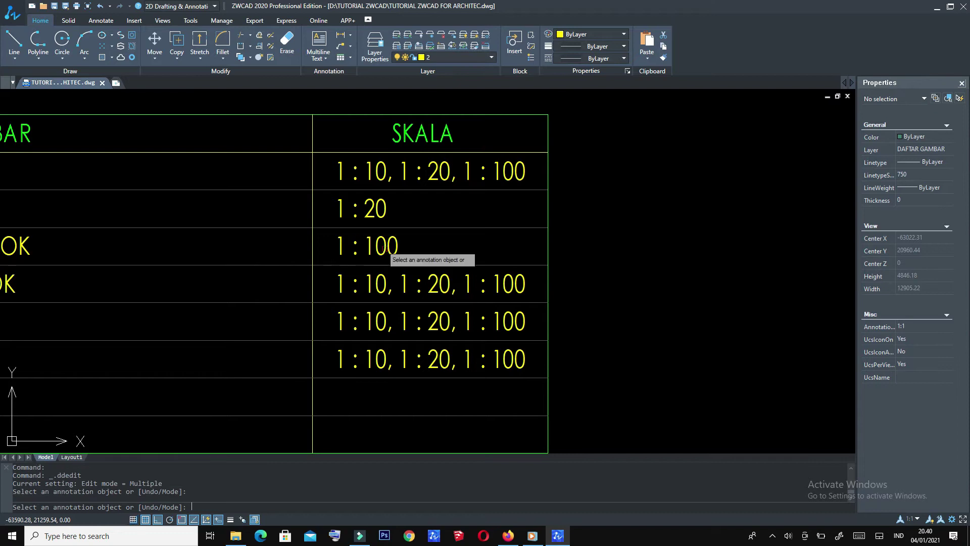
{"action": "scroll", "coordinate": [657, 242], "scroll_direction": "down", "scroll_amount": 2}
{"action": "middle_click_drag", "start_coordinate": [624, 255], "coordinate": [714, 258]}
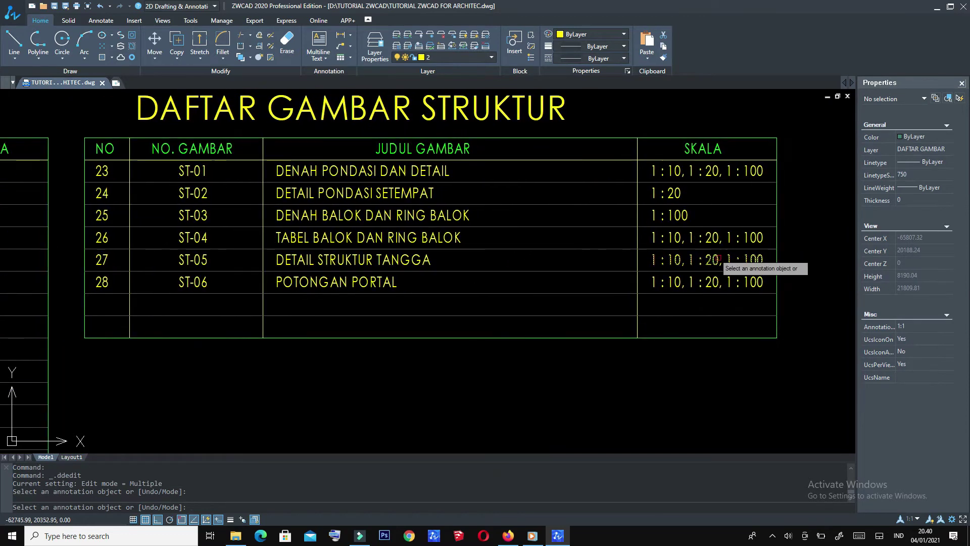
{"action": "key", "text": "Return"}
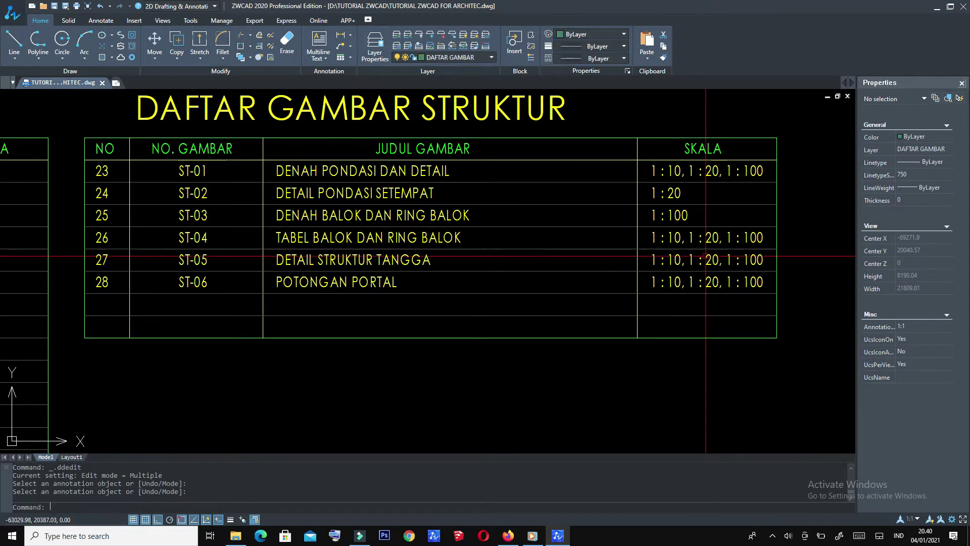
{"action": "key", "text": "Return"}
- Rewrite the row-26 ST-04 scale text as '1 : 20, 1 : NTS'
{"action": "left_click", "coordinate": [680, 238]}
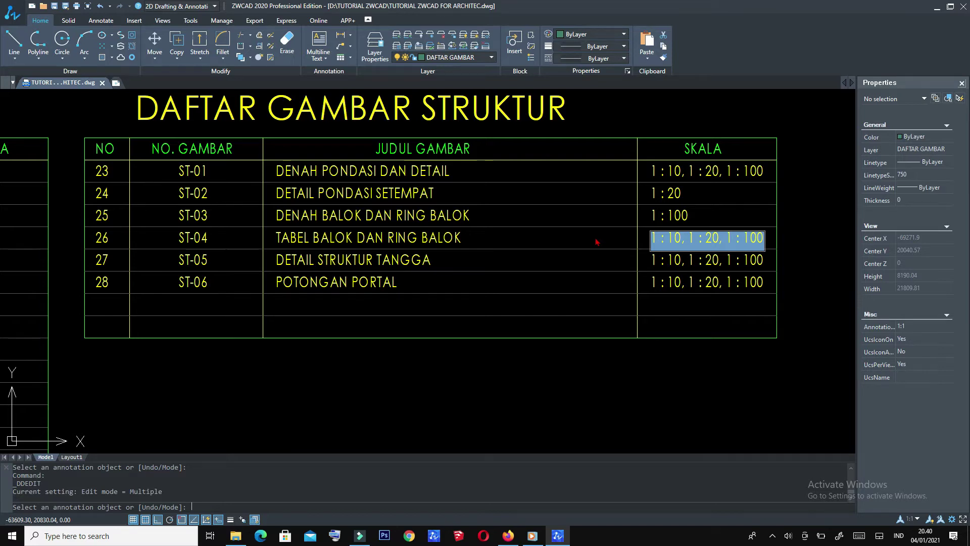
{"action": "type", "text": "1"}
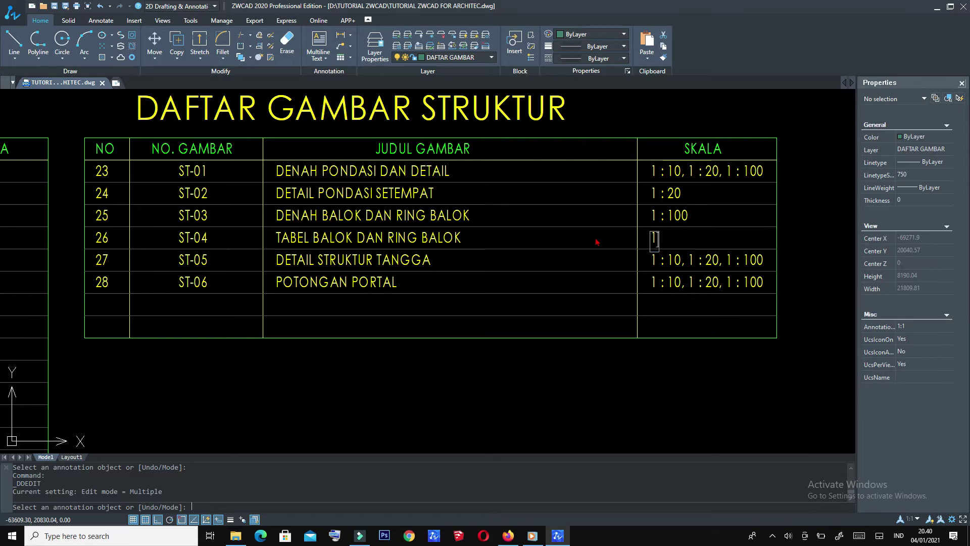
{"action": "type", "text": ":"}
{"action": "key", "text": "BackSpace"}
{"action": "type", "text": ": "}
{"action": "type", "text": "20"}
{"action": "type", "text": ","}
{"action": "type", "text": " 1 : NTS"}
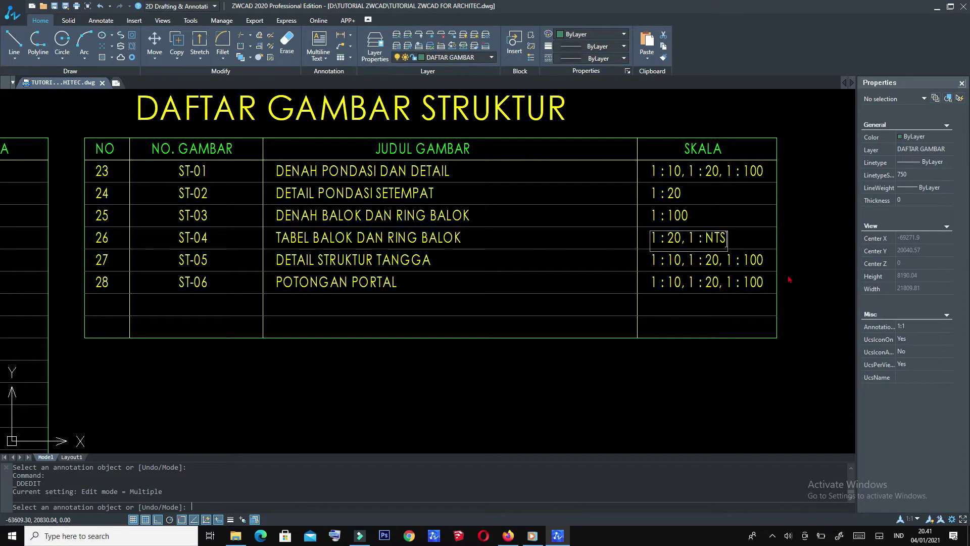
{"action": "left_click", "coordinate": [790, 278]}
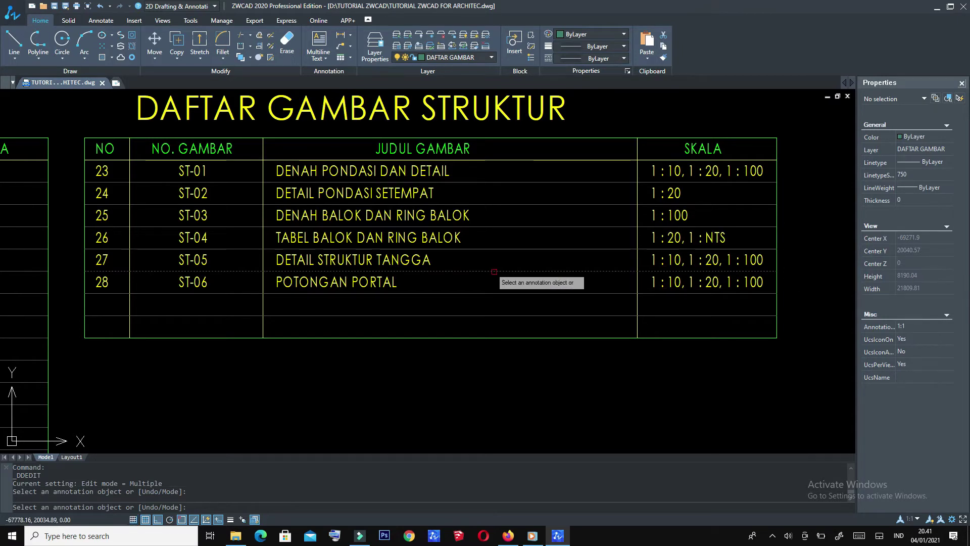
{"action": "key", "text": "Escape"}
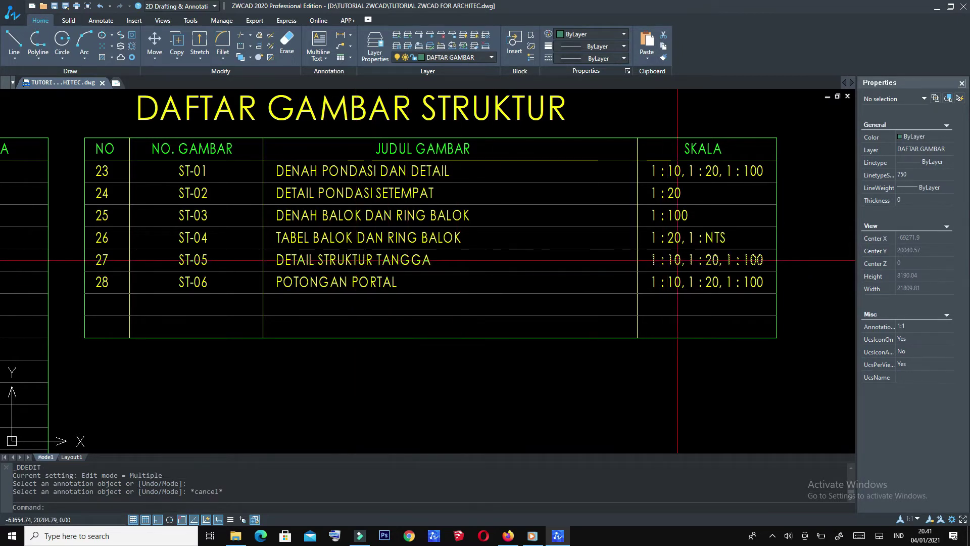
- Set the ST-05 scale to '1 : 5, 1 : 50' and the ST-06 scale to '1 : 50'
{"action": "double_click", "coordinate": [677, 260]}
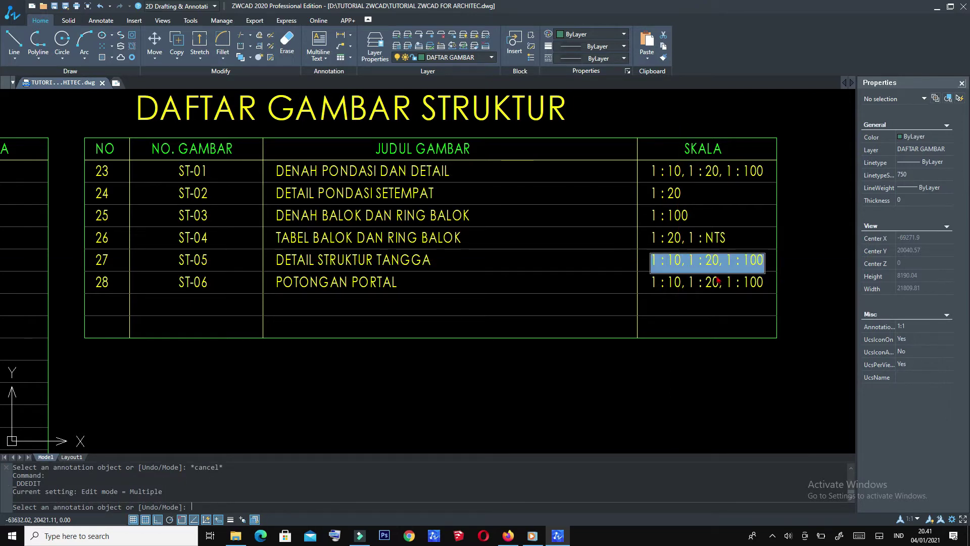
{"action": "key", "text": "BackSpace"}
{"action": "type", "text": "1 :"}
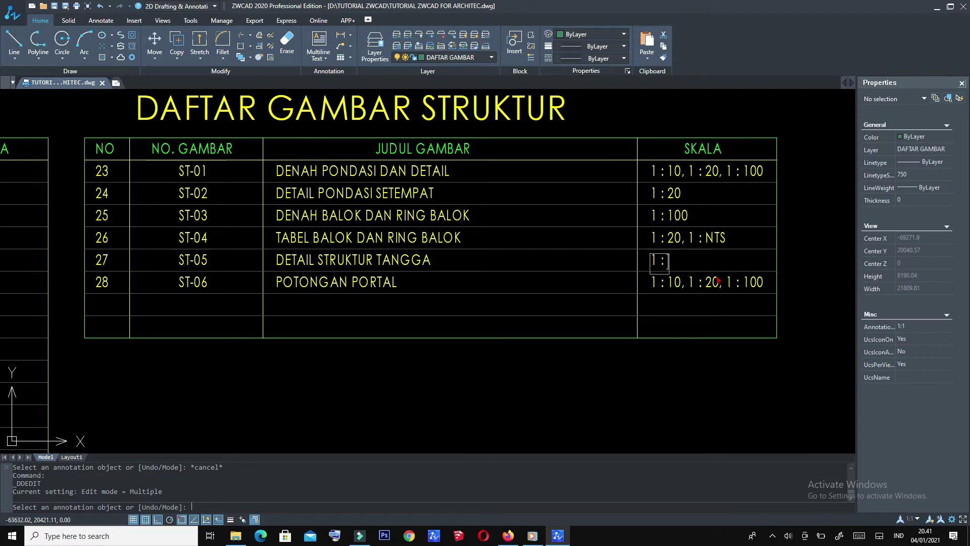
{"action": "type", "text": " 5,"}
{"action": "type", "text": " 1"}
{"action": "type", "text": " :"}
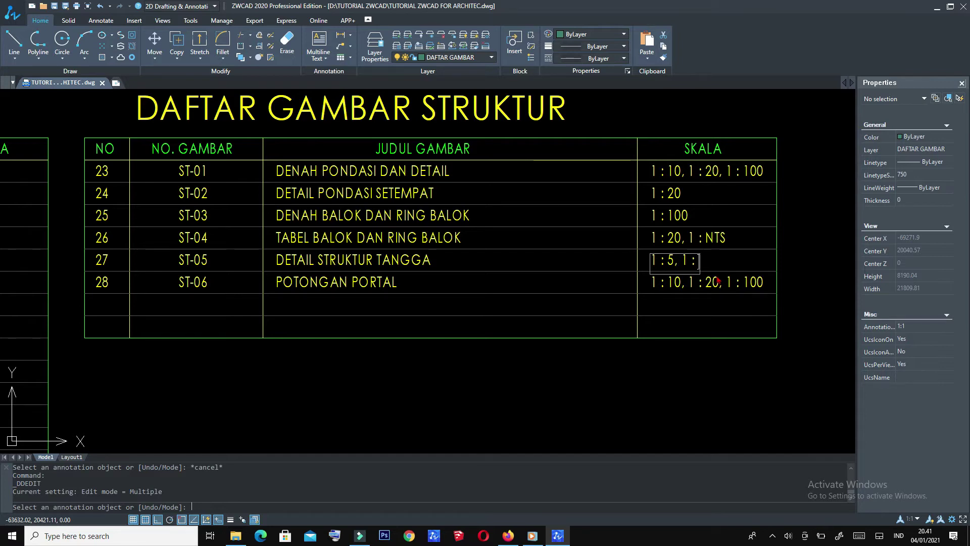
{"action": "type", "text": " 50"}
{"action": "key", "text": "Return"}
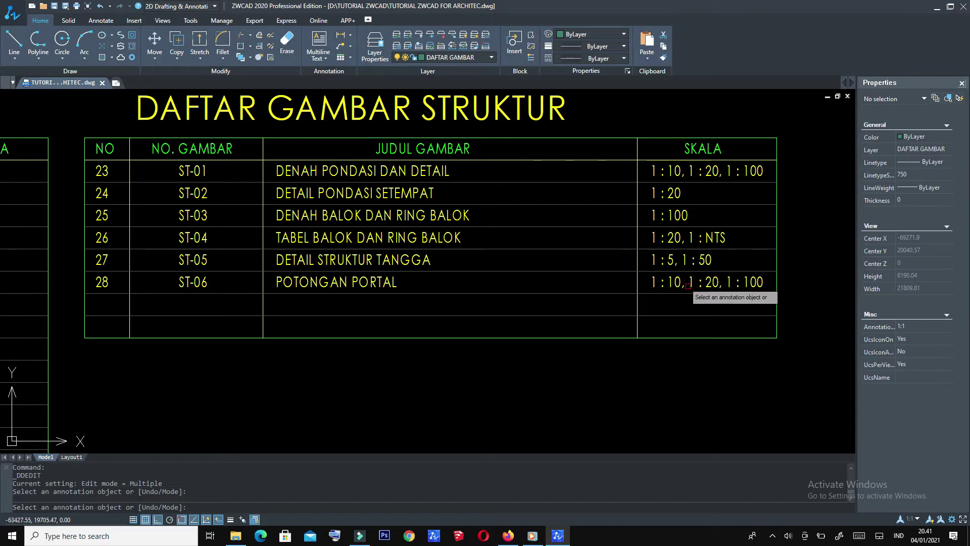
{"action": "left_click", "coordinate": [685, 286]}
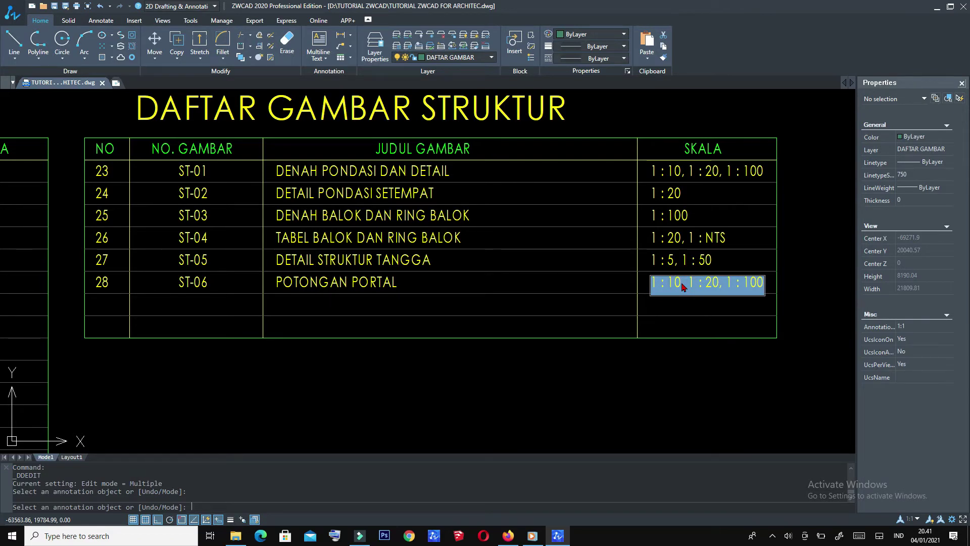
{"action": "type", "text": "1"}
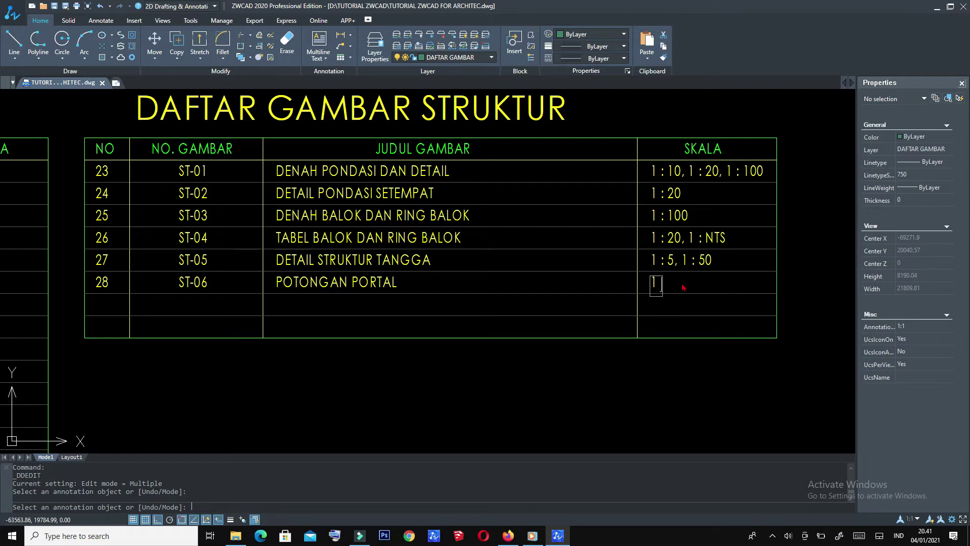
{"action": "type", "text": " : 50"}
{"action": "key", "text": "Return"}
{"action": "key", "text": "Return"}
- Zoom and pan to show both drawing lists and center on the Struktur heading
{"action": "scroll", "coordinate": [519, 311], "scroll_direction": "down", "scroll_amount": 5}
{"action": "scroll", "coordinate": [509, 217], "scroll_direction": "up", "scroll_amount": 2}
{"action": "scroll", "coordinate": [513, 202], "scroll_direction": "up", "scroll_amount": 2}
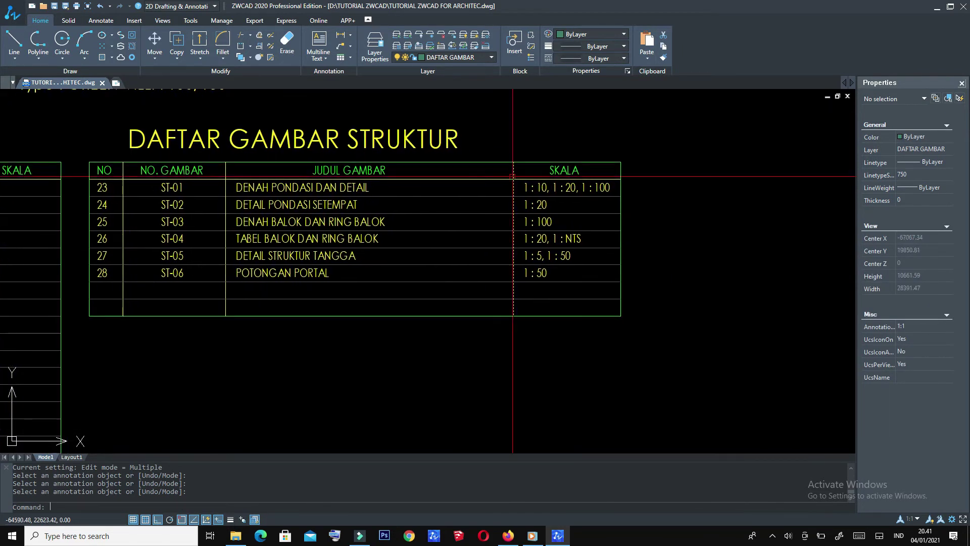
{"action": "scroll", "coordinate": [505, 213], "scroll_direction": "down", "scroll_amount": 5}
{"action": "scroll", "coordinate": [493, 223], "scroll_direction": "up", "scroll_amount": 2}
{"action": "scroll", "coordinate": [448, 305], "scroll_direction": "up", "scroll_amount": 2}
{"action": "scroll", "coordinate": [448, 308], "scroll_direction": "down", "scroll_amount": 1}
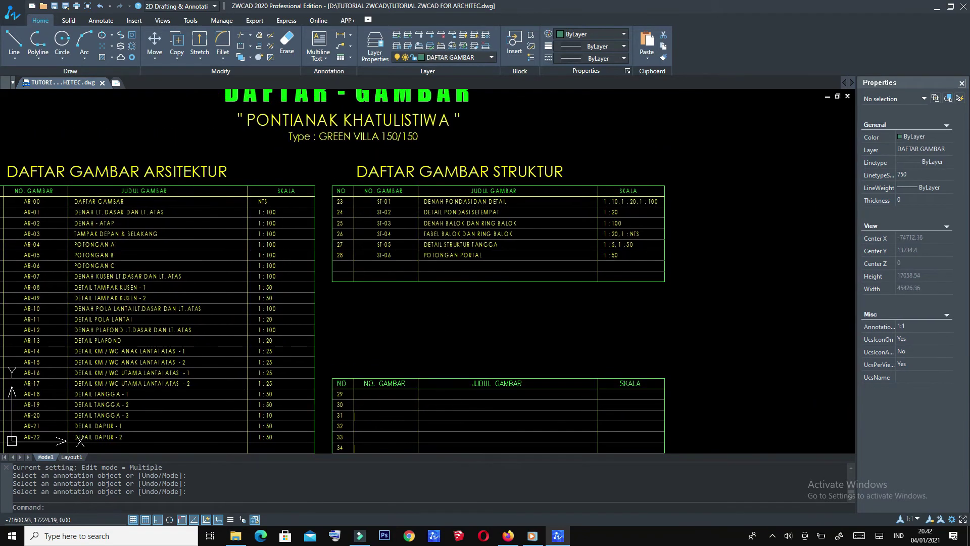
{"action": "middle_click_drag", "start_coordinate": [448, 308], "coordinate": [410, 290]}
{"action": "mouse_move", "coordinate": [392, 250]}
{"action": "middle_mouse_down"}
{"action": "mouse_move", "coordinate": [388, 223]}
{"action": "mouse_move", "coordinate": [384, 259]}
{"action": "mouse_move", "coordinate": [388, 228]}
{"action": "mouse_move", "coordinate": [417, 297]}
{"action": "middle_mouse_up"}
{"action": "middle_click_drag", "start_coordinate": [504, 289], "coordinate": [505, 332]}
{"action": "scroll", "coordinate": [616, 217], "scroll_direction": "up", "scroll_amount": 1}
- Copy the DAFTAR GAMBAR STRUKTUR heading above the empty lower table
{"action": "left_click", "coordinate": [565, 195]}
{"action": "left_click", "coordinate": [507, 170]}
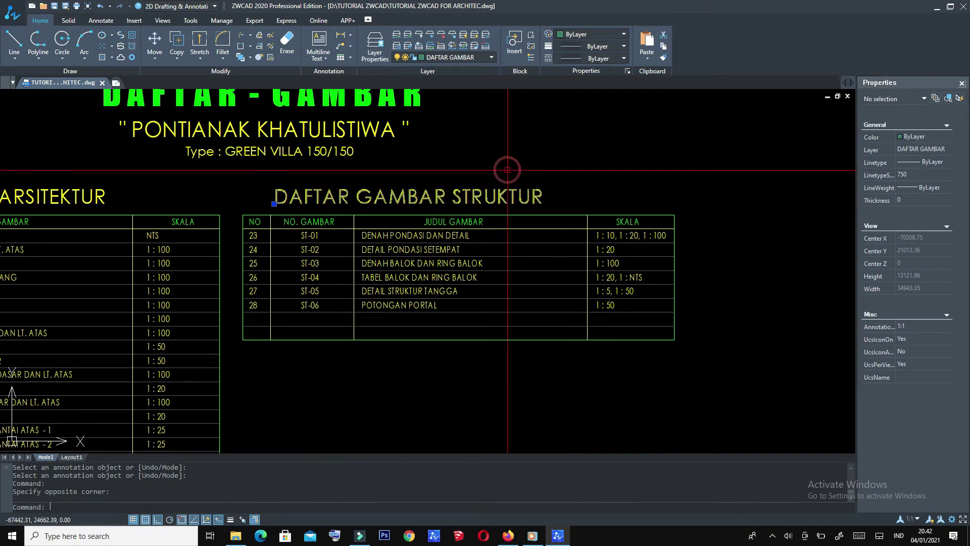
{"action": "type", "text": "co"}
{"action": "key", "text": "Return"}
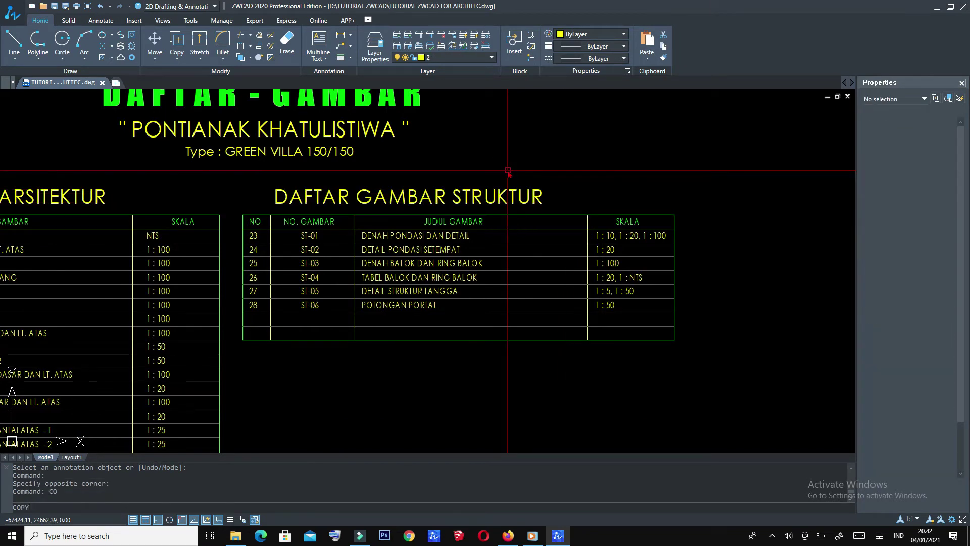
{"action": "scroll", "coordinate": [265, 221], "scroll_direction": "up", "scroll_amount": 3}
{"action": "left_click", "coordinate": [226, 210]}
{"action": "scroll", "coordinate": [359, 176], "scroll_direction": "down", "scroll_amount": 4}
{"action": "scroll", "coordinate": [359, 175], "scroll_direction": "down", "scroll_amount": 2}
{"action": "scroll", "coordinate": [354, 207], "scroll_direction": "up", "scroll_amount": 3}
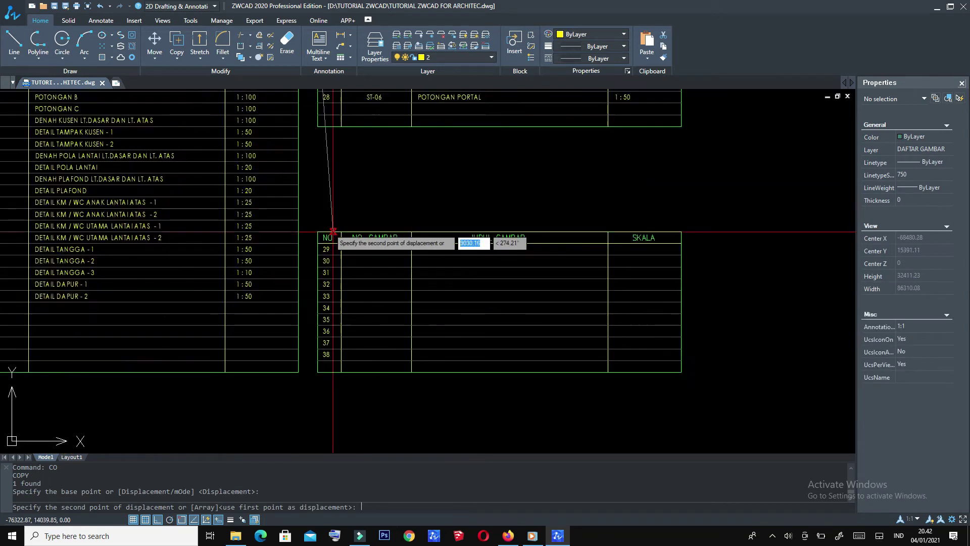
{"action": "scroll", "coordinate": [331, 230], "scroll_direction": "up", "scroll_amount": 2}
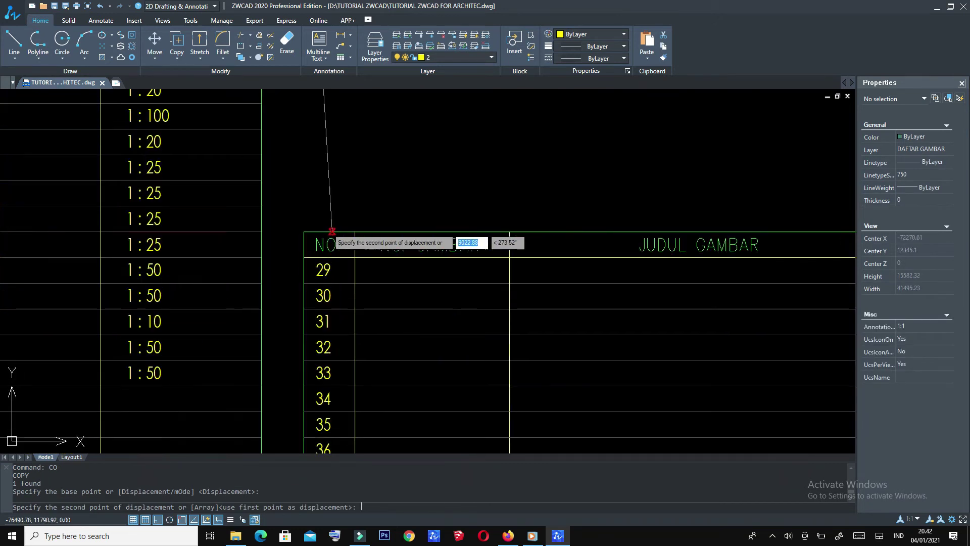
{"action": "left_click", "coordinate": [304, 232]}
{"action": "key", "text": "Escape"}
- Retitle the copied heading to 'DAFTAR GAMBAR M & E'
{"action": "scroll", "coordinate": [353, 217], "scroll_direction": "down", "scroll_amount": 3}
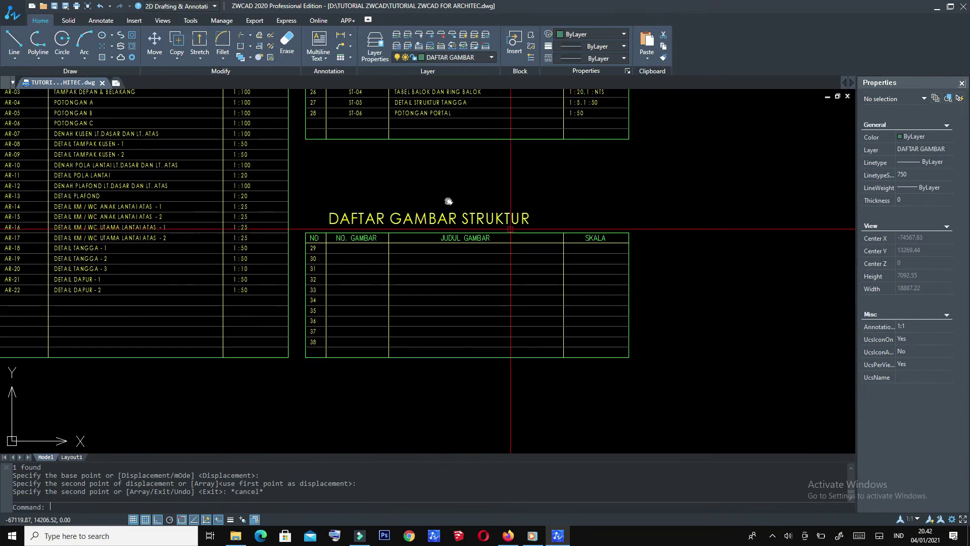
{"action": "double_click", "coordinate": [450, 197]}
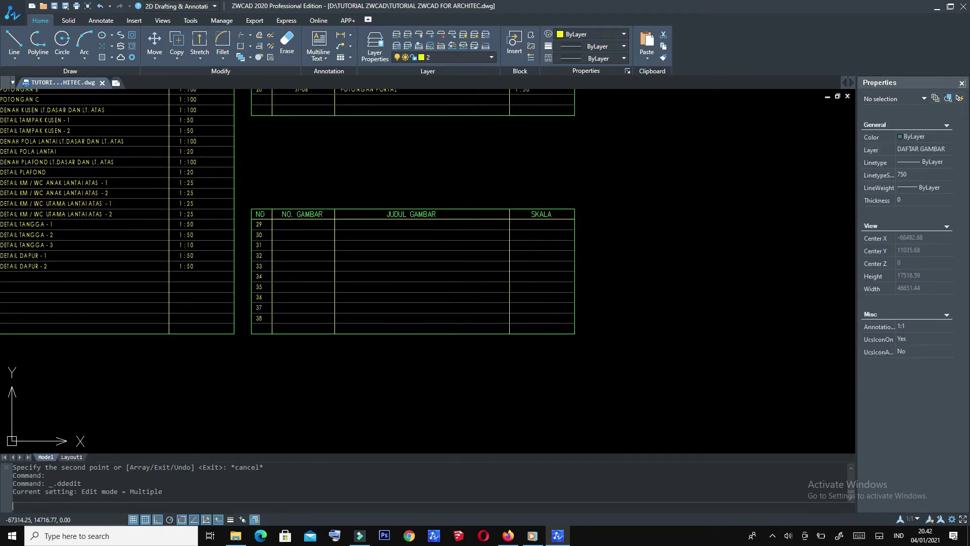
{"action": "type", "text": "DAFTAR GAMBAR M & E"}
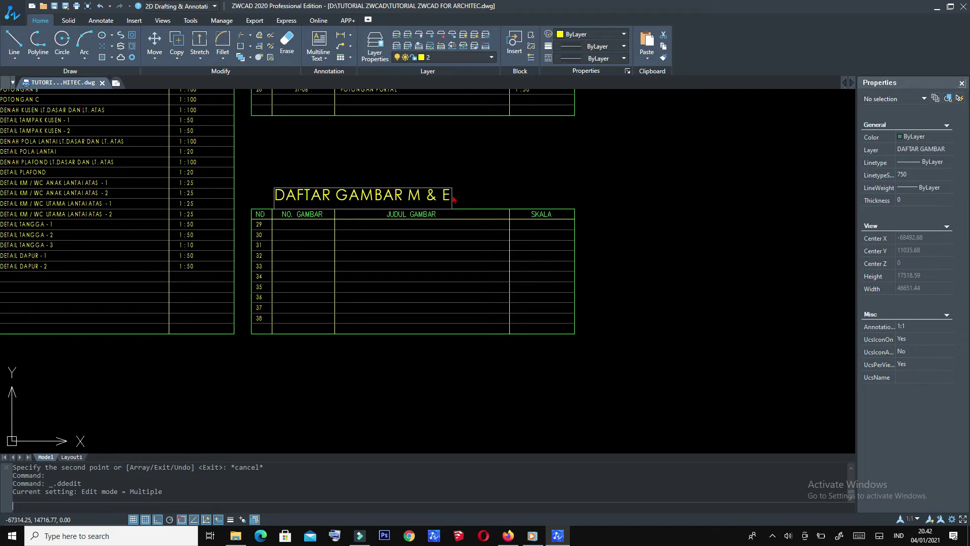
{"action": "key", "text": "Return"}
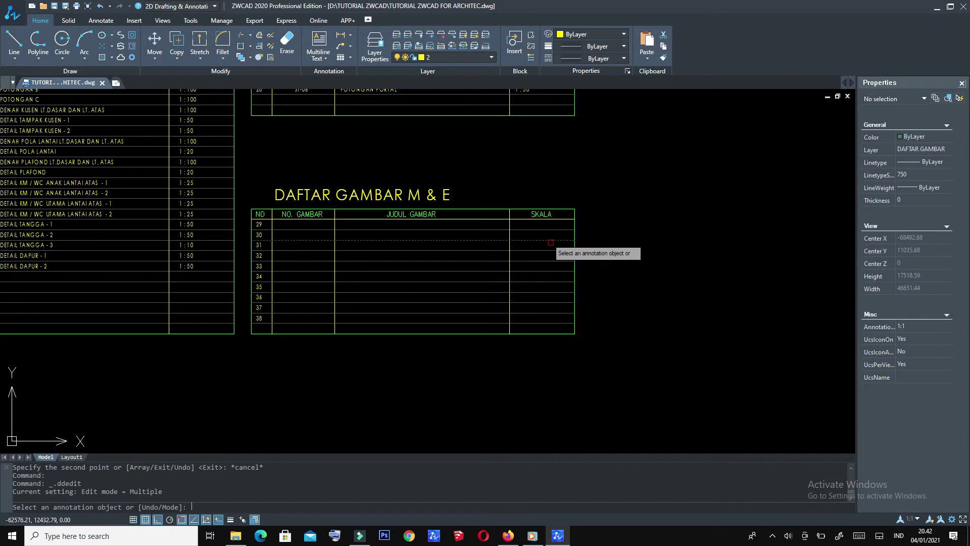
- Select the Struktur table's ST-01 code, DENAH PONDASI DAN DETAIL title and scale texts
{"action": "scroll", "coordinate": [589, 298], "scroll_direction": "down", "scroll_amount": 1}
{"action": "key", "text": "Escape"}
{"action": "middle_click_drag", "start_coordinate": [599, 225], "coordinate": [601, 349]}
{"action": "scroll", "coordinate": [443, 210], "scroll_direction": "up", "scroll_amount": 1}
{"action": "scroll", "coordinate": [443, 209], "scroll_direction": "up", "scroll_amount": 1}
{"action": "mouse_move", "coordinate": [443, 209]}
{"action": "middle_mouse_down"}
{"action": "mouse_move", "coordinate": [444, 147]}
{"action": "mouse_move", "coordinate": [455, 239]}
{"action": "middle_mouse_up"}
{"action": "scroll", "coordinate": [431, 220], "scroll_direction": "up", "scroll_amount": 2}
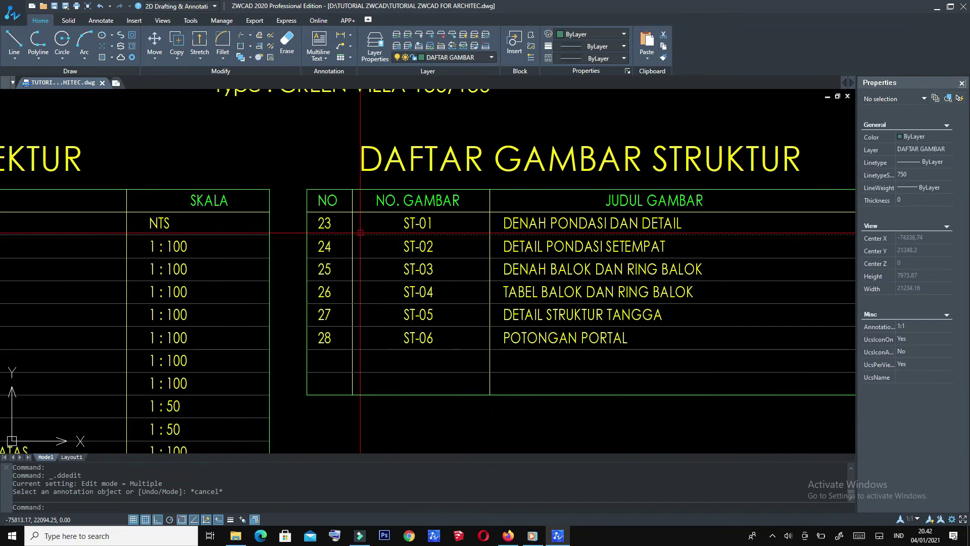
{"action": "scroll", "coordinate": [431, 220], "scroll_direction": "up", "scroll_amount": 2}
{"action": "left_click_drag", "start_coordinate": [455, 223], "coordinate": [417, 217]}
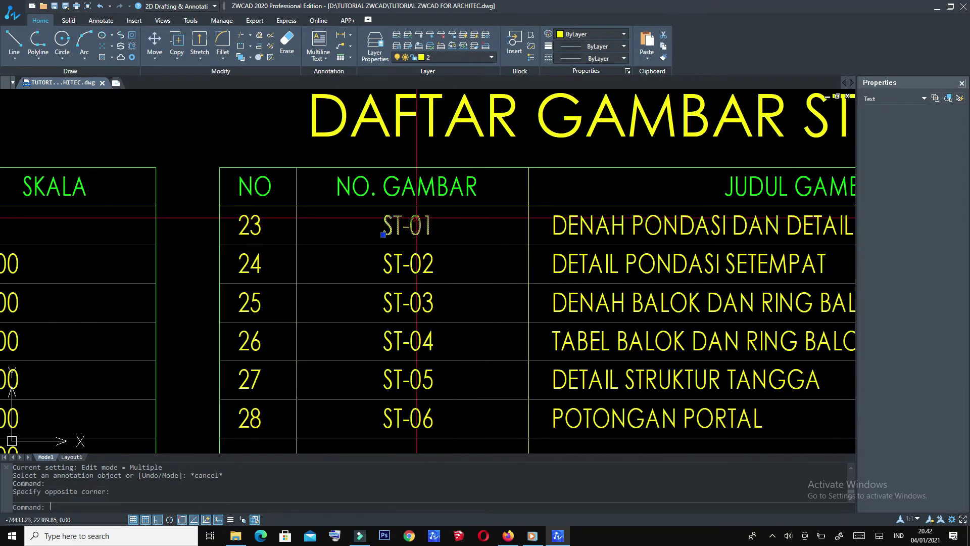
{"action": "scroll", "coordinate": [417, 218], "scroll_direction": "down", "scroll_amount": 2}
{"action": "middle_click_drag", "start_coordinate": [417, 217], "coordinate": [378, 237]}
{"action": "scroll", "coordinate": [430, 238], "scroll_direction": "up", "scroll_amount": 2}
{"action": "left_click", "coordinate": [462, 220]}
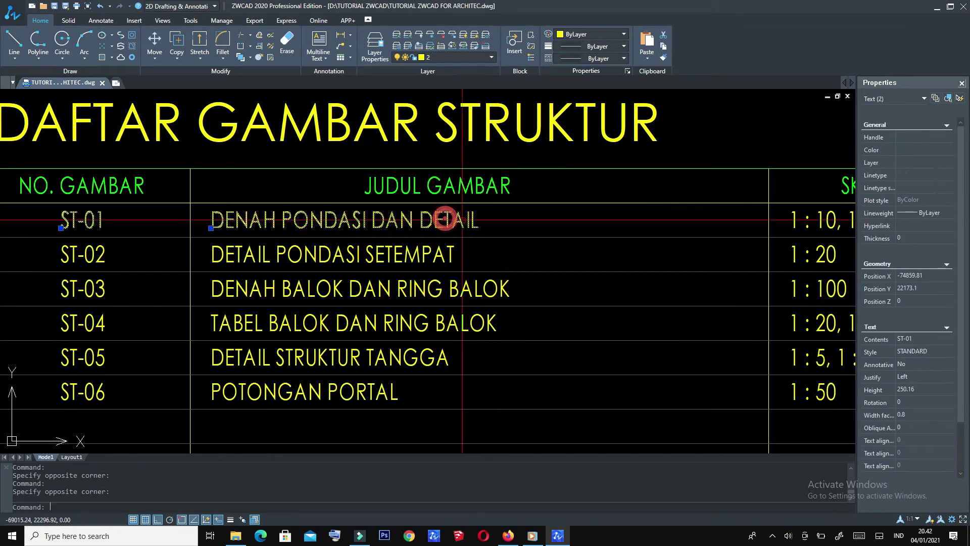
{"action": "scroll", "coordinate": [462, 220], "scroll_direction": "down", "scroll_amount": 2}
{"action": "scroll", "coordinate": [505, 222], "scroll_direction": "up", "scroll_amount": 2}
{"action": "scroll", "coordinate": [510, 222], "scroll_direction": "up", "scroll_amount": 2}
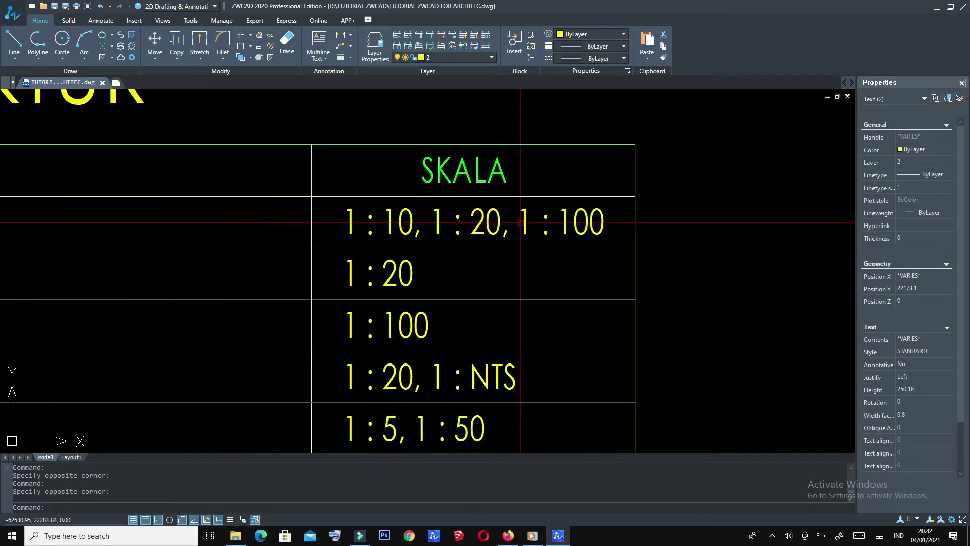
{"action": "left_click", "coordinate": [513, 223]}
{"action": "left_click", "coordinate": [339, 221]}
{"action": "scroll", "coordinate": [505, 223], "scroll_direction": "down", "scroll_amount": 2}
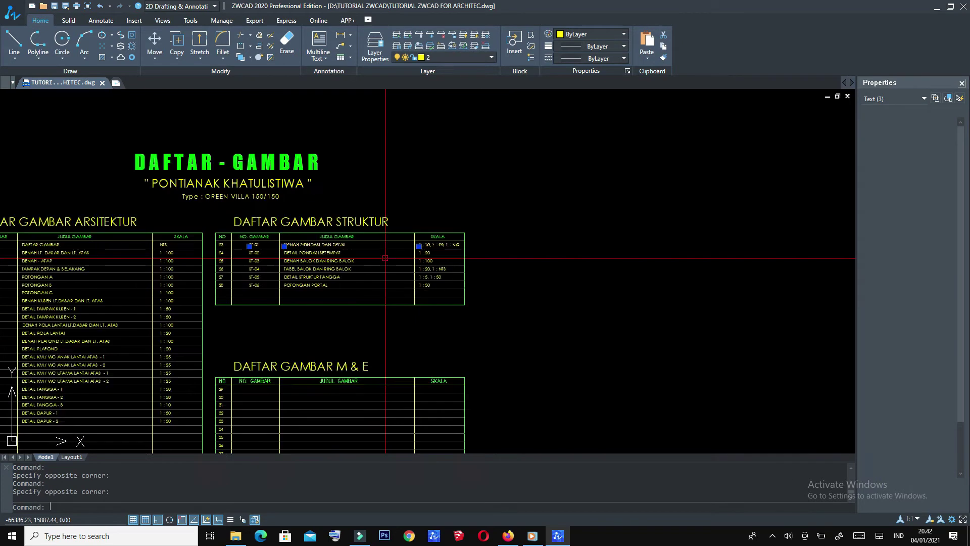
{"action": "scroll", "coordinate": [502, 217], "scroll_direction": "down", "scroll_amount": 1}
{"action": "scroll", "coordinate": [455, 222], "scroll_direction": "up", "scroll_amount": 3}
- Copy the selected ST-01 row texts into row 29 of the M & E table
{"action": "type", "text": "co"}
{"action": "key", "text": "Return"}
{"action": "scroll", "coordinate": [384, 182], "scroll_direction": "up", "scroll_amount": 3}
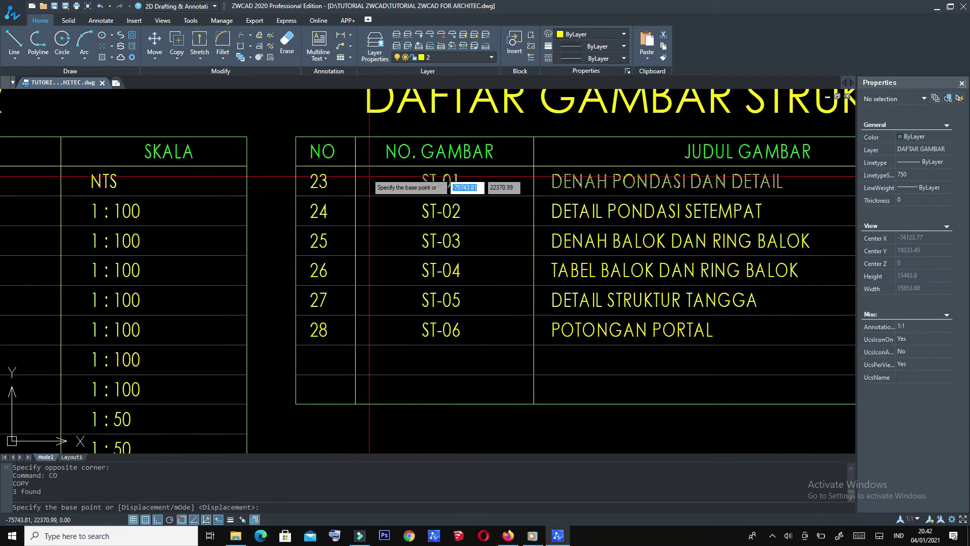
{"action": "left_click", "coordinate": [376, 180]}
{"action": "scroll", "coordinate": [354, 169], "scroll_direction": "down", "scroll_amount": 3}
{"action": "scroll", "coordinate": [394, 207], "scroll_direction": "up", "scroll_amount": 1}
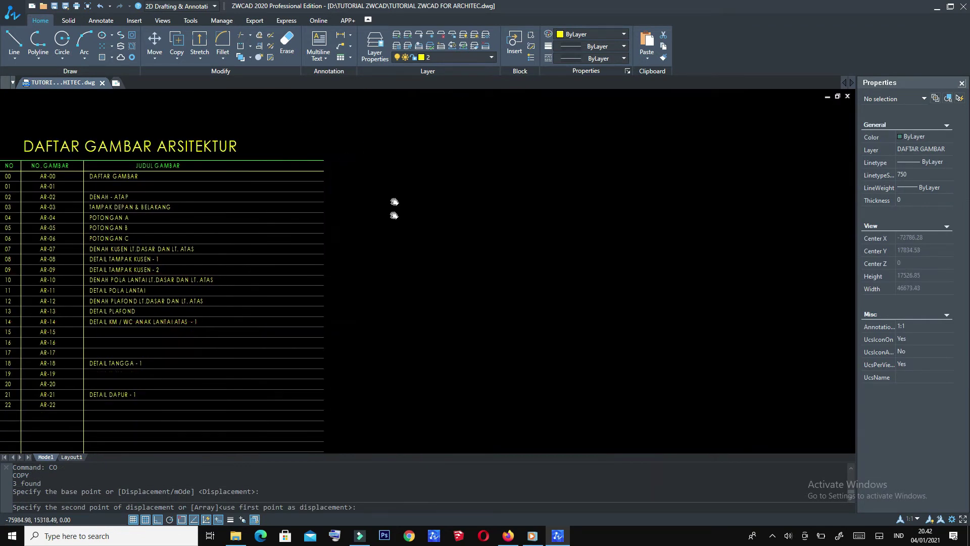
{"action": "middle_click_drag", "start_coordinate": [394, 202], "coordinate": [389, 167]}
{"action": "scroll", "coordinate": [364, 212], "scroll_direction": "up", "scroll_amount": 2}
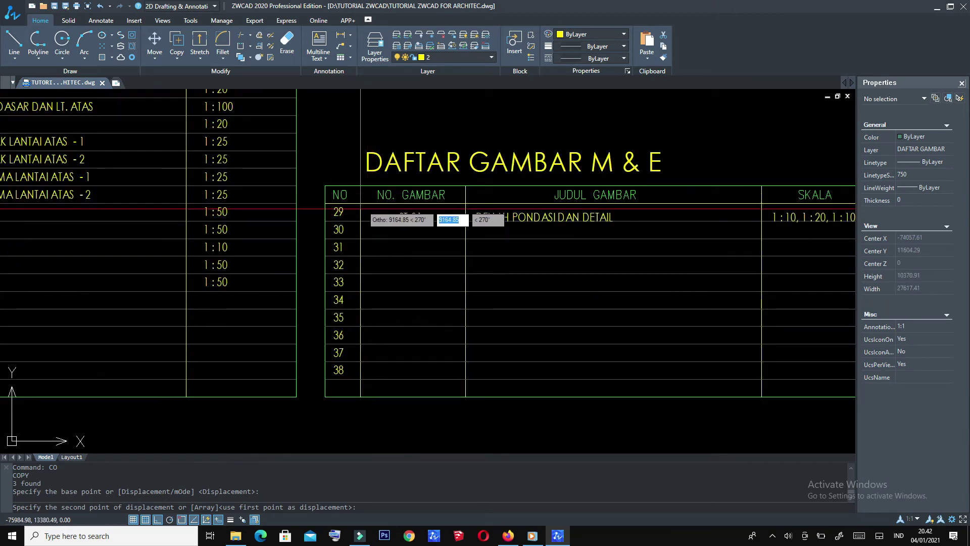
{"action": "left_click", "coordinate": [359, 203]}
{"action": "scroll", "coordinate": [379, 262], "scroll_direction": "down", "scroll_amount": 1}
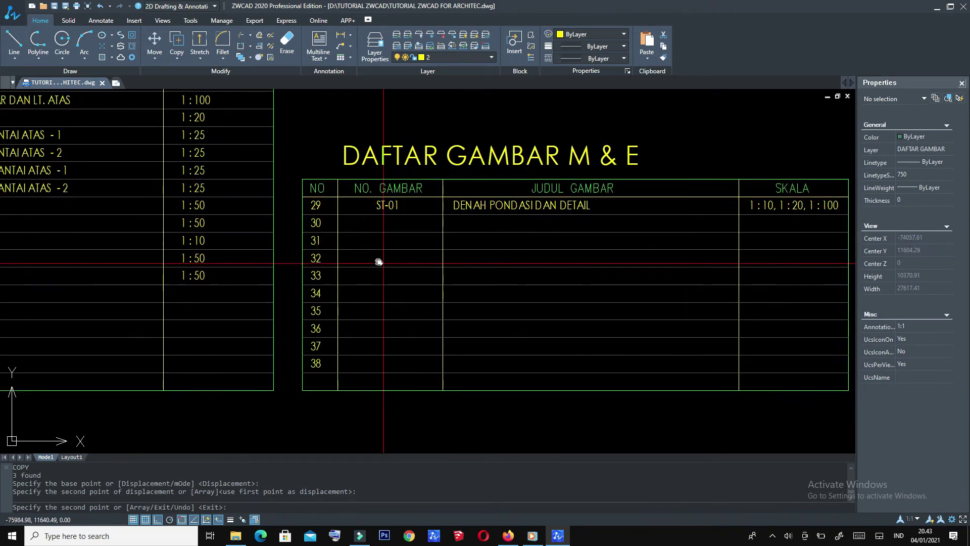
{"action": "scroll", "coordinate": [430, 274], "scroll_direction": "down", "scroll_amount": 3}
{"action": "key", "text": "Escape"}
{"action": "scroll", "coordinate": [430, 275], "scroll_direction": "up", "scroll_amount": 1}
{"action": "scroll", "coordinate": [392, 259], "scroll_direction": "up", "scroll_amount": 3}
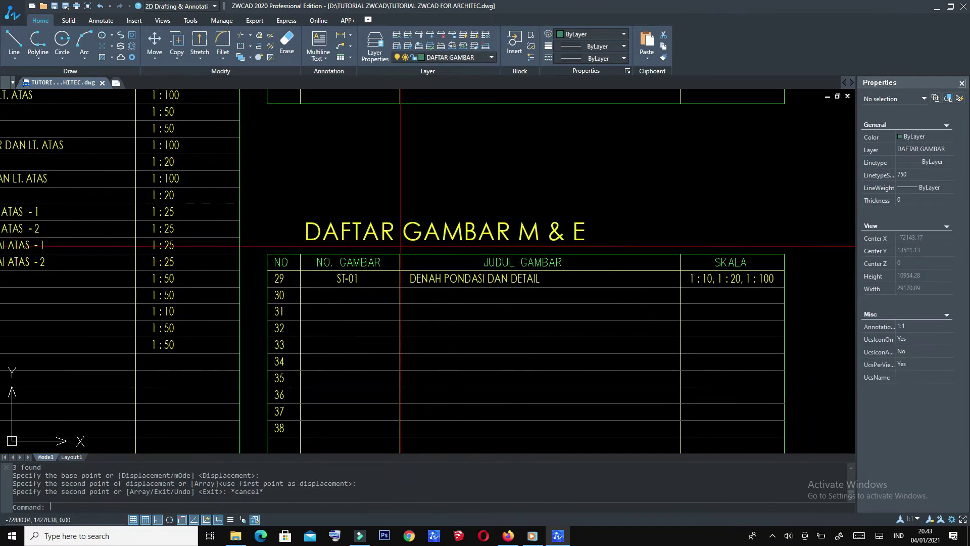
{"action": "scroll", "coordinate": [360, 237], "scroll_direction": "up", "scroll_amount": 2}
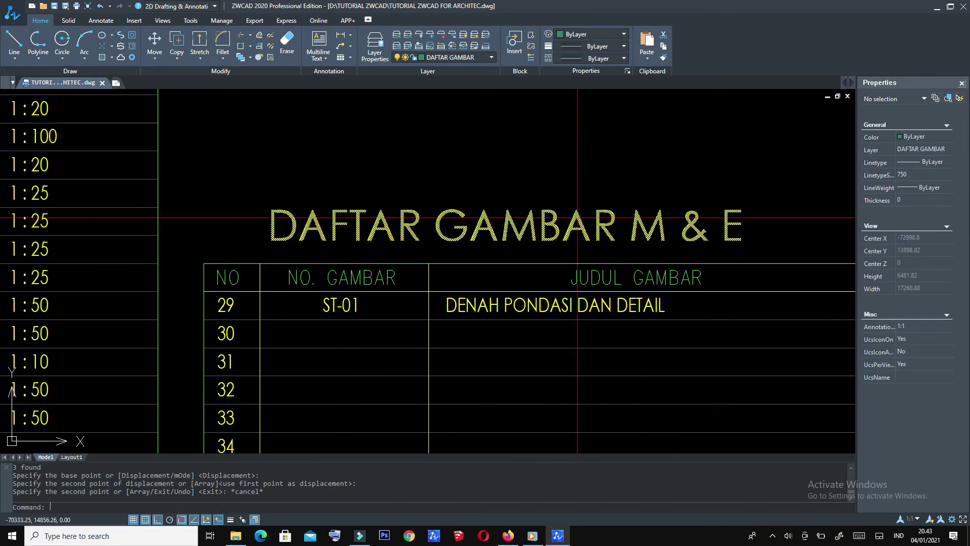
{"action": "scroll", "coordinate": [626, 234], "scroll_direction": "down", "scroll_amount": 2}
{"action": "scroll", "coordinate": [461, 235], "scroll_direction": "down", "scroll_amount": 1}
{"action": "scroll", "coordinate": [389, 263], "scroll_direction": "up", "scroll_amount": 3}
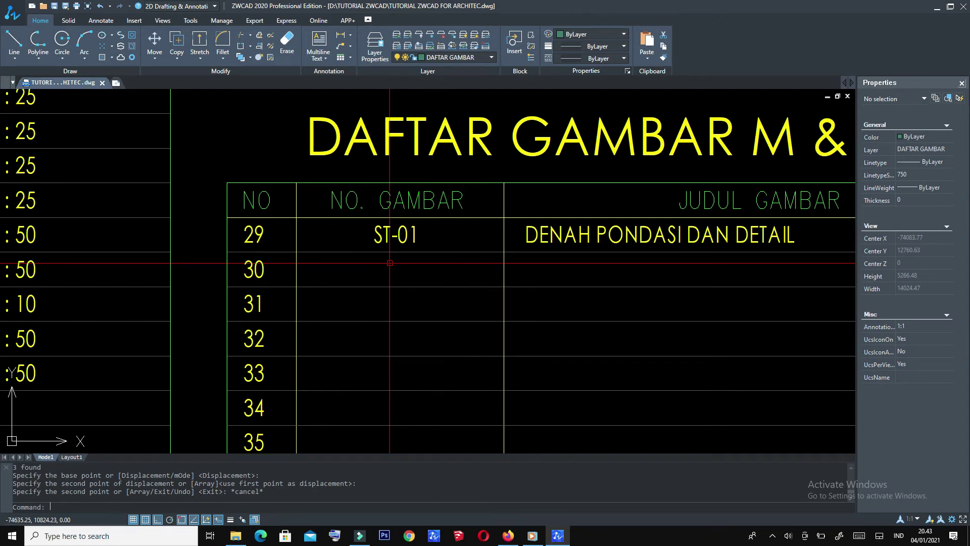
{"action": "middle_click_drag", "start_coordinate": [392, 261], "coordinate": [414, 275]}
{"action": "scroll", "coordinate": [414, 275], "scroll_direction": "up", "scroll_amount": 1}
{"action": "scroll", "coordinate": [411, 273], "scroll_direction": "up", "scroll_amount": 1}
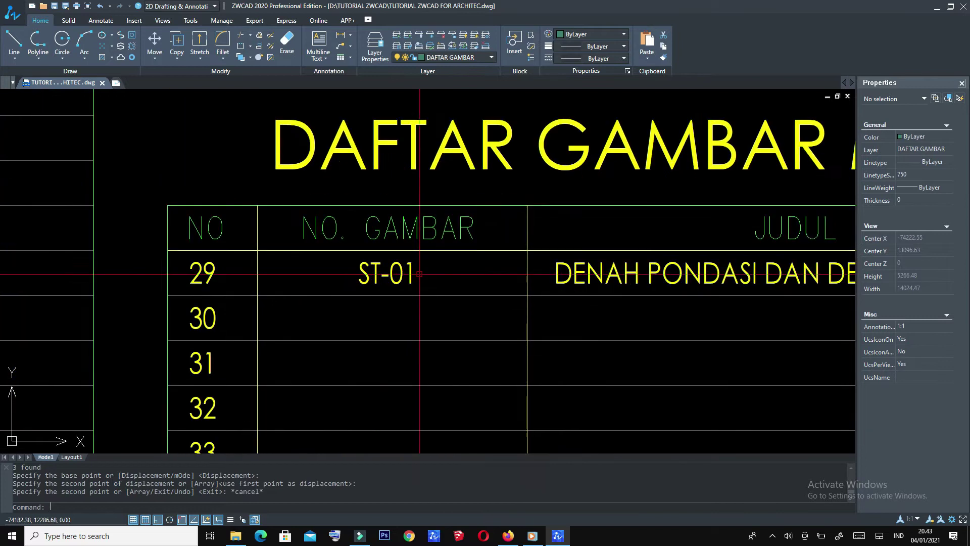
{"action": "scroll", "coordinate": [406, 271], "scroll_direction": "up", "scroll_amount": 2}
- Change row 29's drawing number from ST-01 to ME-01
{"action": "double_click", "coordinate": [405, 270]}
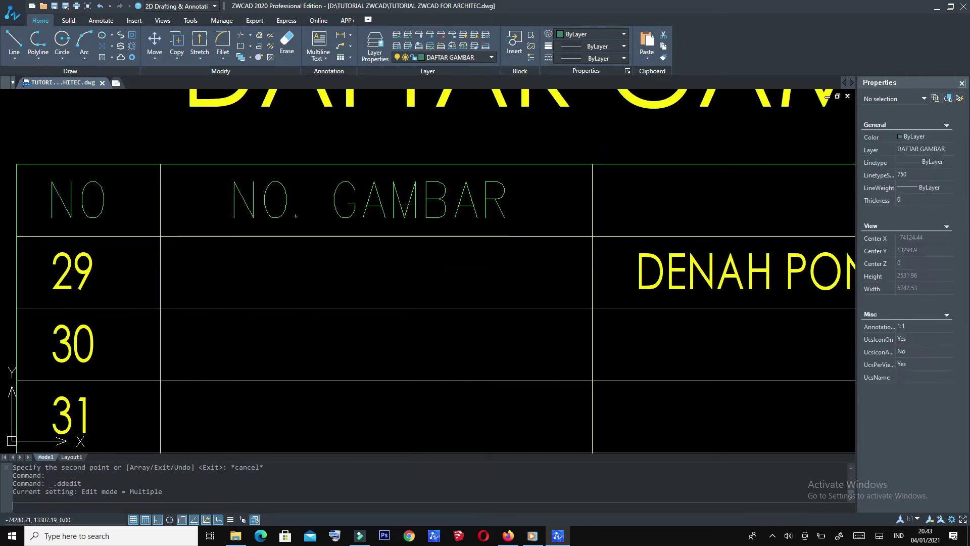
{"action": "type", "text": "ME-01"}
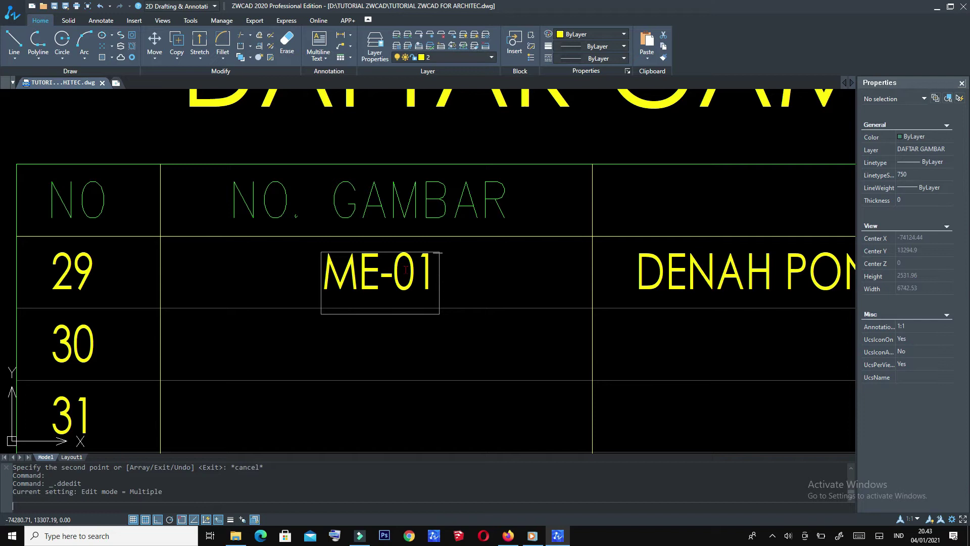
{"action": "key", "text": "Return"}
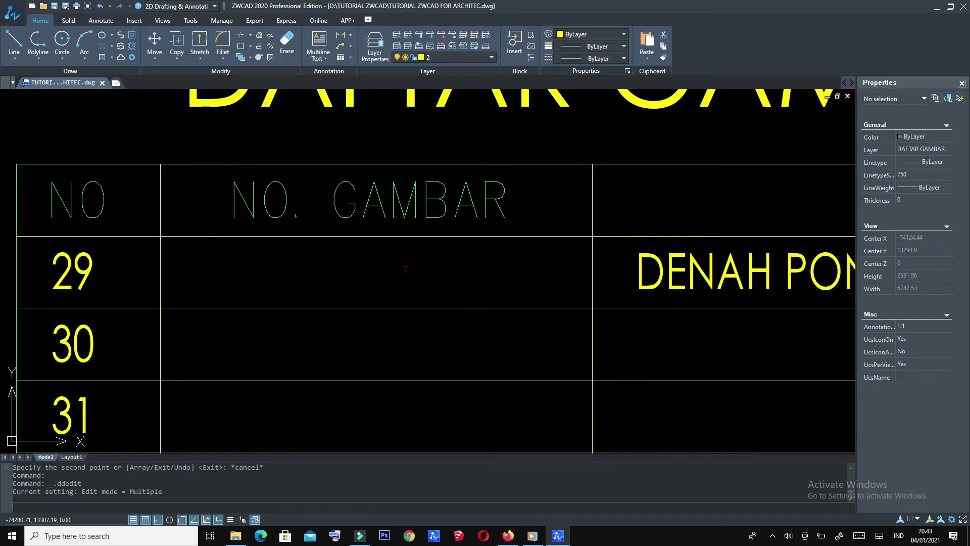
{"action": "key", "text": "Escape"}
- Copy the ME-01 code with CO into rows 30 and 31
{"action": "left_click", "coordinate": [444, 279]}
{"action": "left_click", "coordinate": [411, 255]}
{"action": "scroll", "coordinate": [407, 262], "scroll_direction": "down", "scroll_amount": 1}
{"action": "scroll", "coordinate": [407, 263], "scroll_direction": "down", "scroll_amount": 2}
{"action": "type", "text": "co"}
{"action": "key", "text": "Return"}
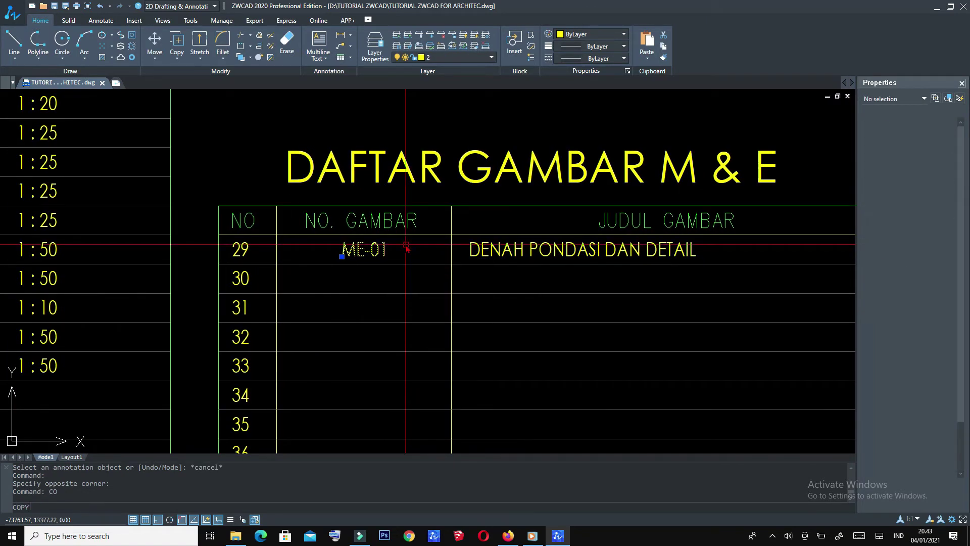
{"action": "left_click", "coordinate": [450, 234]}
{"action": "left_click", "coordinate": [450, 263]}
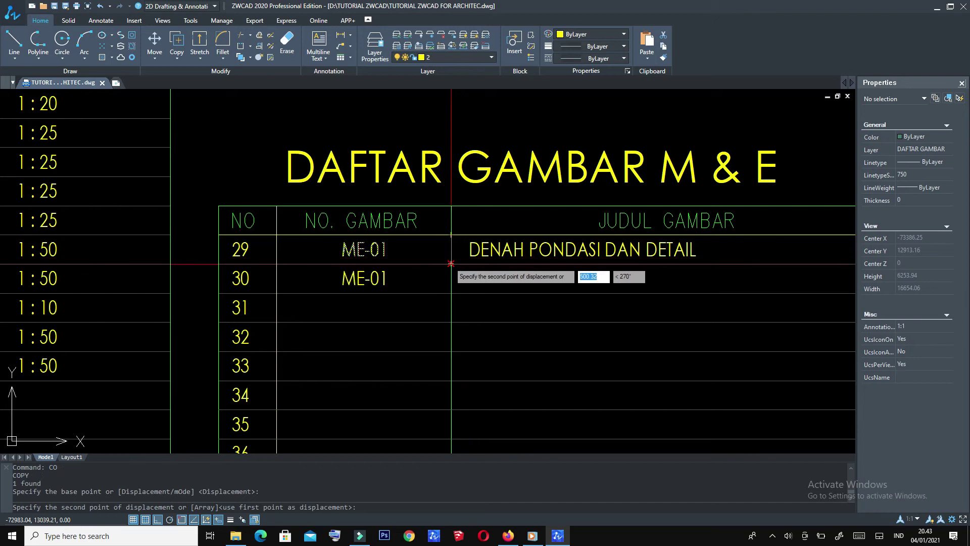
{"action": "left_click", "coordinate": [450, 293]}
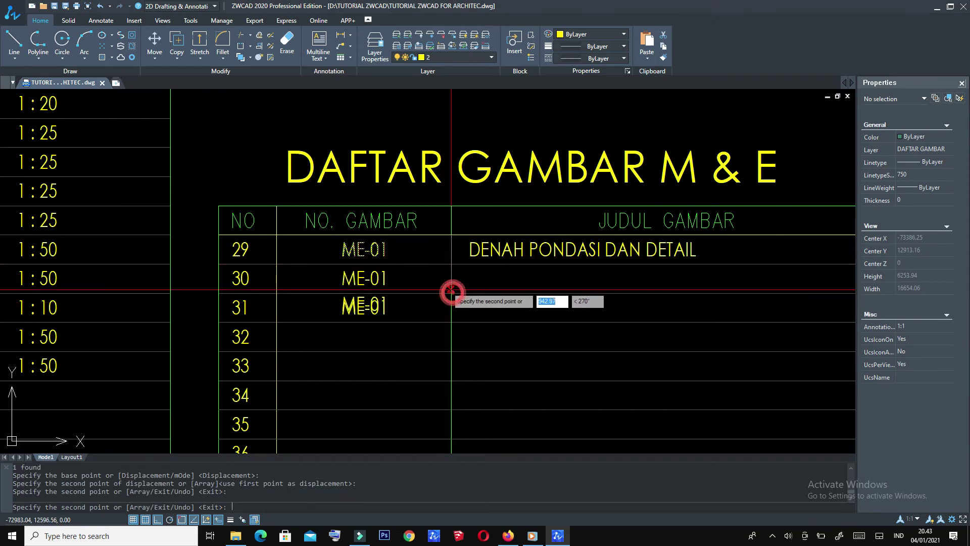
- Place further ME-01 copies in rows 32 through 38, then end the copy
{"action": "middle_click_drag", "start_coordinate": [450, 293], "coordinate": [444, 223]}
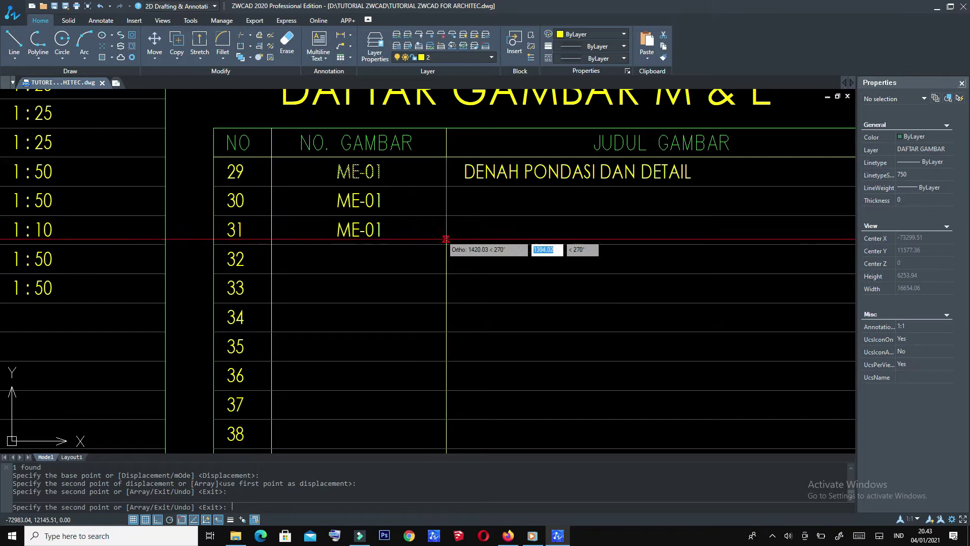
{"action": "left_click", "coordinate": [444, 245]}
{"action": "left_click", "coordinate": [445, 273]}
{"action": "left_click", "coordinate": [447, 303]}
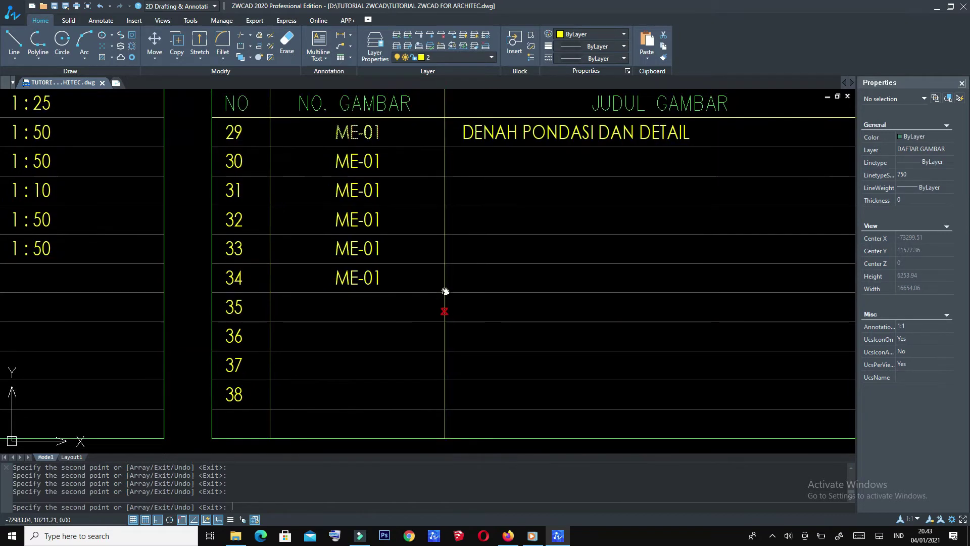
{"action": "middle_click_drag", "start_coordinate": [446, 304], "coordinate": [445, 248]}
{"action": "left_click", "coordinate": [445, 276]}
{"action": "left_click", "coordinate": [445, 304]}
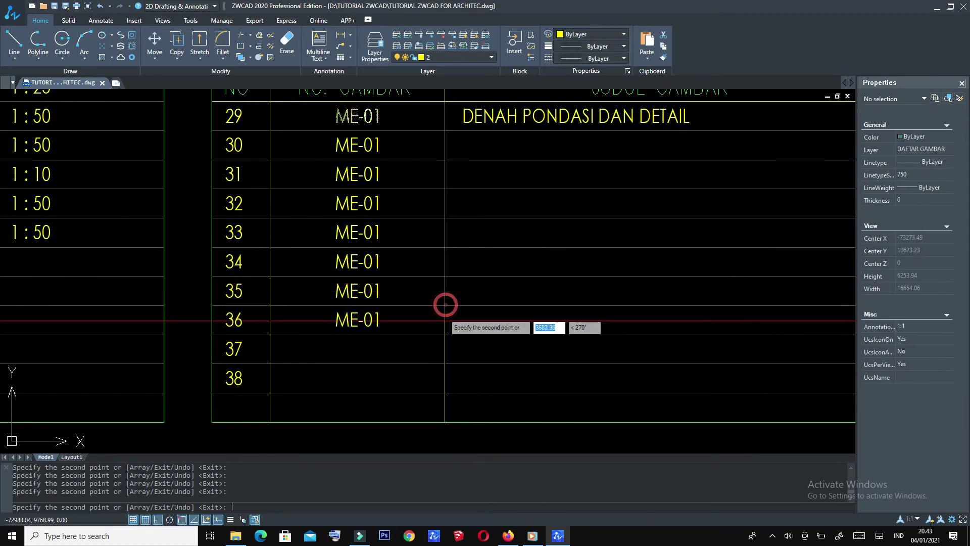
{"action": "left_click", "coordinate": [445, 335]}
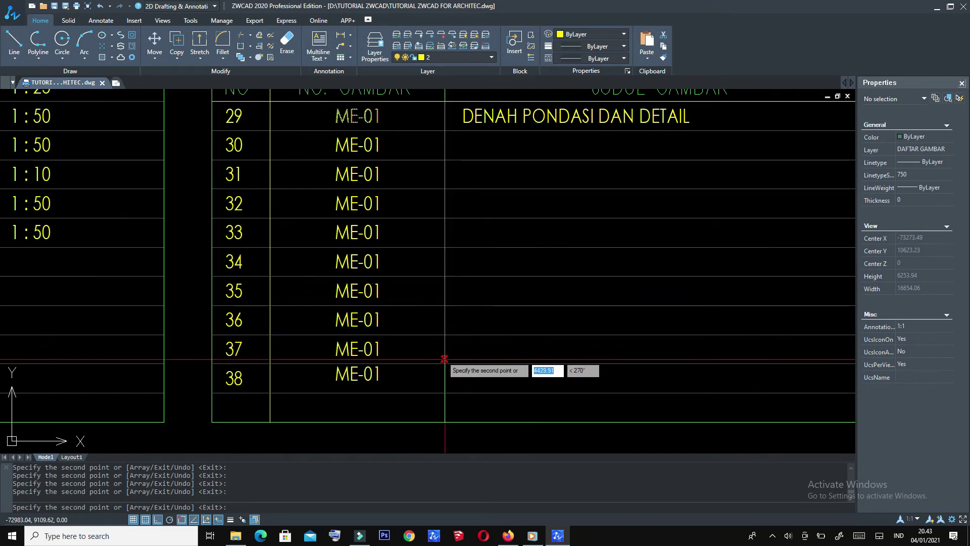
{"action": "left_click", "coordinate": [444, 363]}
{"action": "key", "text": "Escape"}
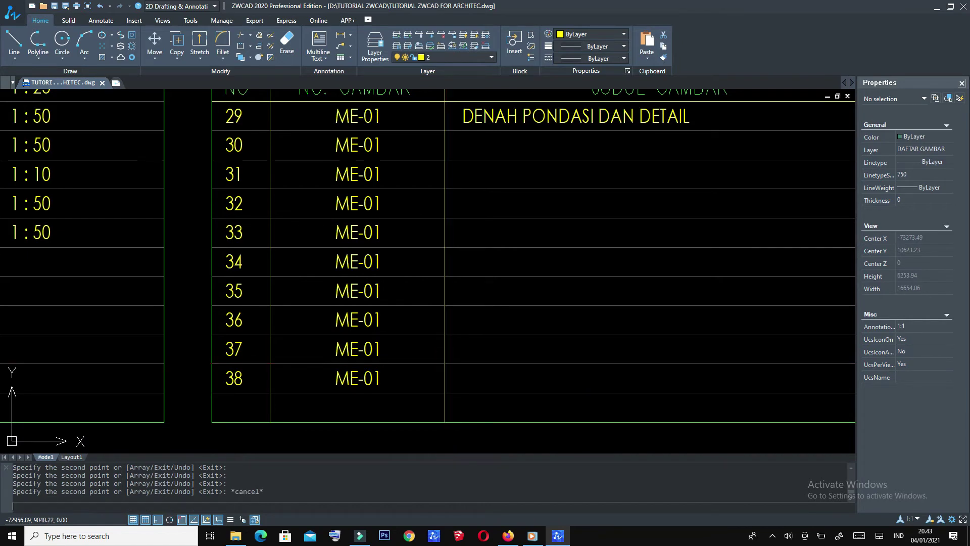
- Change row 30's code to ME-02 and row 31's code to PL-01
{"action": "scroll", "coordinate": [400, 243], "scroll_direction": "down", "scroll_amount": 3}
{"action": "scroll", "coordinate": [400, 245], "scroll_direction": "up", "scroll_amount": 2}
{"action": "scroll", "coordinate": [401, 213], "scroll_direction": "up", "scroll_amount": 3}
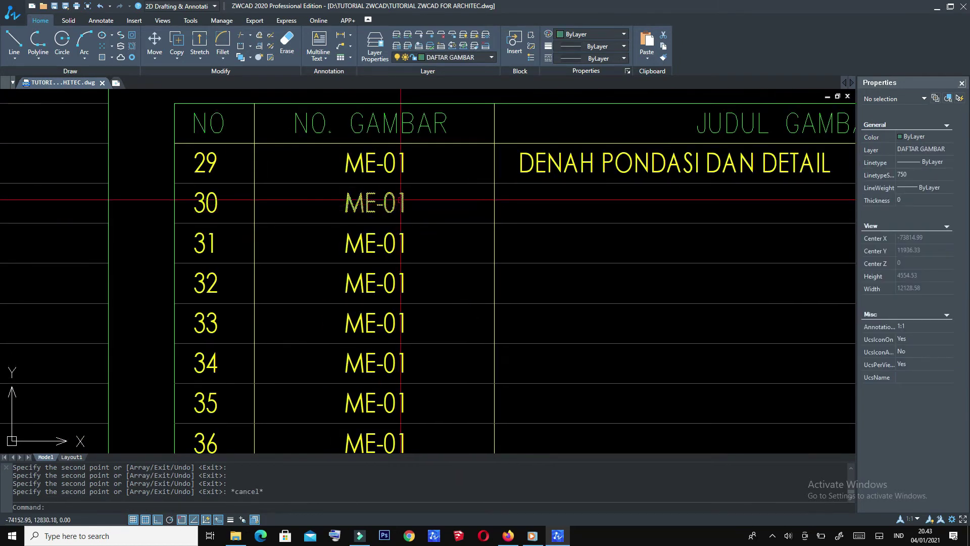
{"action": "double_click", "coordinate": [403, 202]}
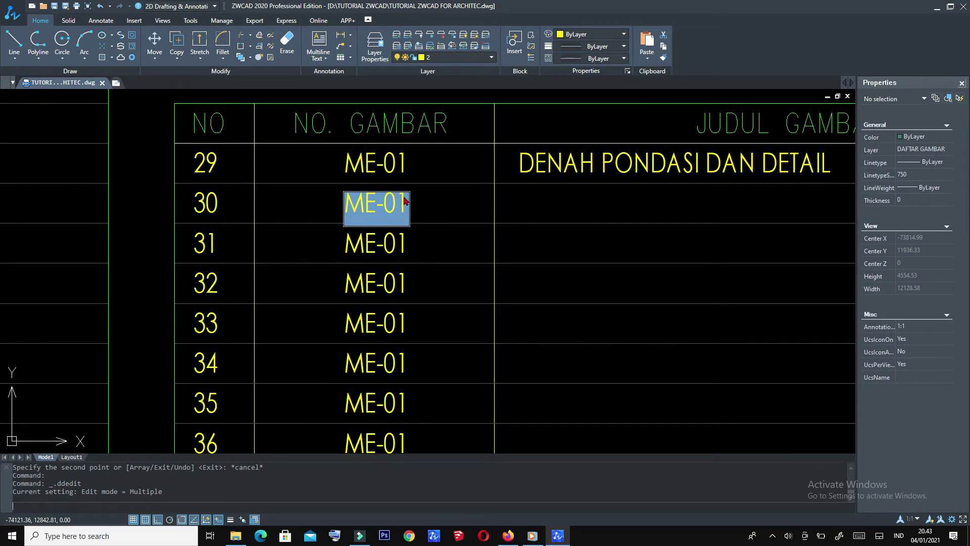
{"action": "left_click", "coordinate": [407, 201]}
{"action": "type", "text": "2"}
{"action": "key", "text": "Return"}
{"action": "left_click", "coordinate": [400, 245]}
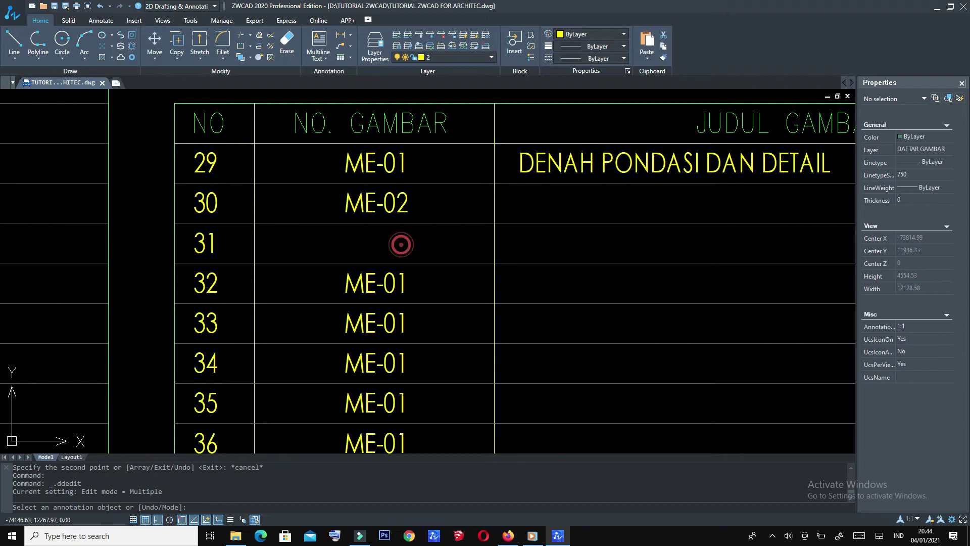
{"action": "left_click", "coordinate": [409, 241]}
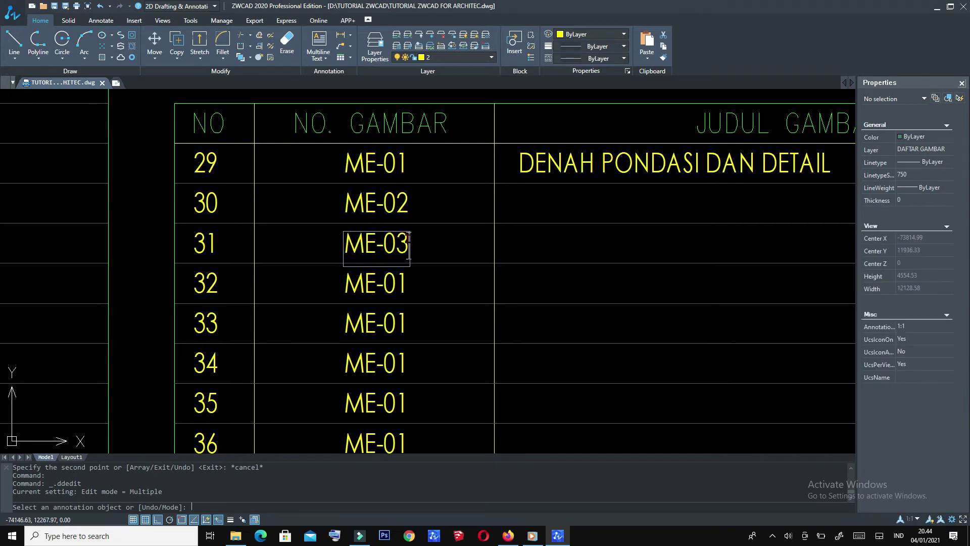
{"action": "key", "text": "Return"}
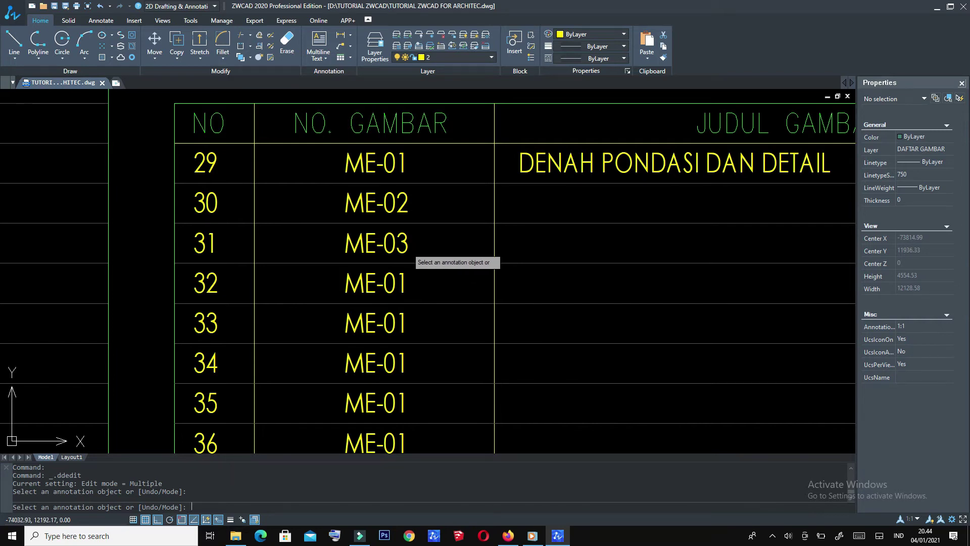
{"action": "scroll", "coordinate": [410, 246], "scroll_direction": "down", "scroll_amount": 2}
{"action": "key", "text": "Escape"}
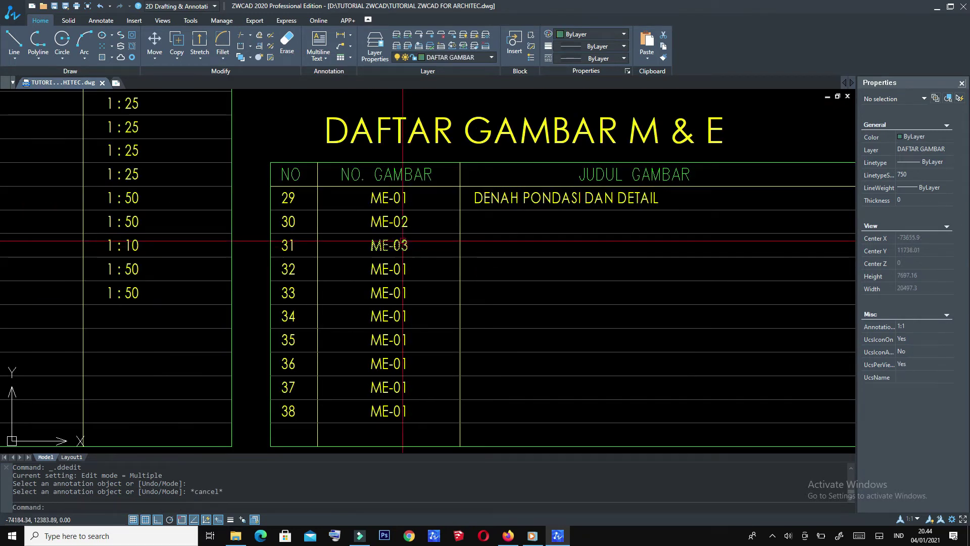
{"action": "left_click", "coordinate": [408, 246]}
{"action": "scroll", "coordinate": [408, 246], "scroll_direction": "up", "scroll_amount": 2}
{"action": "double_click", "coordinate": [406, 239]}
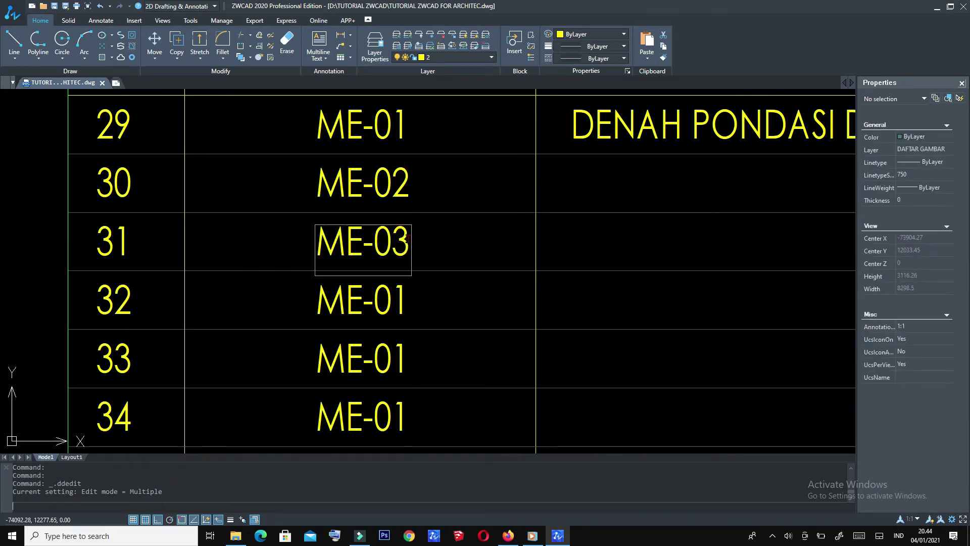
{"action": "key", "text": "BackSpace"}
{"action": "key", "text": "BackSpace"}
{"action": "type", "text": "PL-01"}
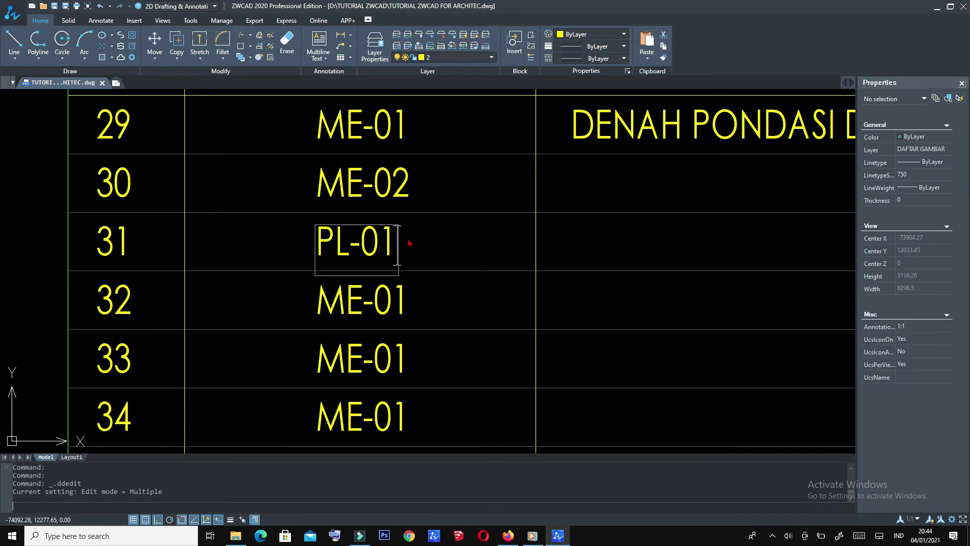
{"action": "left_click", "coordinate": [409, 243]}
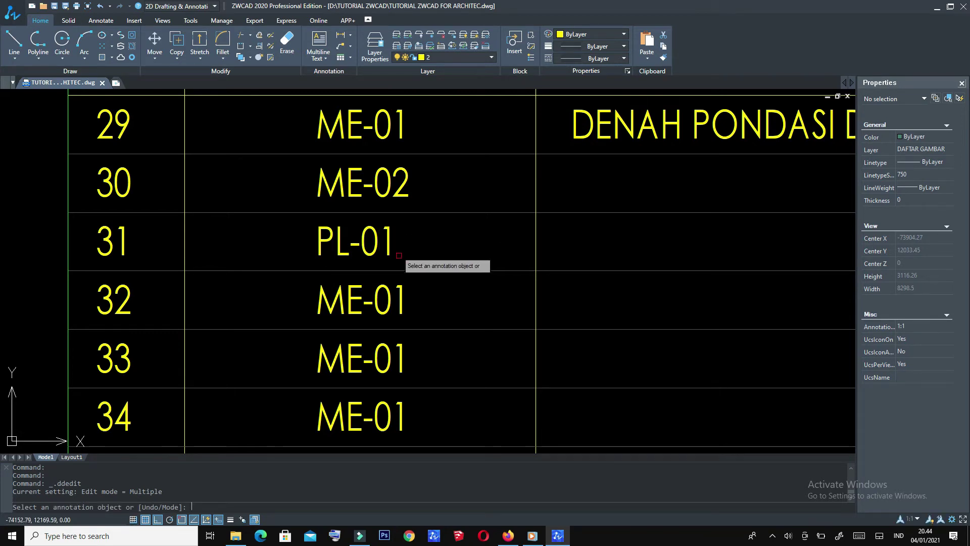
- Change the codes in rows 32, 33 and 34 to PL-02, PL-03 and PL-04
{"action": "left_click", "coordinate": [401, 297]}
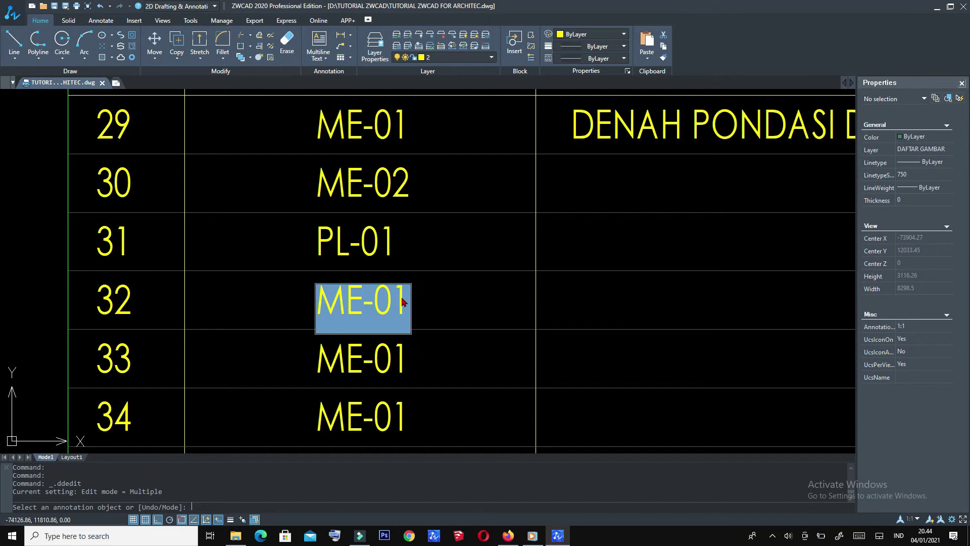
{"action": "type", "text": "PL-02"}
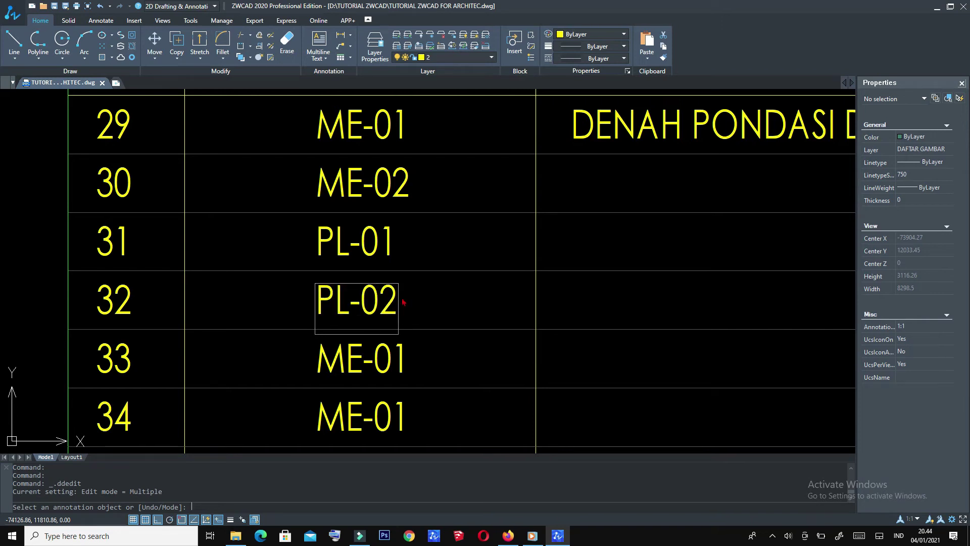
{"action": "left_click", "coordinate": [404, 302]}
{"action": "scroll", "coordinate": [407, 306], "scroll_direction": "down", "scroll_amount": 3}
{"action": "scroll", "coordinate": [429, 318], "scroll_direction": "up", "scroll_amount": 1}
{"action": "scroll", "coordinate": [415, 272], "scroll_direction": "up", "scroll_amount": 2}
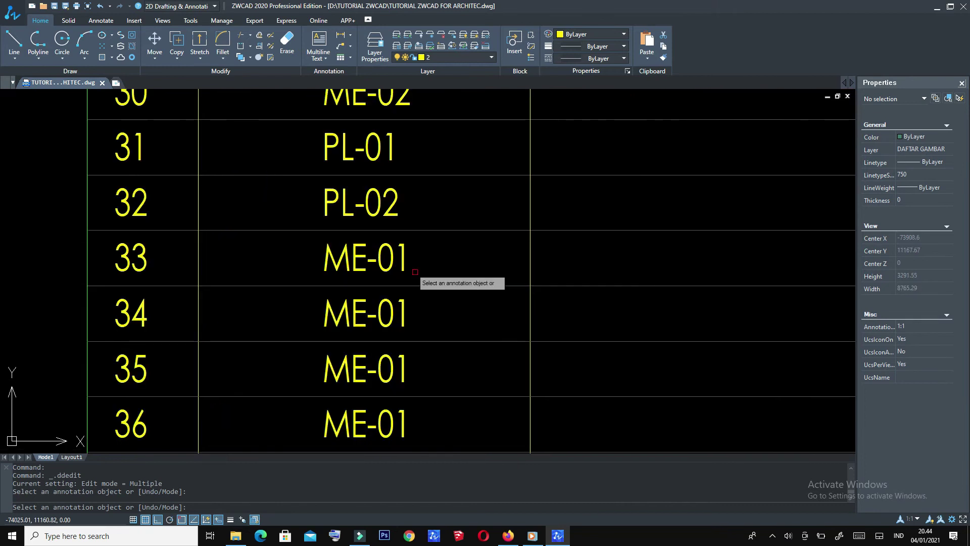
{"action": "left_click", "coordinate": [402, 266]}
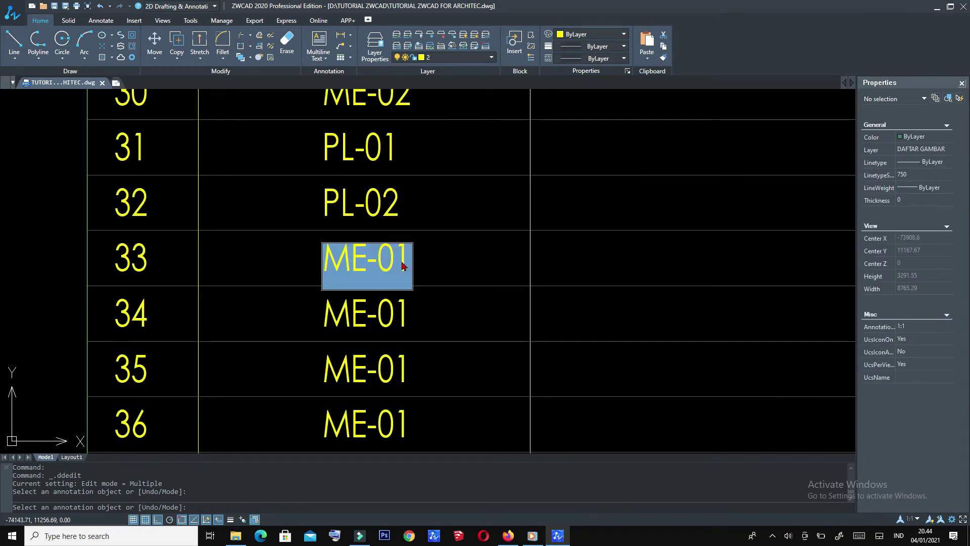
{"action": "type", "text": "PL-03"}
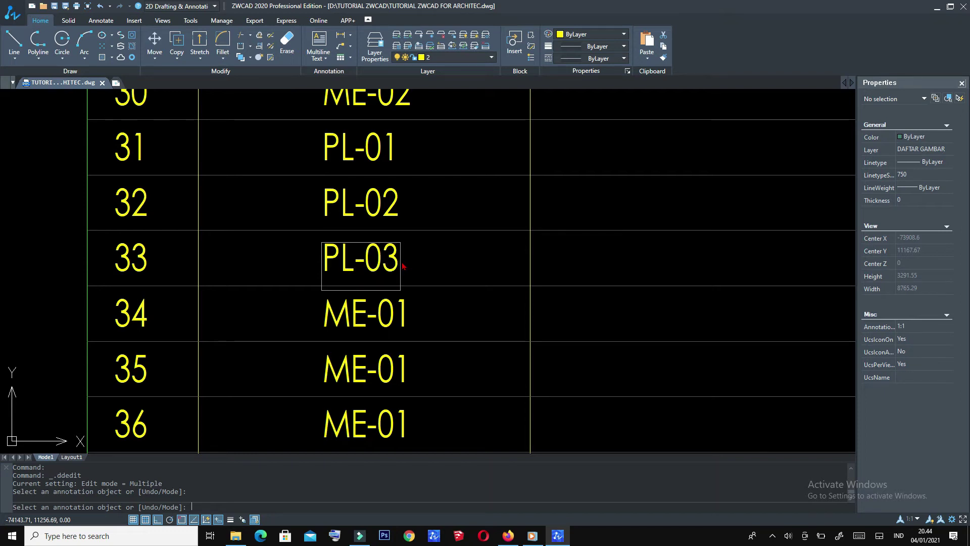
{"action": "left_click", "coordinate": [403, 266]}
{"action": "middle_click_drag", "start_coordinate": [406, 266], "coordinate": [413, 177]}
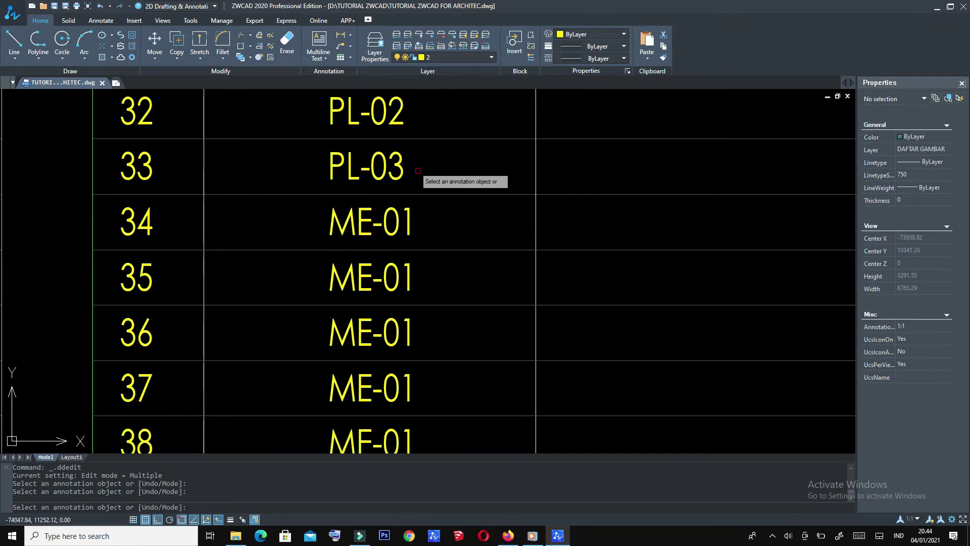
{"action": "left_click", "coordinate": [409, 220]}
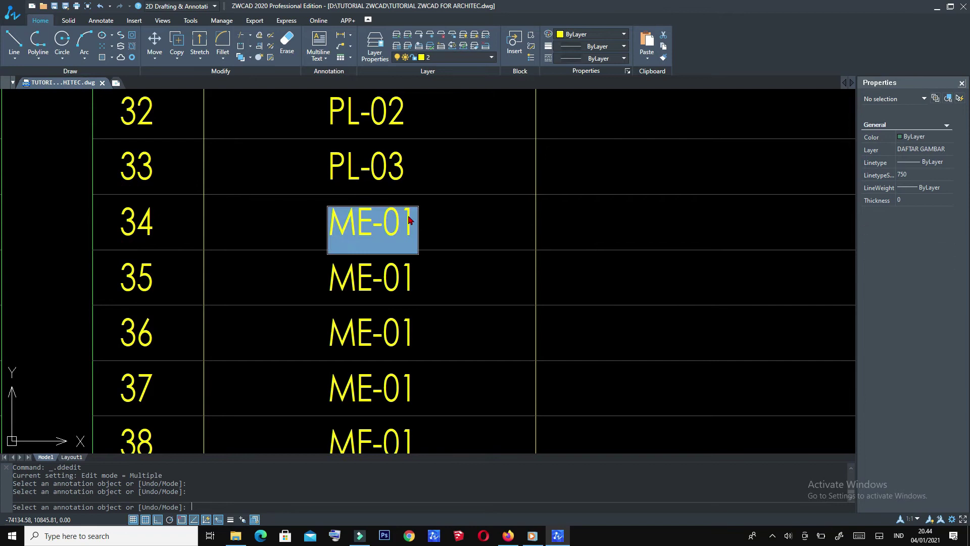
{"action": "type", "text": "PL-"}
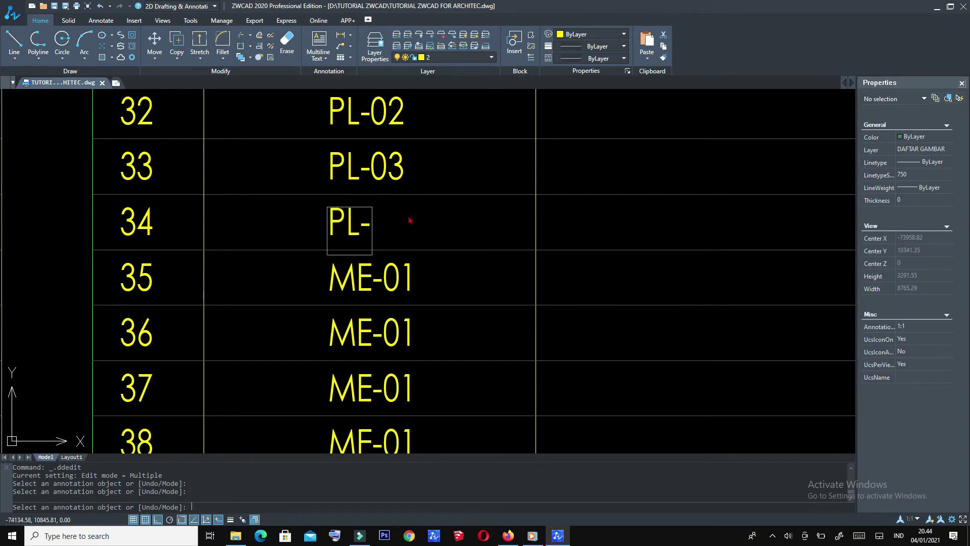
{"action": "type", "text": "04"}
{"action": "left_click", "coordinate": [410, 220]}
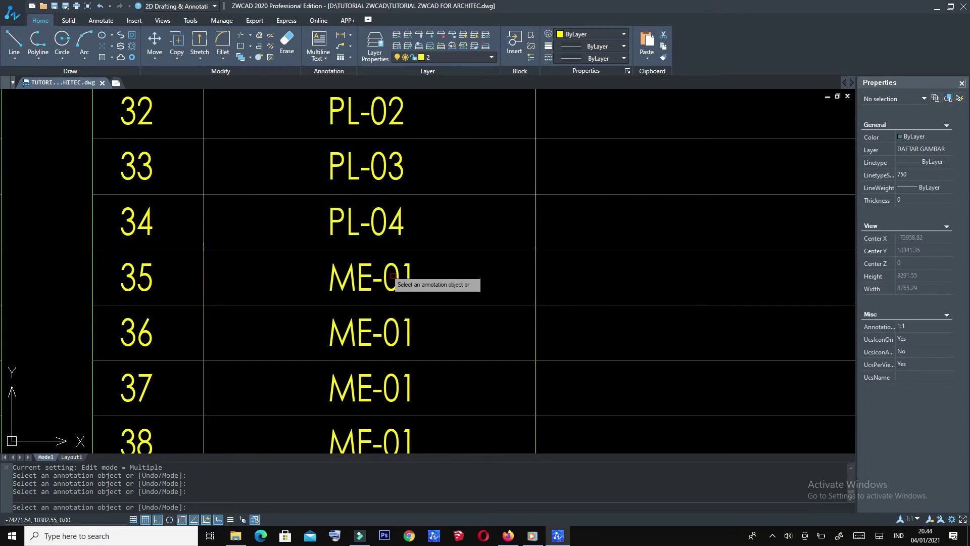
- Change the codes in rows 35 to 38 to PL-05 through PL-08
{"action": "left_click", "coordinate": [408, 280]}
{"action": "type", "text": "PL-05"}
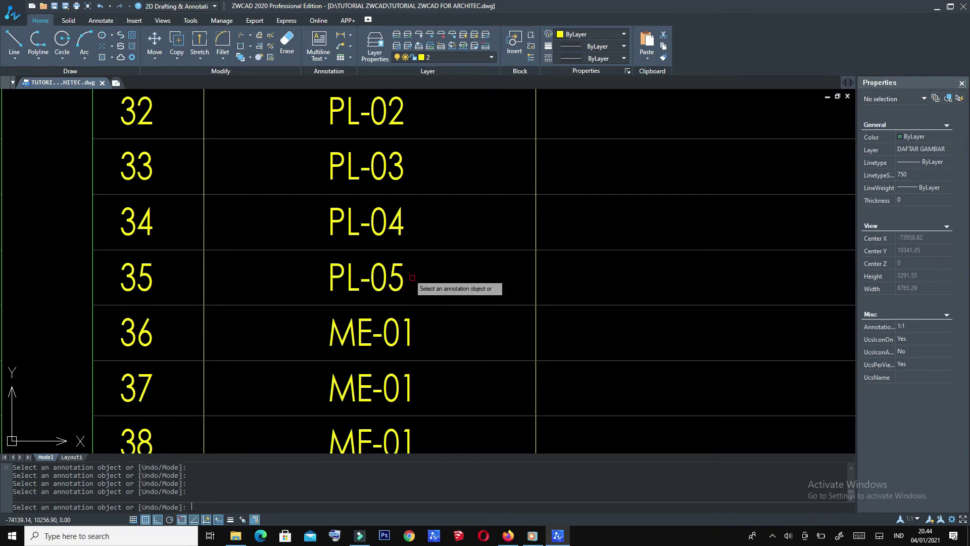
{"action": "left_click", "coordinate": [410, 333]}
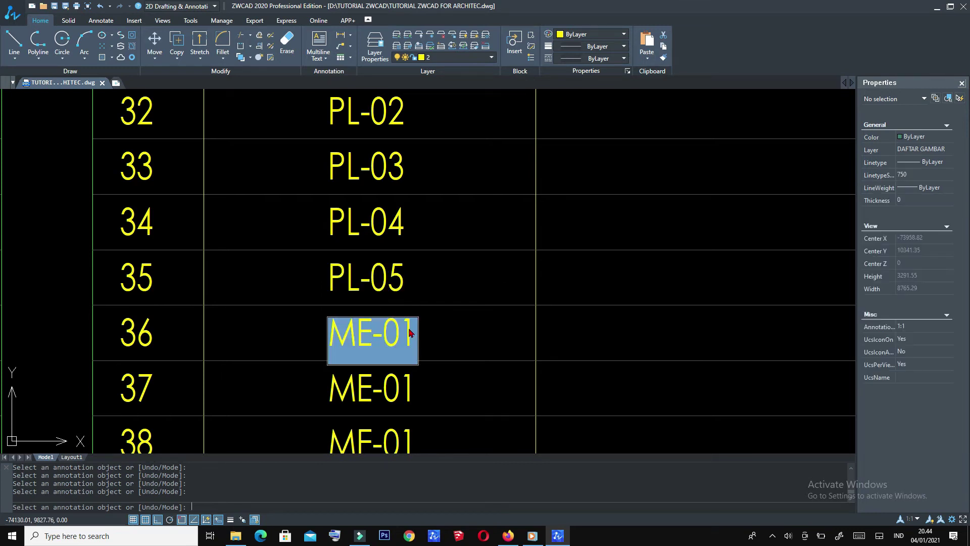
{"action": "type", "text": "PL"}
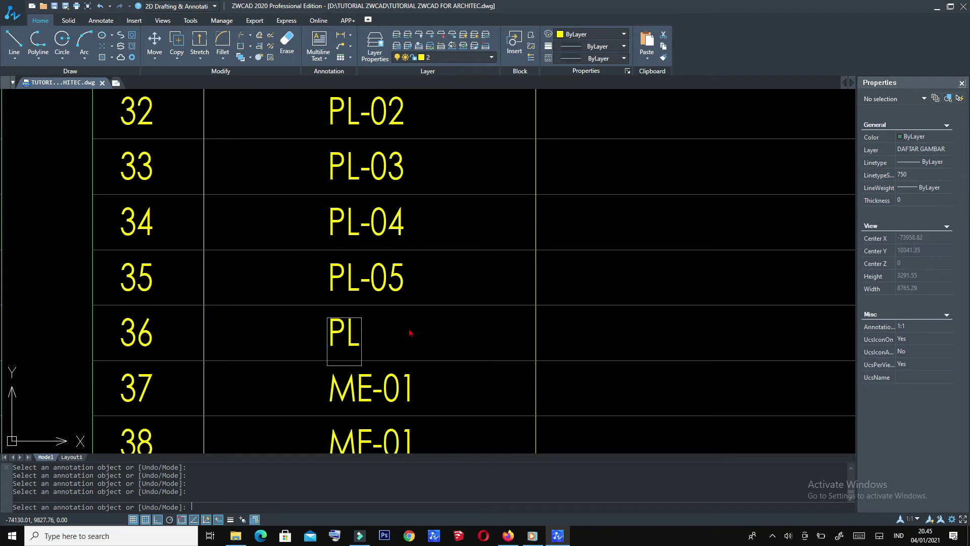
{"action": "type", "text": "-06"}
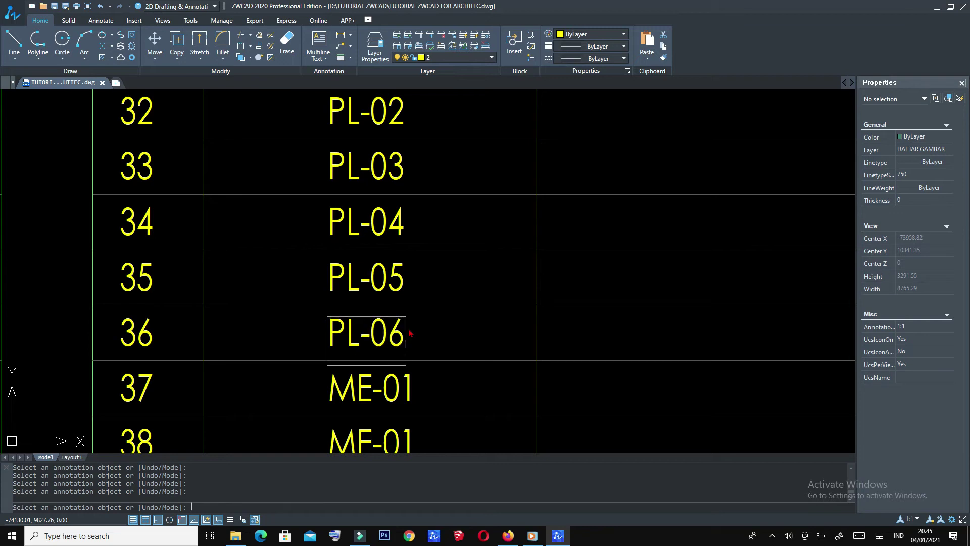
{"action": "scroll", "coordinate": [519, 242], "scroll_direction": "down", "scroll_amount": 1}
{"action": "scroll", "coordinate": [495, 250], "scroll_direction": "up", "scroll_amount": 1}
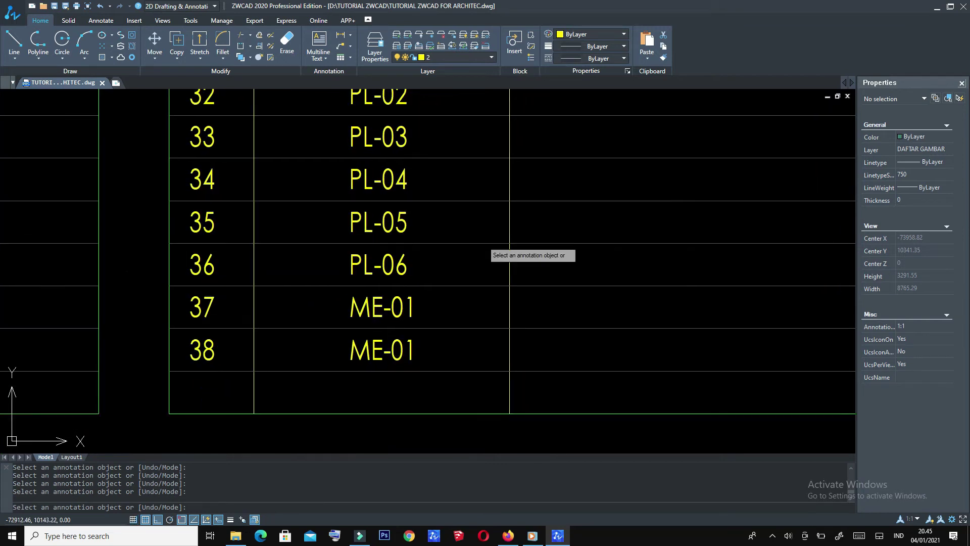
{"action": "left_click", "coordinate": [407, 308]}
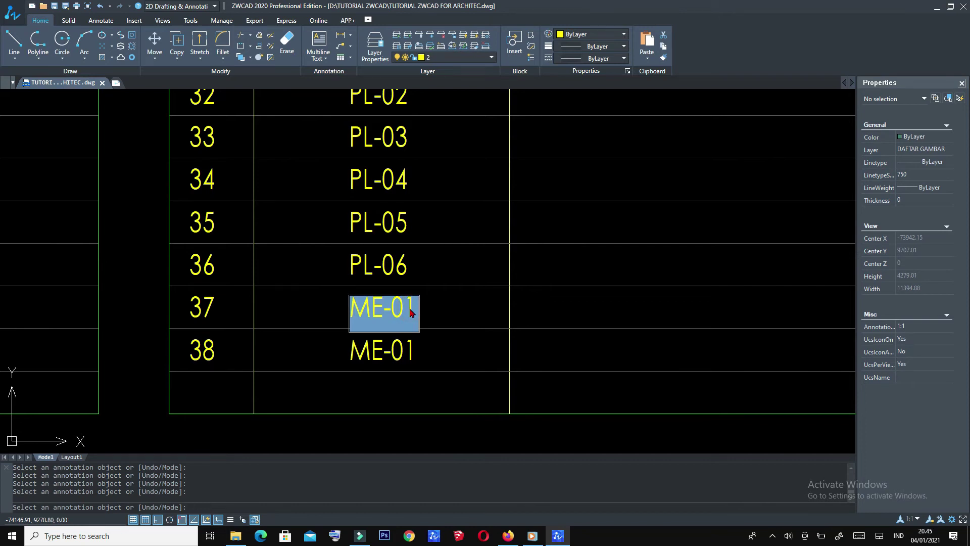
{"action": "type", "text": "PL-07"}
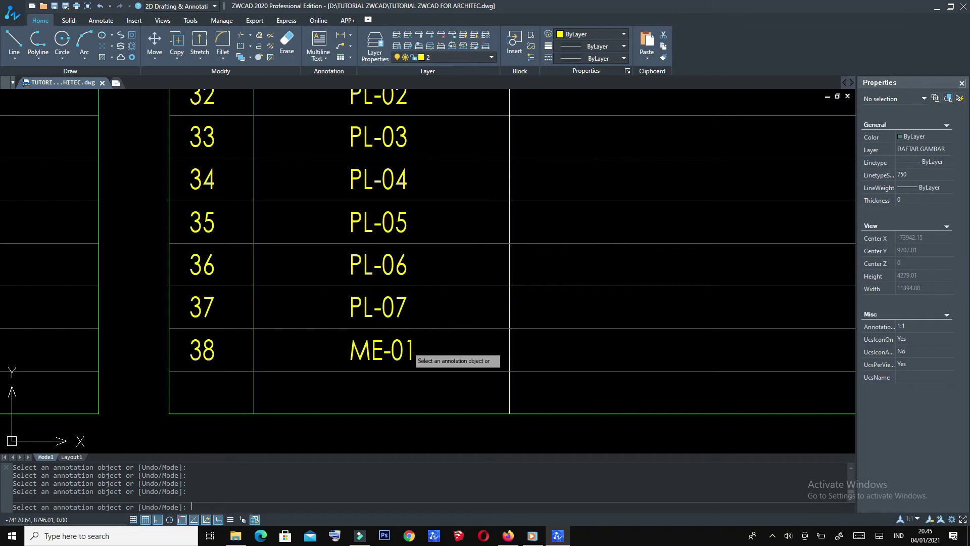
{"action": "left_click", "coordinate": [404, 349]}
{"action": "type", "text": "PL-08"}
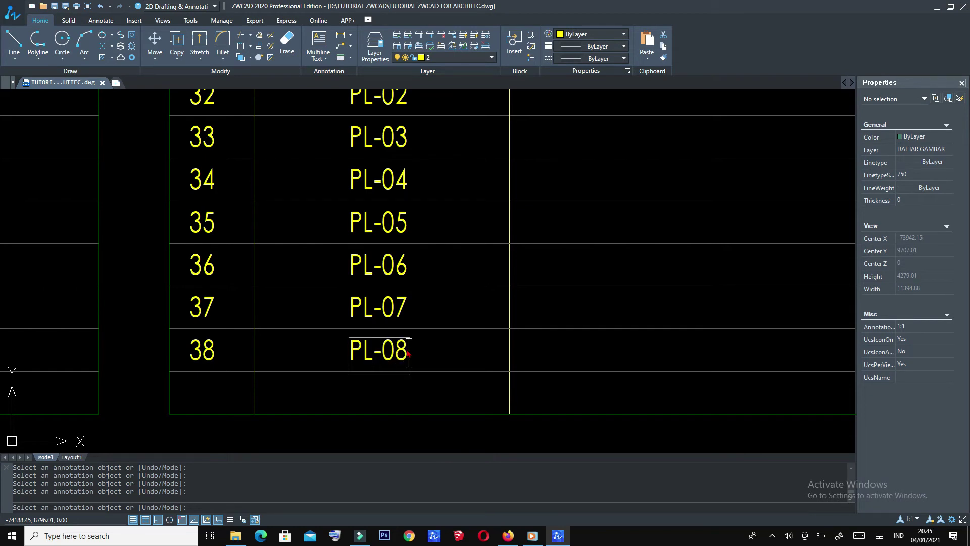
{"action": "key", "text": "Return"}
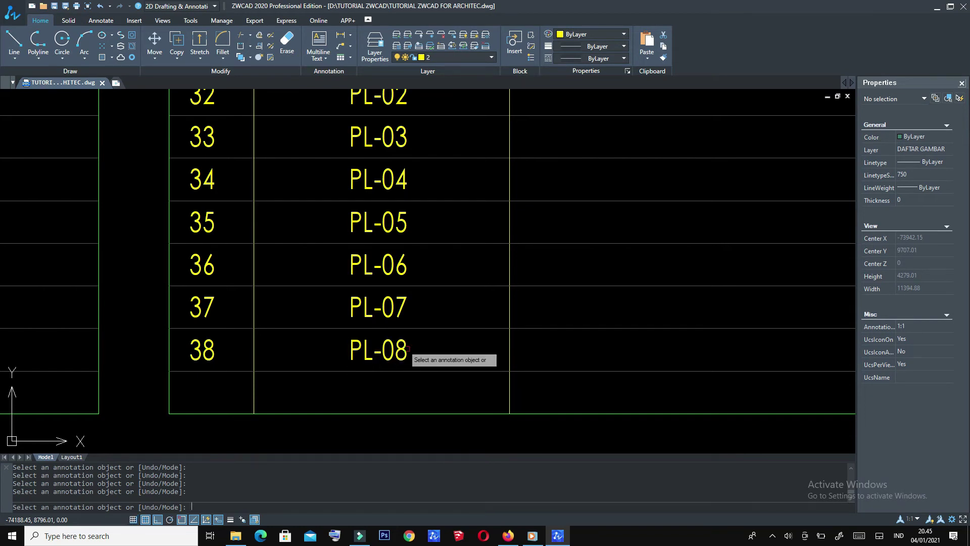
{"action": "key", "text": "Return"}
{"action": "scroll", "coordinate": [558, 307], "scroll_direction": "down", "scroll_amount": 3}
- Retype row 29's title DENAH PONDASI DAN DETAIL as 'REMCANA INSTALASI LISTRIK'
{"action": "scroll", "coordinate": [558, 307], "scroll_direction": "down", "scroll_amount": 2}
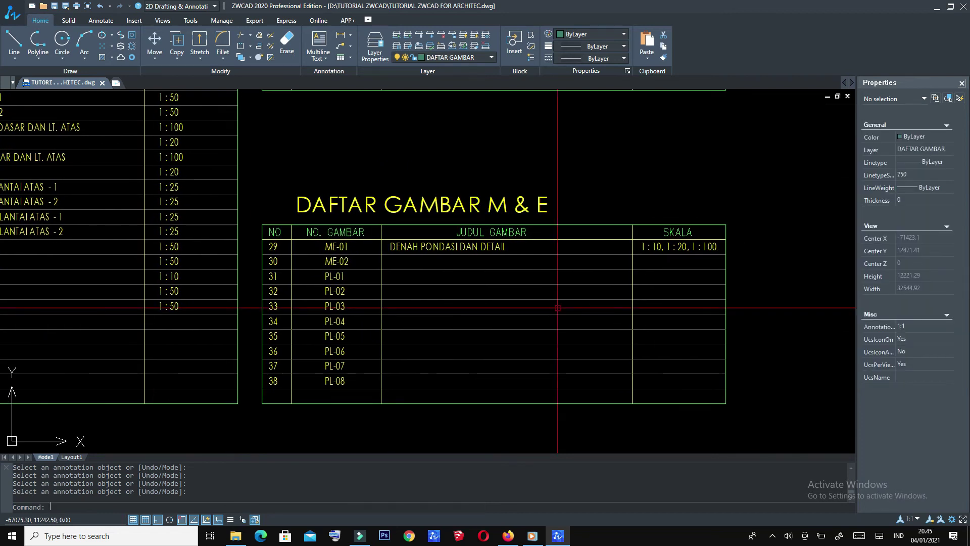
{"action": "scroll", "coordinate": [557, 307], "scroll_direction": "up", "scroll_amount": 1}
{"action": "scroll", "coordinate": [557, 307], "scroll_direction": "up", "scroll_amount": 2}
{"action": "mouse_move", "coordinate": [454, 217]}
{"action": "middle_mouse_down"}
{"action": "mouse_move", "coordinate": [595, 228]}
{"action": "mouse_move", "coordinate": [465, 268]}
{"action": "mouse_move", "coordinate": [511, 245]}
{"action": "middle_mouse_up"}
{"action": "scroll", "coordinate": [556, 241], "scroll_direction": "up", "scroll_amount": 1}
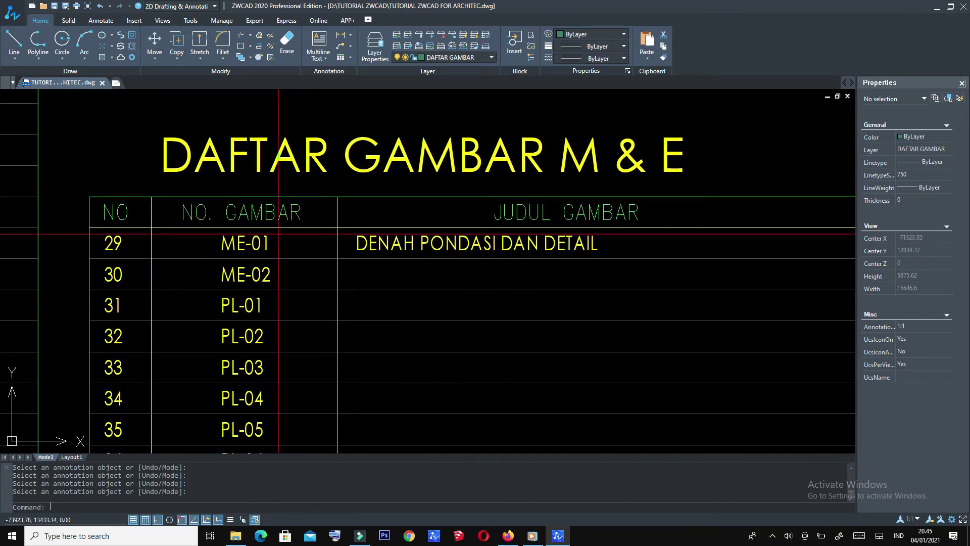
{"action": "mouse_move", "coordinate": [440, 242]}
{"action": "middle_mouse_down"}
{"action": "mouse_move", "coordinate": [386, 253]}
{"action": "mouse_move", "coordinate": [440, 241]}
{"action": "middle_mouse_up"}
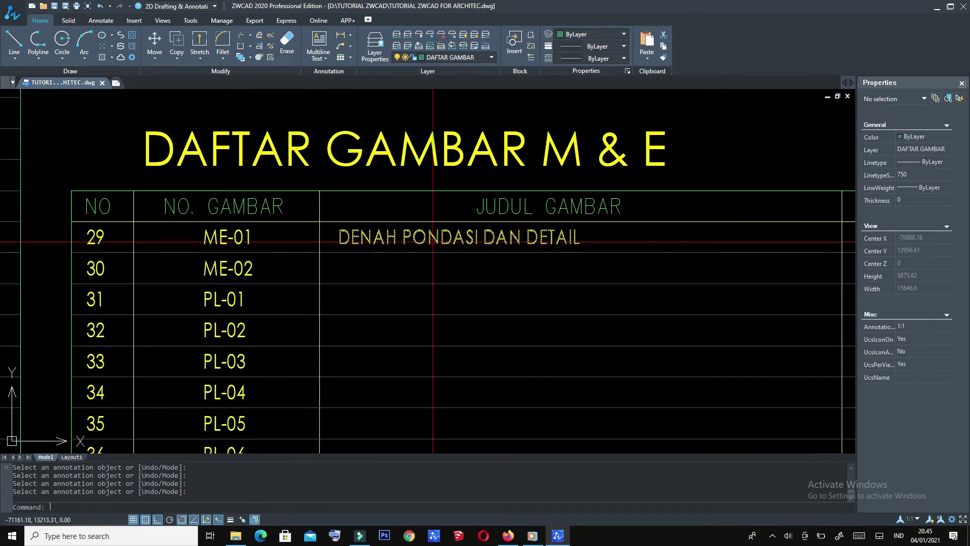
{"action": "scroll", "coordinate": [576, 239], "scroll_direction": "up", "scroll_amount": 1}
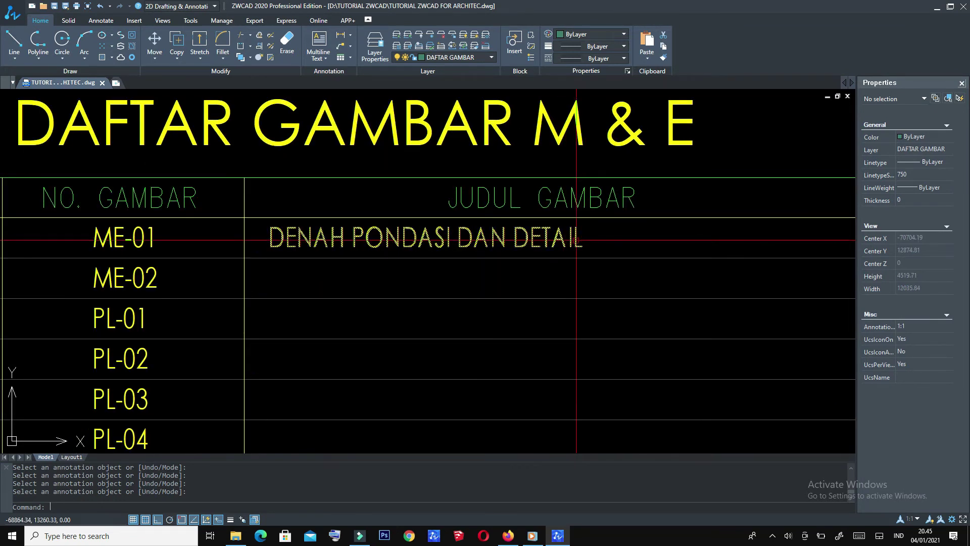
{"action": "double_click", "coordinate": [576, 239]}
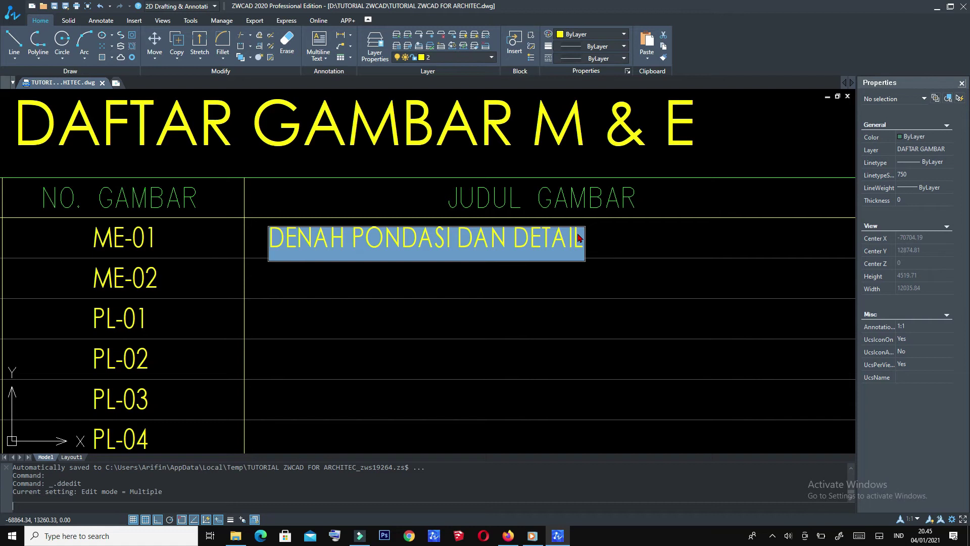
{"action": "type", "text": "REMCANA O"}
{"action": "key", "text": "BackSpace"}
{"action": "type", "text": "INSTALASI LISTRIK"}
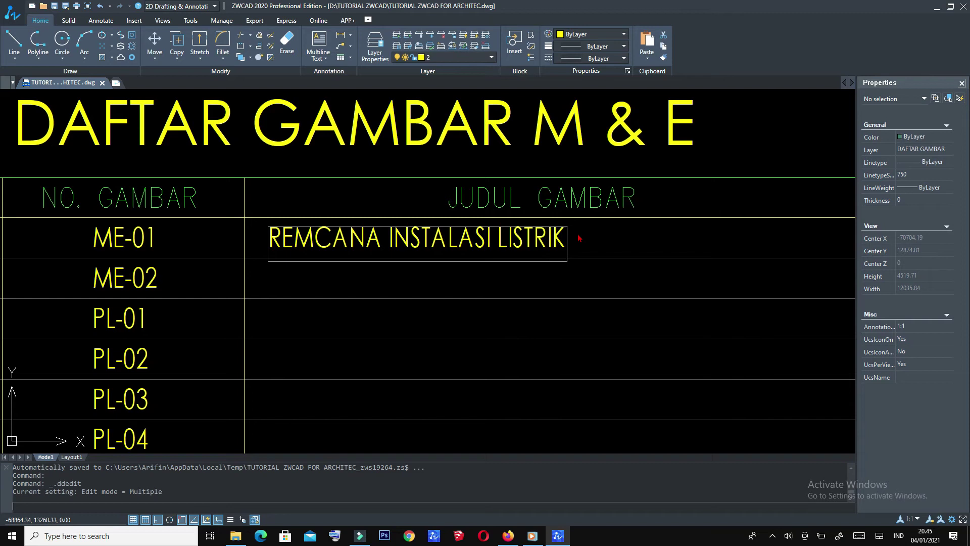
{"action": "left_click", "coordinate": [578, 237]}
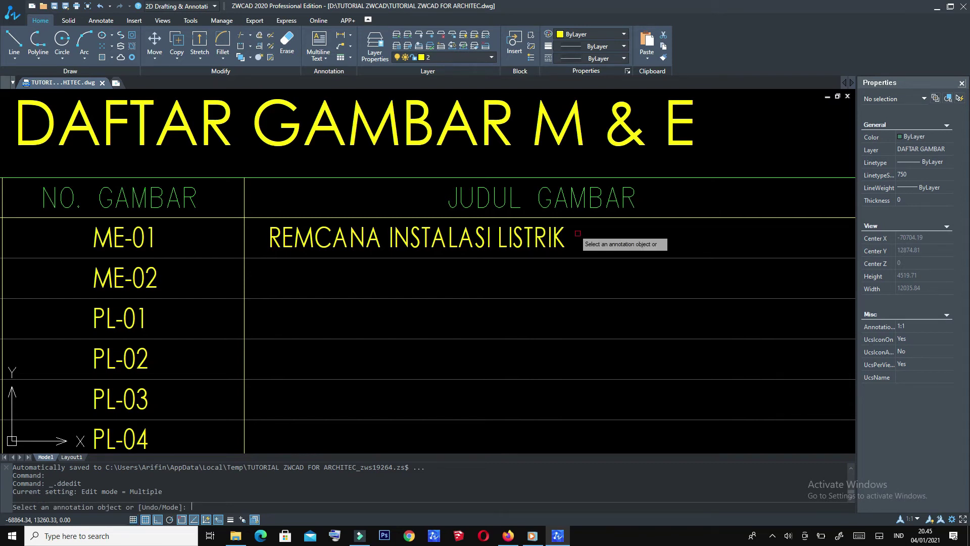
{"action": "key", "text": "Escape"}
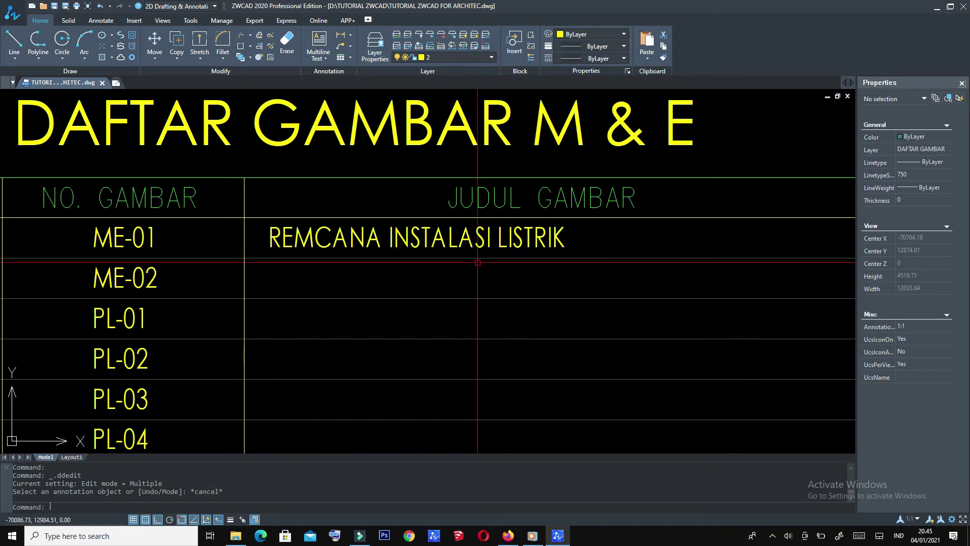
- Correct the typo REMCANA to RENCANA in the row 29 title
{"action": "middle_click_drag", "start_coordinate": [348, 241], "coordinate": [346, 224]}
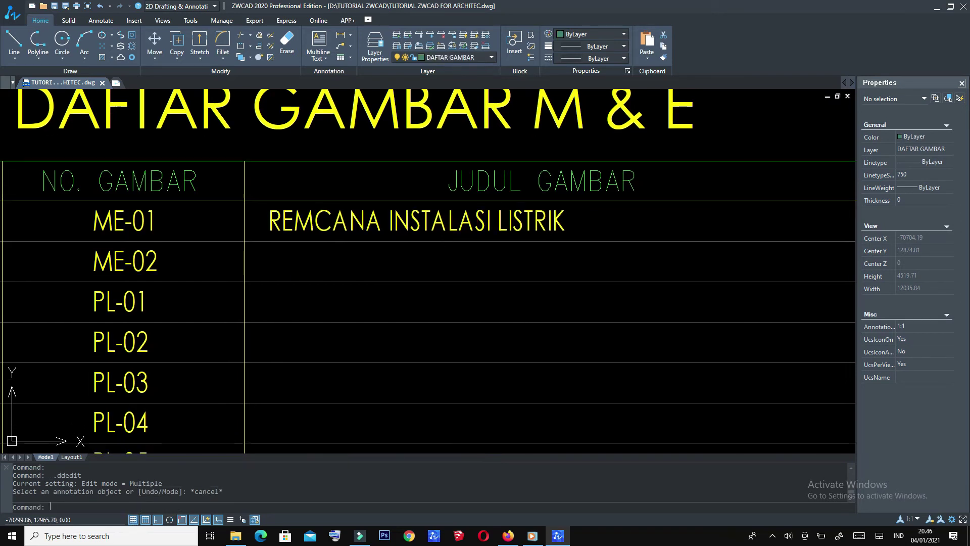
{"action": "double_click", "coordinate": [313, 223]}
{"action": "left_click", "coordinate": [312, 224]}
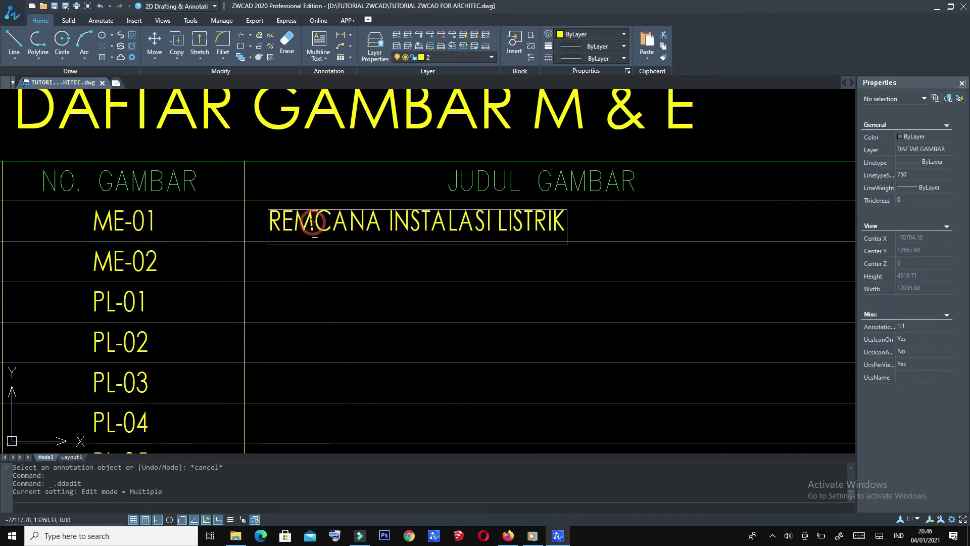
{"action": "key", "text": "BackSpace"}
{"action": "type", "text": "N"}
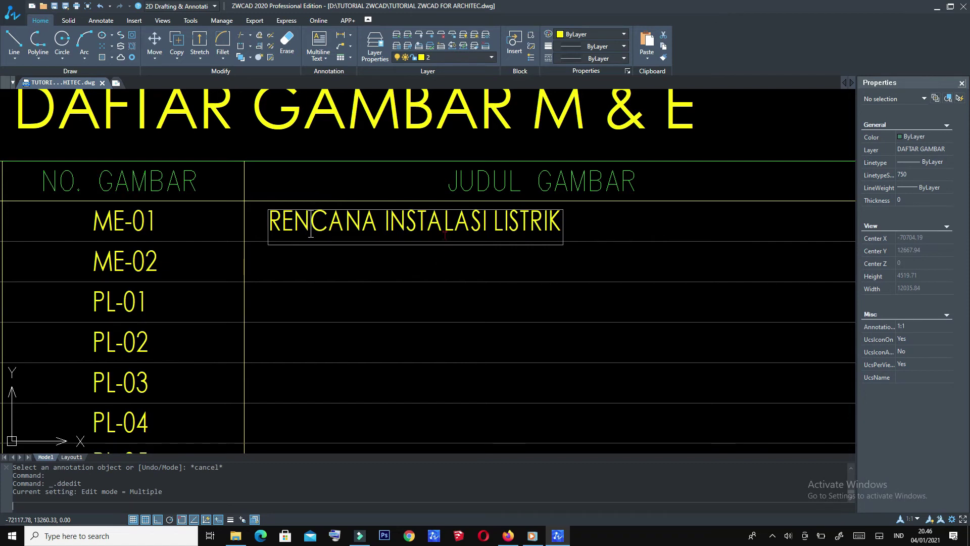
{"action": "left_click", "coordinate": [585, 255]}
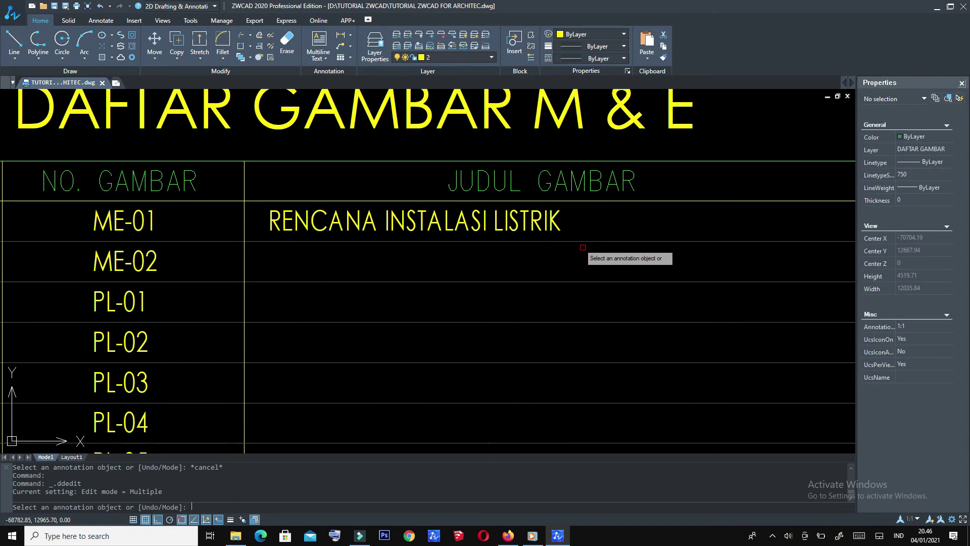
{"action": "key", "text": "Escape"}
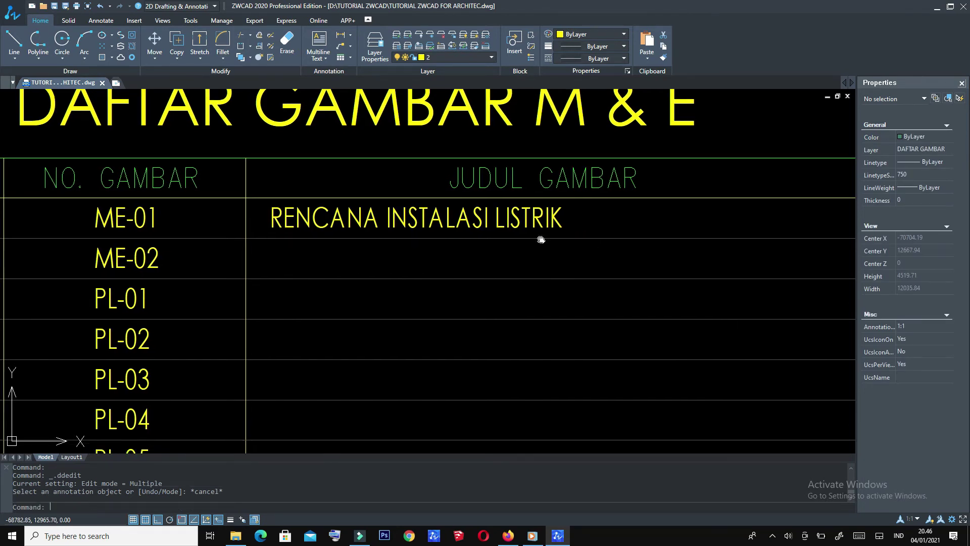
{"action": "scroll", "coordinate": [539, 233], "scroll_direction": "up", "scroll_amount": 3}
{"action": "left_click", "coordinate": [543, 215]}
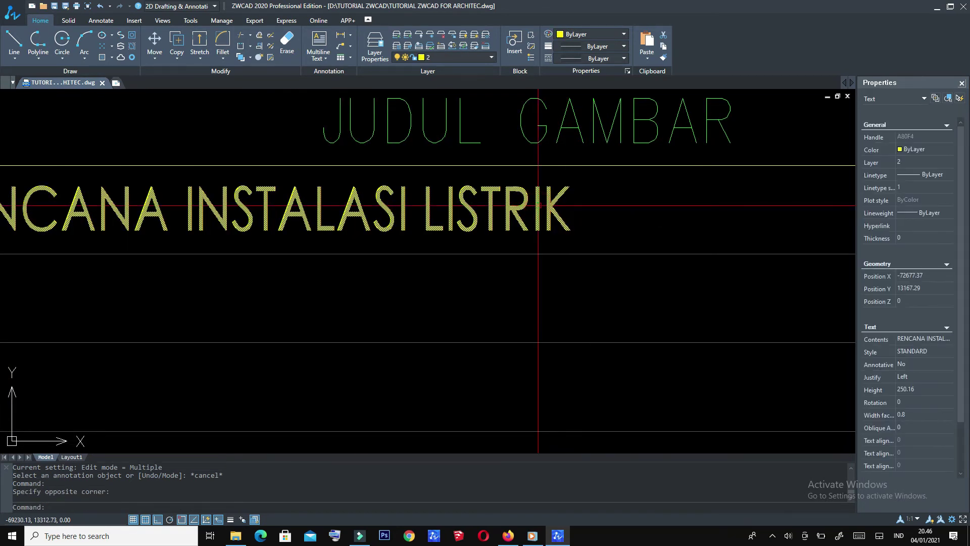
- Copy the RENCANA INSTALASI LISTRIK title into rows 30, 31 and the PL-02 row
{"action": "type", "text": "co"}
{"action": "key", "text": "Return"}
{"action": "scroll", "coordinate": [521, 226], "scroll_direction": "down", "scroll_amount": 4}
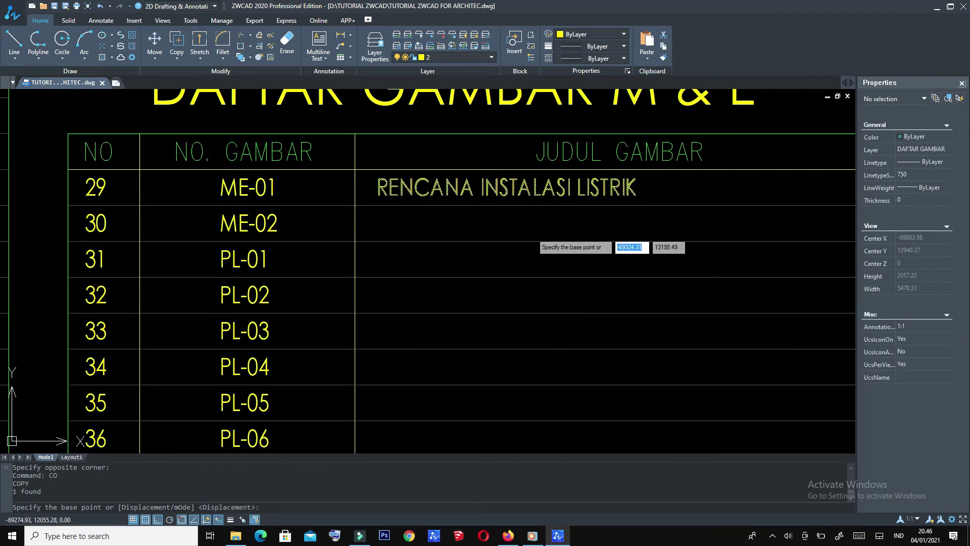
{"action": "left_click", "coordinate": [354, 169]}
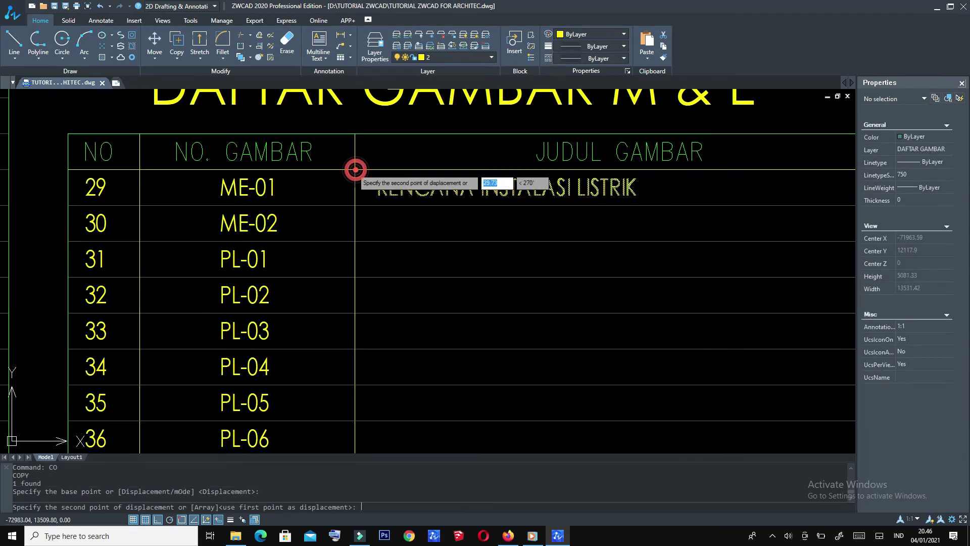
{"action": "left_click", "coordinate": [356, 205]}
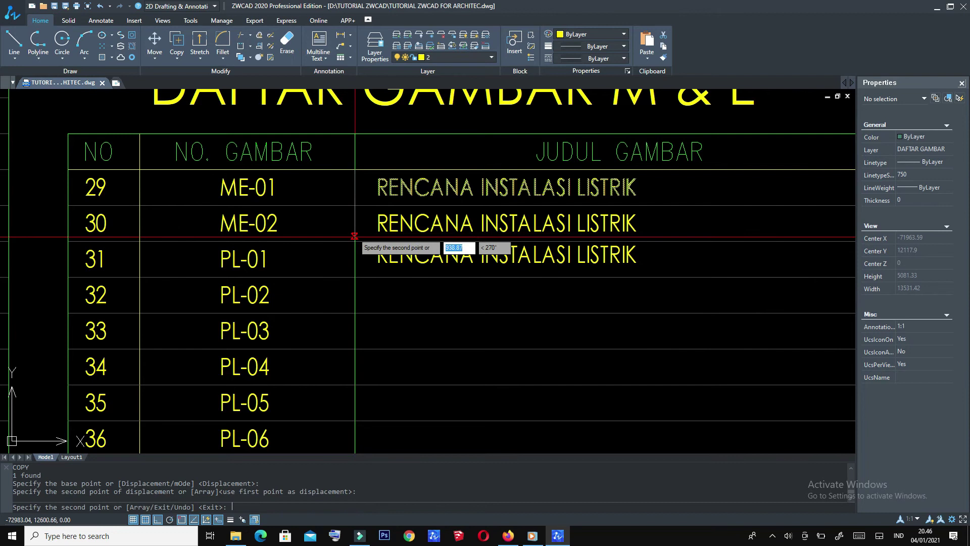
{"action": "left_click", "coordinate": [354, 241]}
{"action": "scroll", "coordinate": [354, 218], "scroll_direction": "up", "scroll_amount": 1}
{"action": "scroll", "coordinate": [354, 212], "scroll_direction": "up", "scroll_amount": 2}
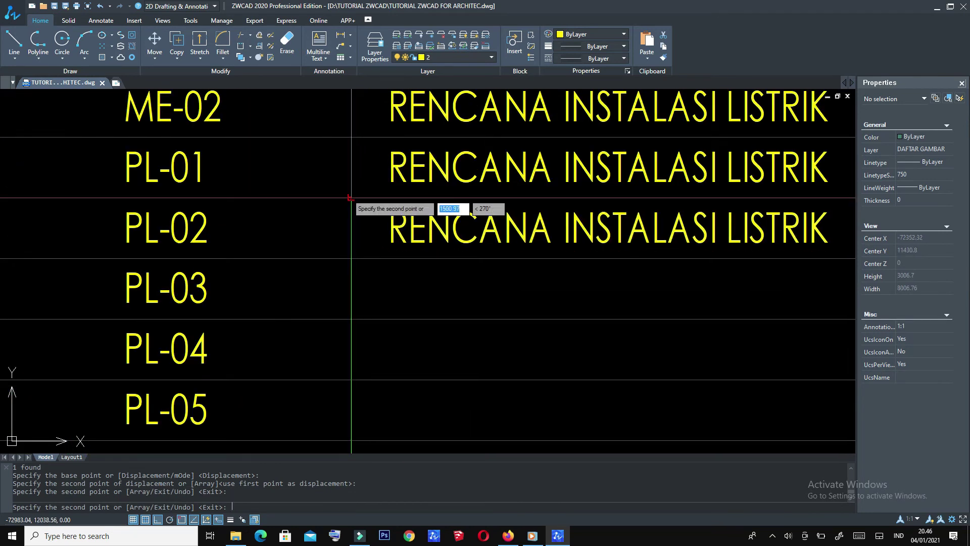
{"action": "left_click", "coordinate": [353, 197]}
- Place further copies of the title in rows 33, 34, 36 and 37
{"action": "scroll", "coordinate": [354, 198], "scroll_direction": "down", "scroll_amount": 2}
{"action": "scroll", "coordinate": [351, 198], "scroll_direction": "down", "scroll_amount": 1}
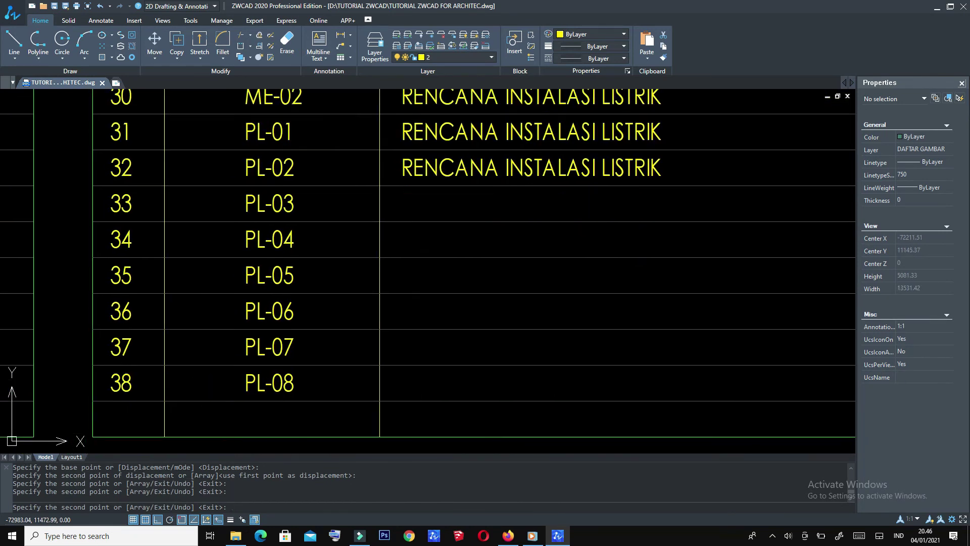
{"action": "left_click", "coordinate": [379, 188]}
{"action": "left_click", "coordinate": [379, 223]}
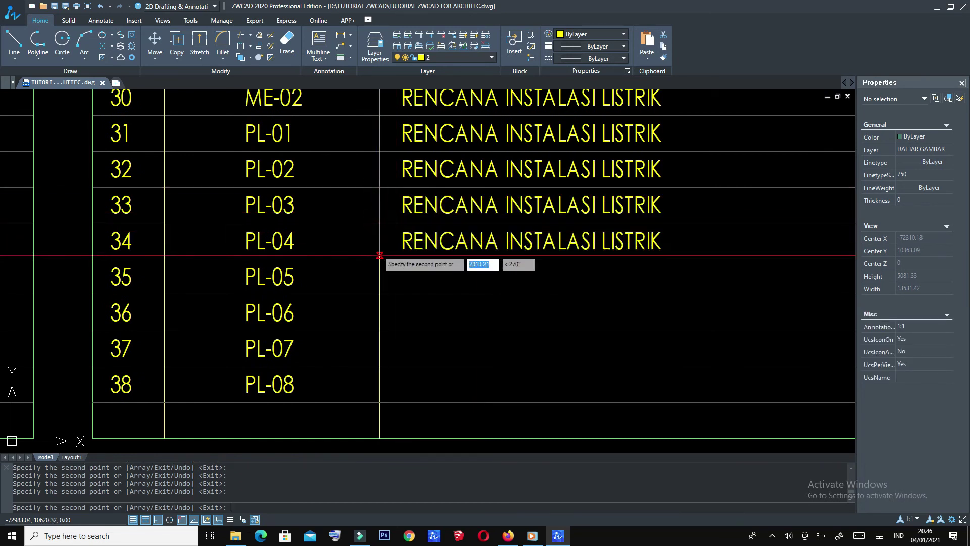
{"action": "left_click", "coordinate": [379, 295]}
{"action": "left_click", "coordinate": [380, 331]}
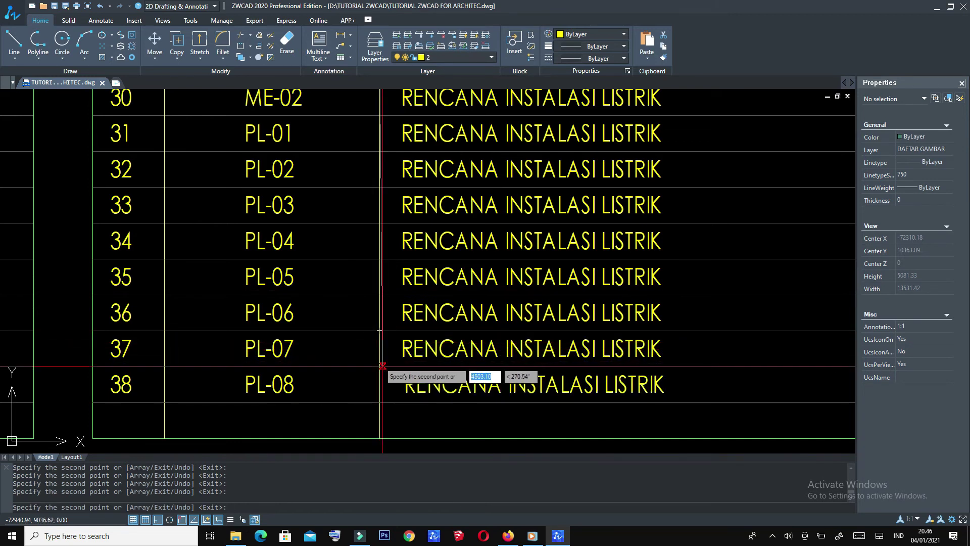
{"action": "scroll", "coordinate": [487, 347], "scroll_direction": "down", "scroll_amount": 2}
{"action": "key", "text": "Escape"}
{"action": "scroll", "coordinate": [487, 347], "scroll_direction": "up", "scroll_amount": 1}
{"action": "scroll", "coordinate": [487, 347], "scroll_direction": "up", "scroll_amount": 1}
{"action": "scroll", "coordinate": [487, 347], "scroll_direction": "up", "scroll_amount": 1}
{"action": "scroll", "coordinate": [549, 208], "scroll_direction": "up", "scroll_amount": 1}
- Retitle ME-02 as DIAGRAM SKEMATIK and PL-01 as RENCANA INSTALASI AIR BERSIH
{"action": "double_click", "coordinate": [549, 206]}
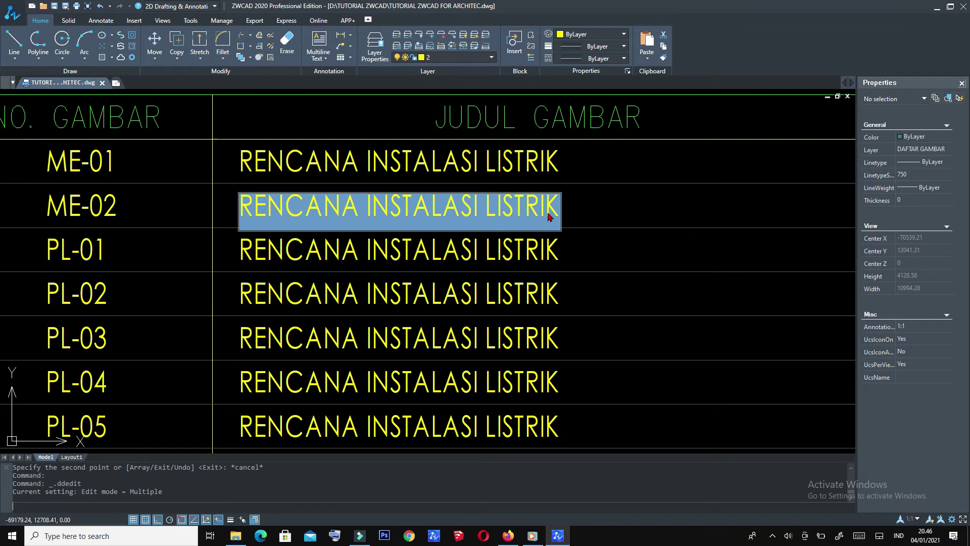
{"action": "type", "text": "DI"}
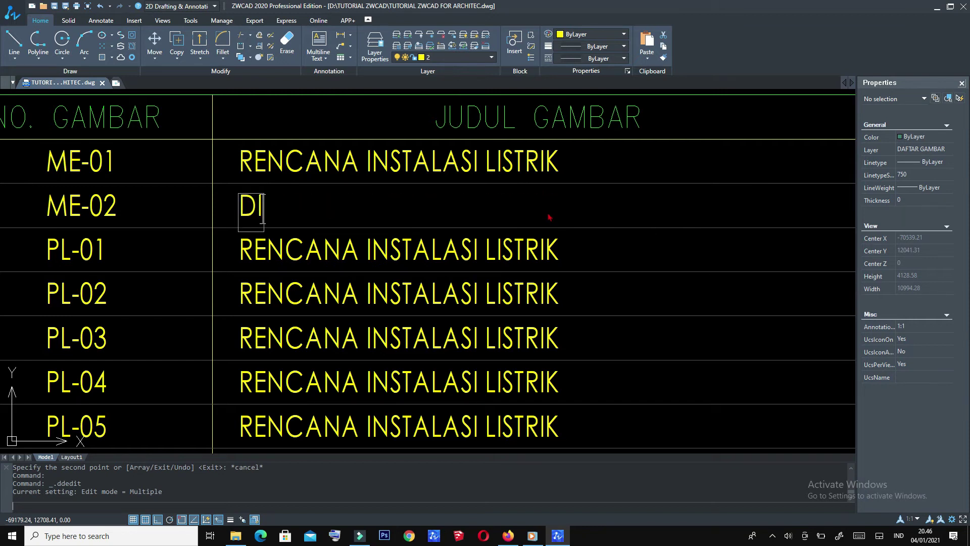
{"action": "type", "text": "AGRAM"}
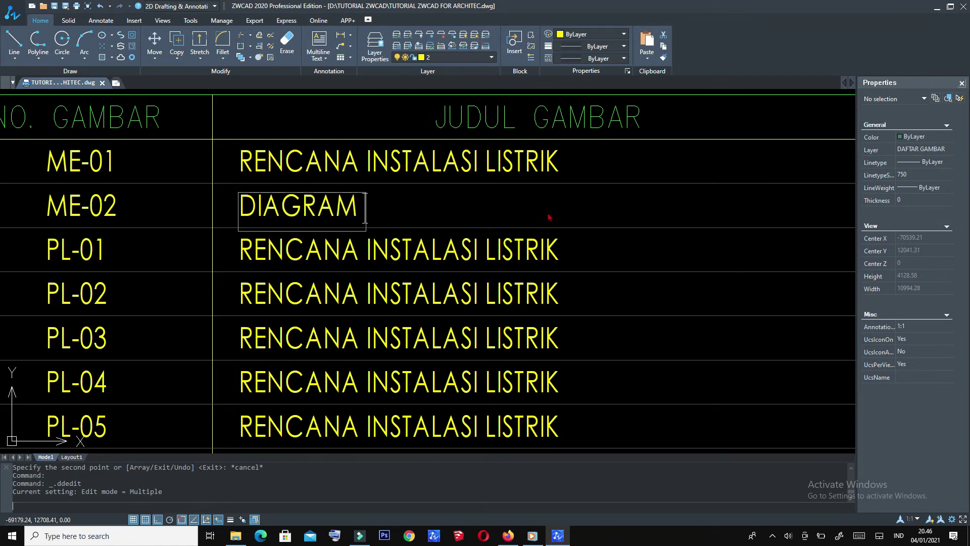
{"action": "type", "text": " SKE"}
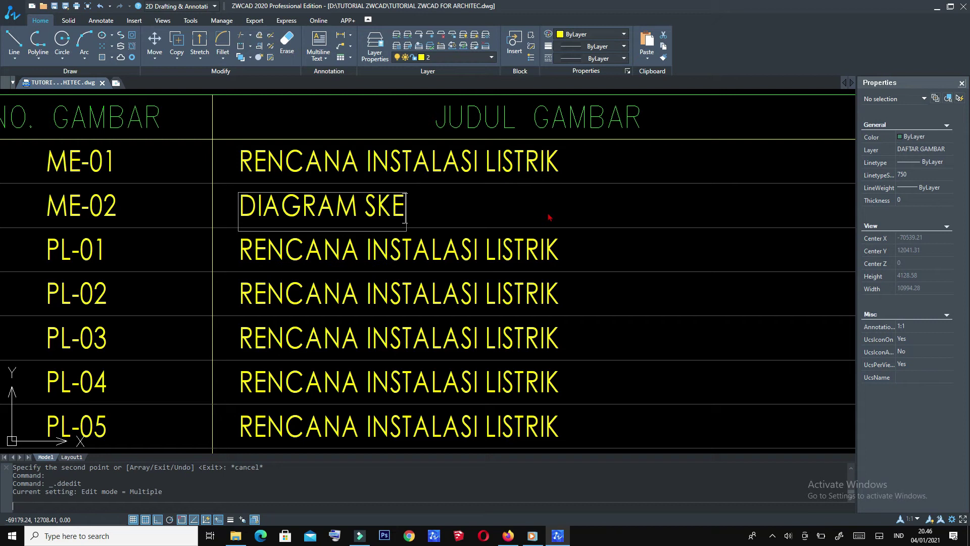
{"action": "type", "text": "MATIK"}
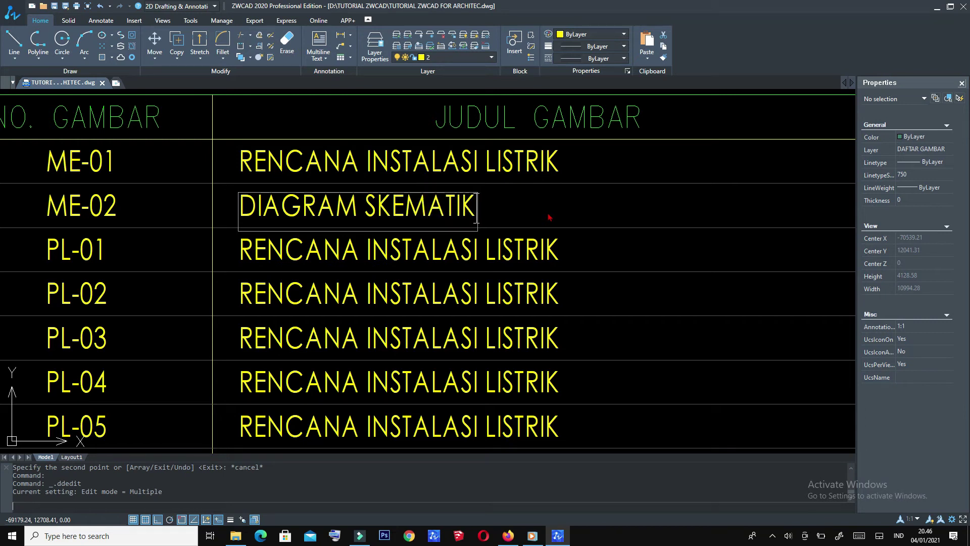
{"action": "left_click", "coordinate": [549, 217]}
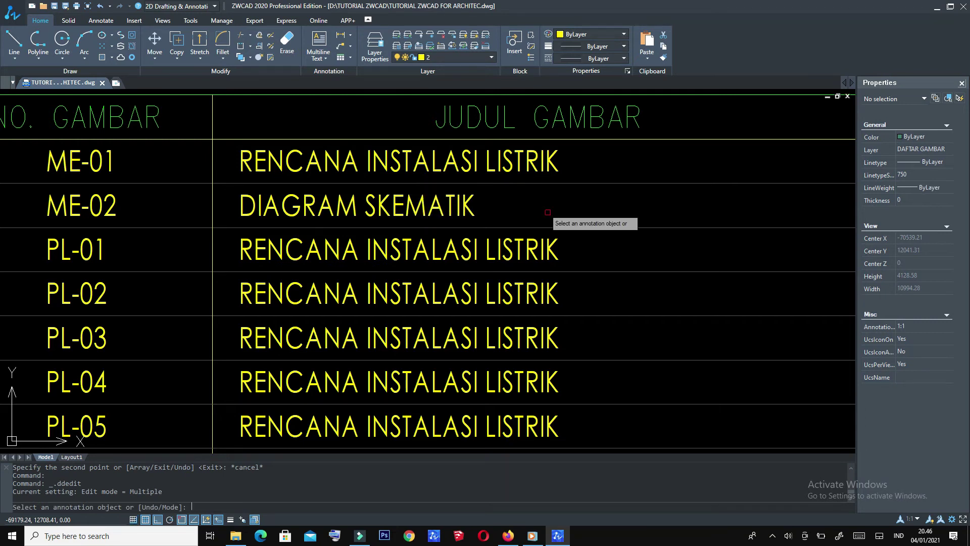
{"action": "left_click", "coordinate": [503, 251]}
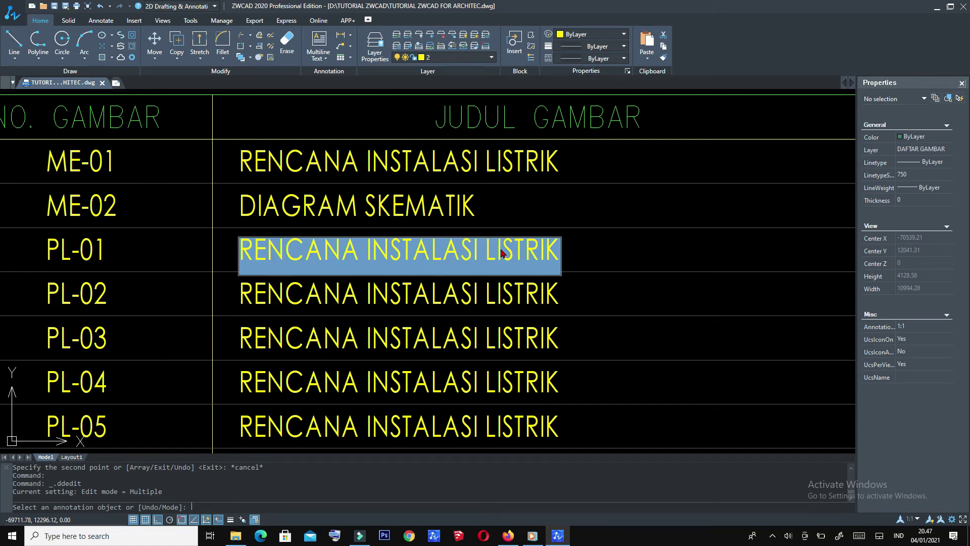
{"action": "type", "text": "RENCANA INSTALASI "}
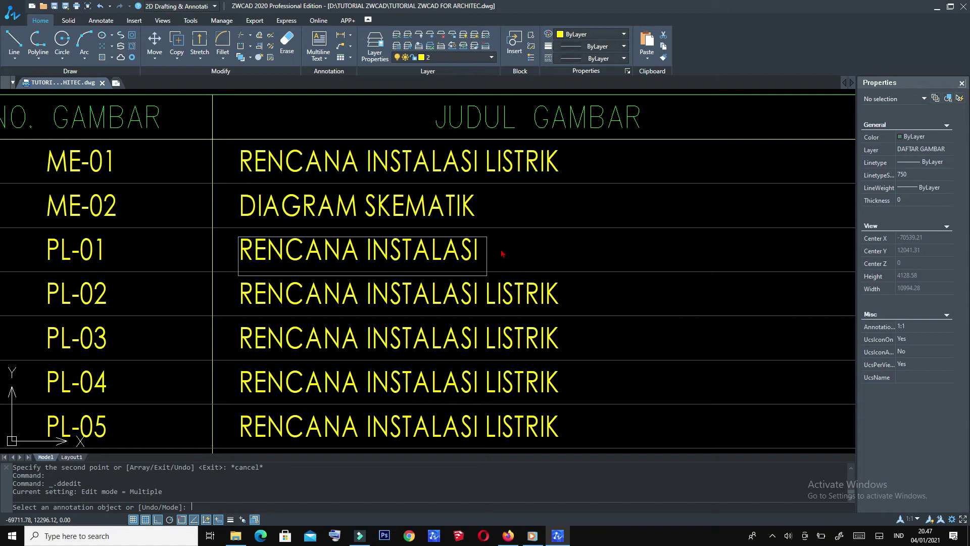
{"action": "type", "text": "AIR BERSIHH"}
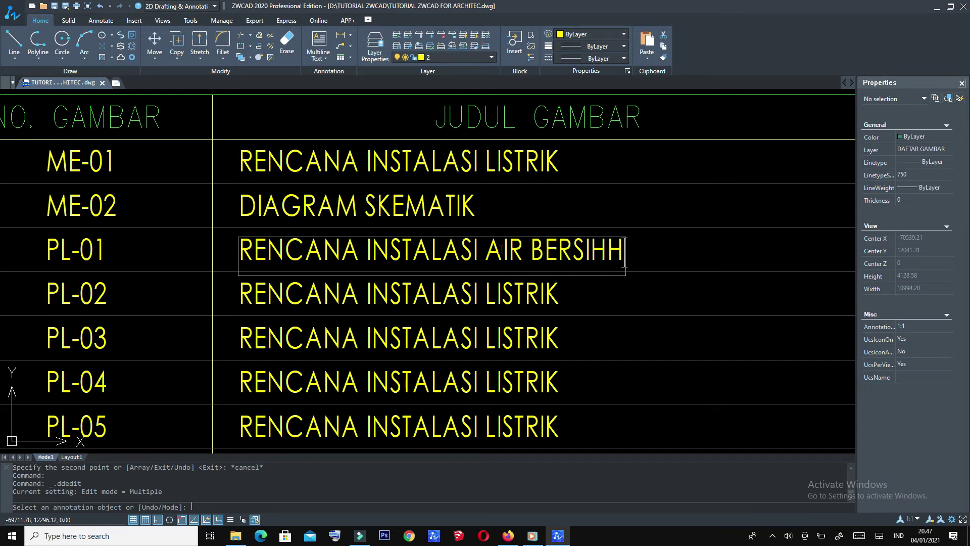
{"action": "key", "text": "BackSpace"}
{"action": "key", "text": "Return"}
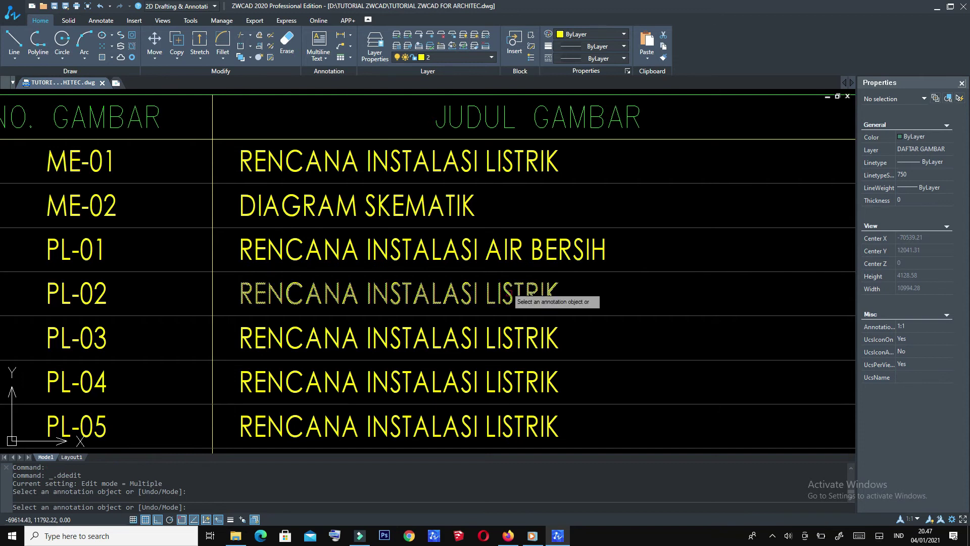
- Retitle PL-02 as ISOMETRIK INSTALASI AIR BERSIH and PL-03 as RENCANA INSTALASI AIR KOTOR
{"action": "left_click", "coordinate": [510, 297]}
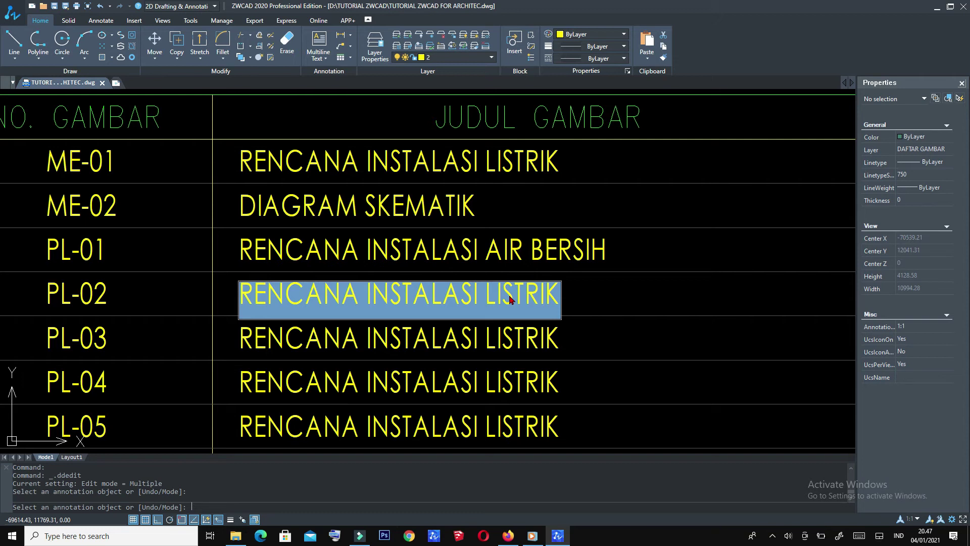
{"action": "type", "text": "ISOMETRIK "}
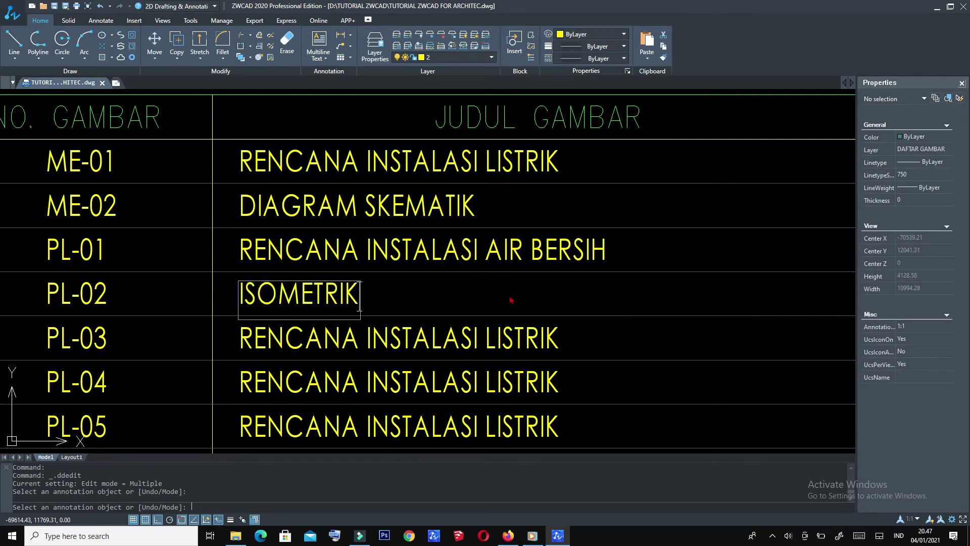
{"action": "type", "text": "INSTALASI AIR BERSIH"}
{"action": "key", "text": "Return"}
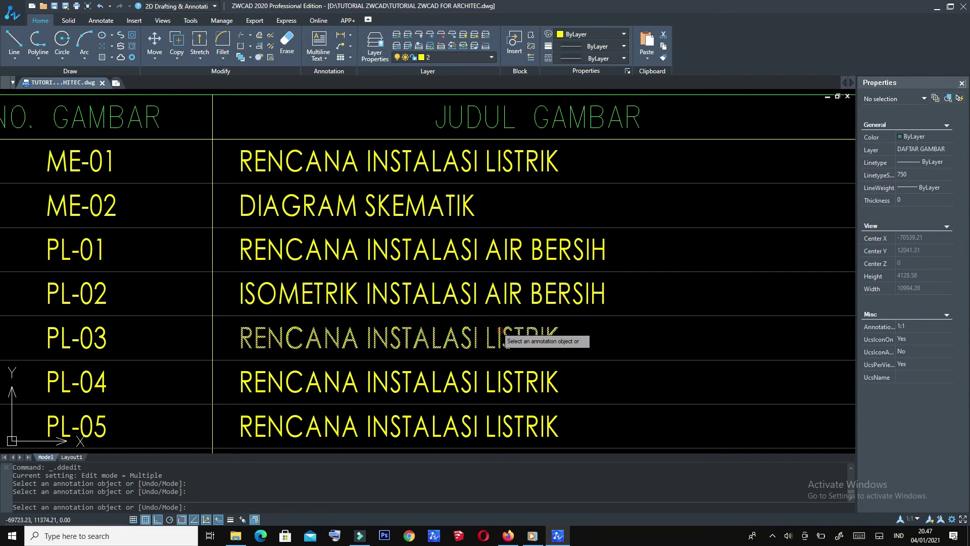
{"action": "left_click", "coordinate": [500, 333]}
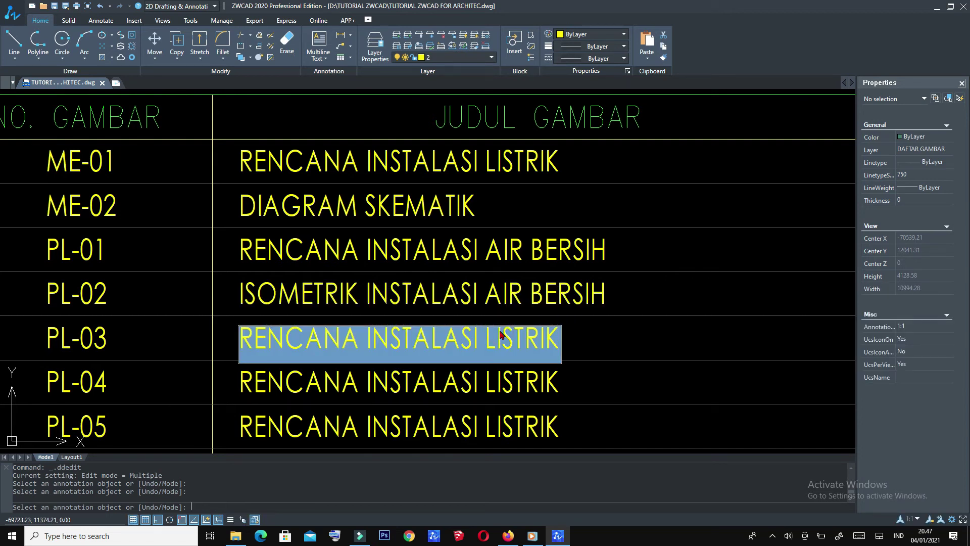
{"action": "type", "text": "RENCANA INSTALSI"}
{"action": "key", "text": "BackSpace"}
{"action": "key", "text": "BackSpace"}
{"action": "type", "text": "ASI AIR KOTOR"}
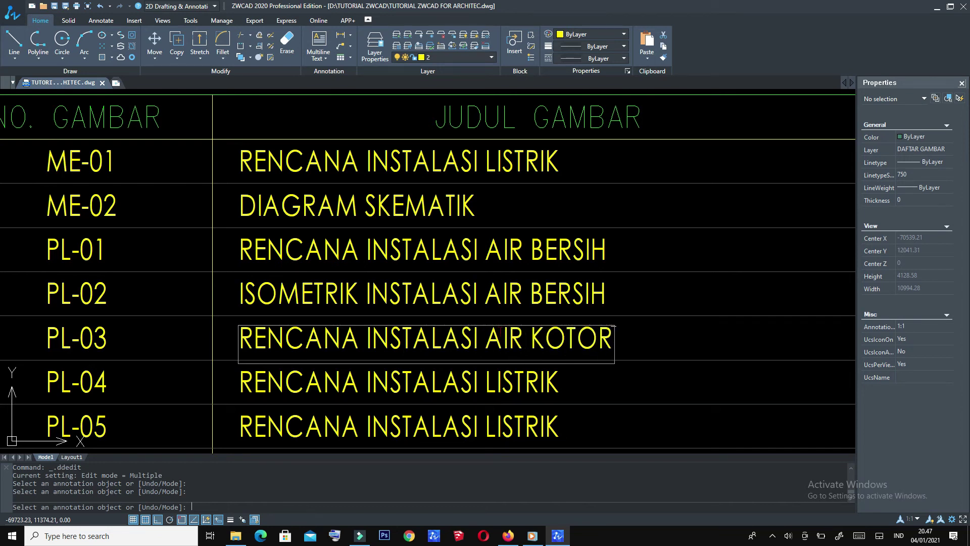
{"action": "key", "text": "Return"}
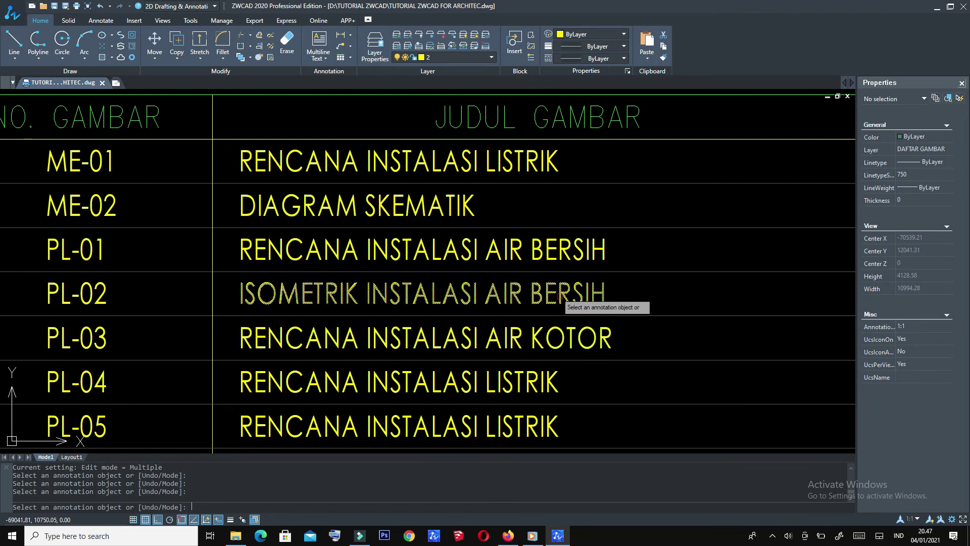
{"action": "scroll", "coordinate": [563, 293], "scroll_direction": "down", "scroll_amount": 1}
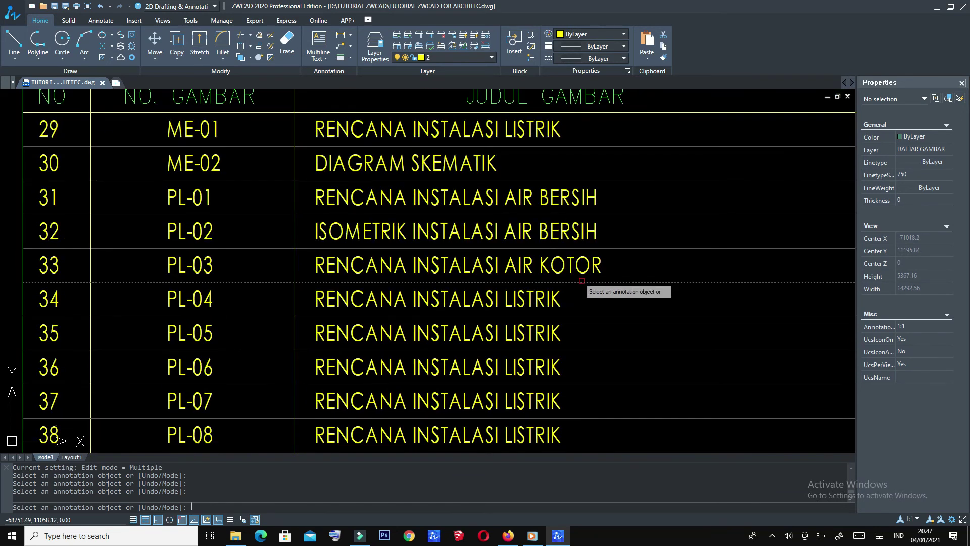
- End title editing and delete the leftover RENCANA INSTALASI LISTRIK title below AIR KOTOR
{"action": "middle_click_drag", "start_coordinate": [582, 284], "coordinate": [575, 303]}
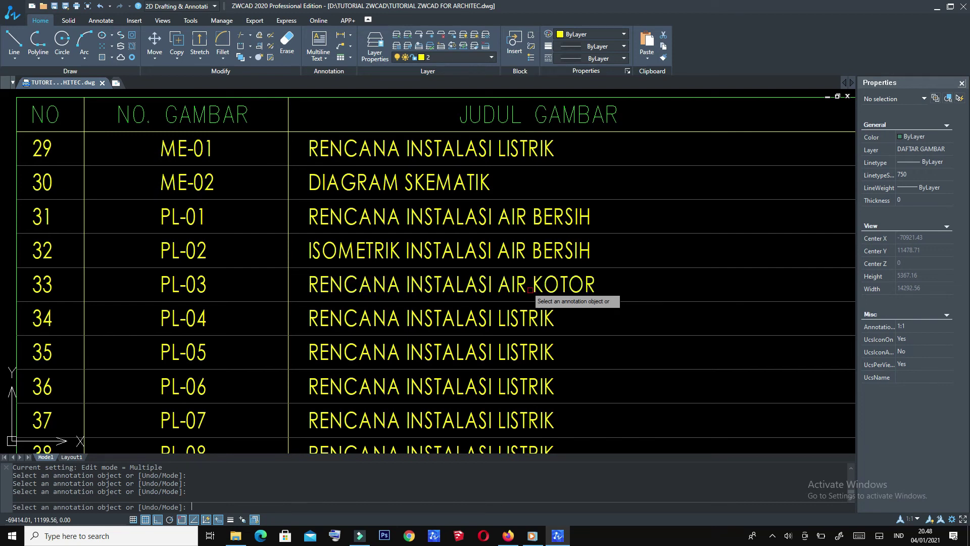
{"action": "key", "text": "Return"}
{"action": "scroll", "coordinate": [555, 283], "scroll_direction": "up", "scroll_amount": 2}
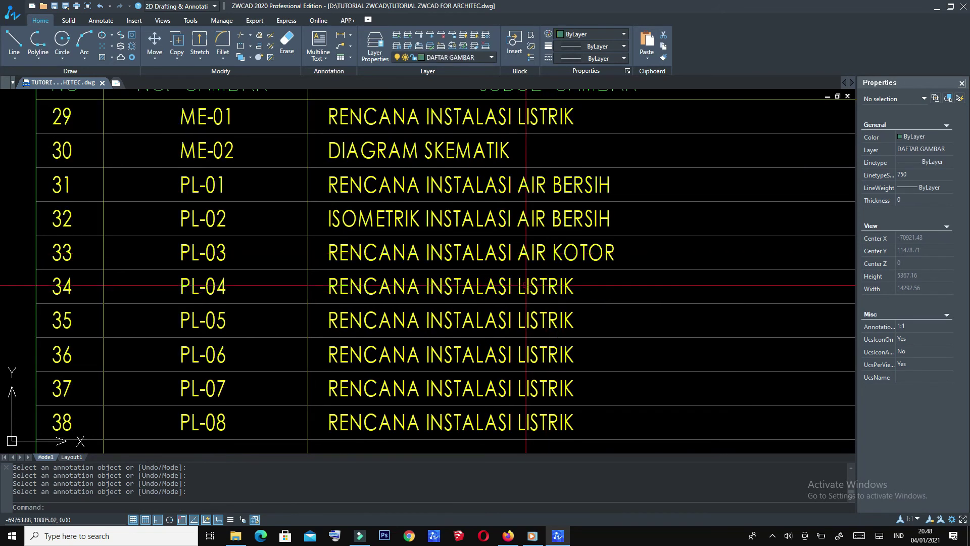
{"action": "left_click", "coordinate": [639, 263]}
{"action": "left_click", "coordinate": [556, 241]}
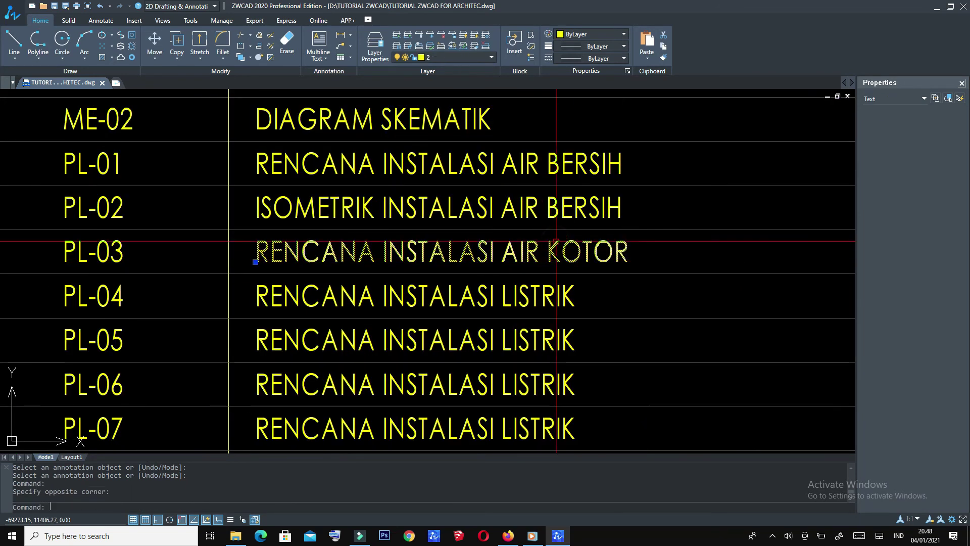
{"action": "scroll", "coordinate": [581, 302], "scroll_direction": "up", "scroll_amount": 1}
{"action": "key", "text": "Escape"}
{"action": "left_click", "coordinate": [582, 303]}
{"action": "left_click", "coordinate": [520, 277]}
{"action": "key", "text": "Delete"}
- Delete the second leftover RENCANA INSTALASI LISTRIK title
{"action": "scroll", "coordinate": [599, 297], "scroll_direction": "up", "scroll_amount": 1}
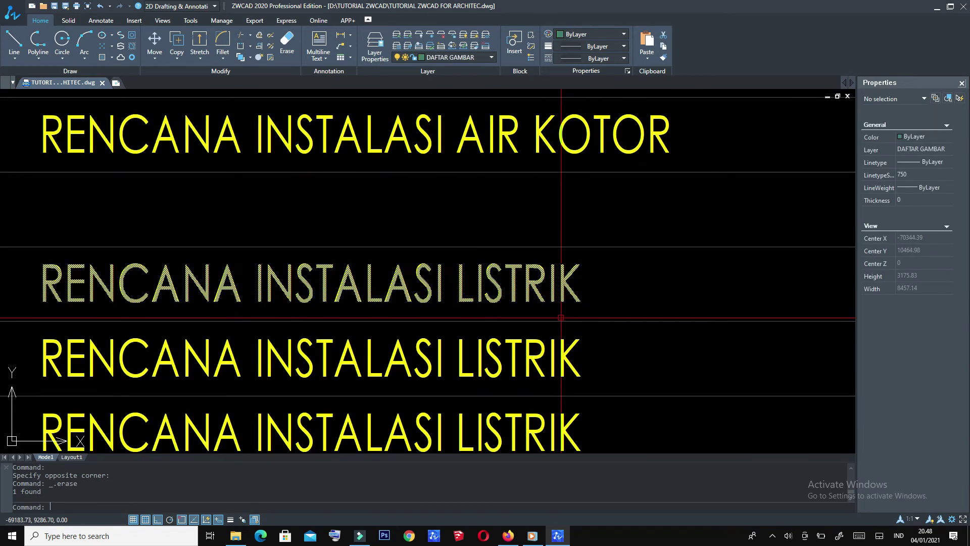
{"action": "left_click", "coordinate": [599, 297]}
{"action": "left_click", "coordinate": [515, 273]}
{"action": "key", "text": "Delete"}
{"action": "scroll", "coordinate": [570, 325], "scroll_direction": "down", "scroll_amount": 1}
{"action": "scroll", "coordinate": [773, 275], "scroll_direction": "up", "scroll_amount": 2}
{"action": "scroll", "coordinate": [773, 274], "scroll_direction": "down", "scroll_amount": 1}
{"action": "middle_click_drag", "start_coordinate": [687, 274], "coordinate": [772, 275]}
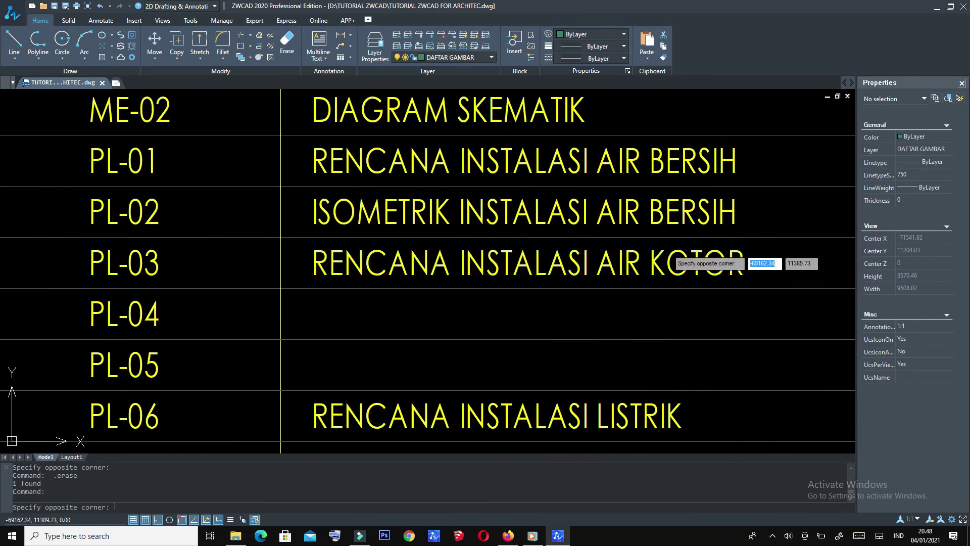
- Copy the RENCANA INSTALASI AIR KOTOR title into the PL-05 row
{"action": "left_click", "coordinate": [670, 253]}
{"action": "type", "text": "co"}
{"action": "key", "text": "Return"}
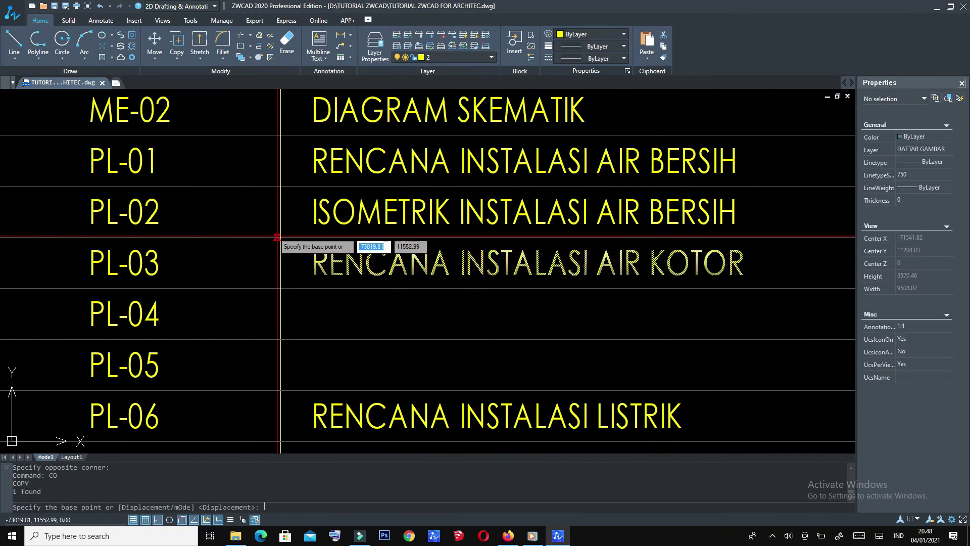
{"action": "left_click", "coordinate": [281, 237]}
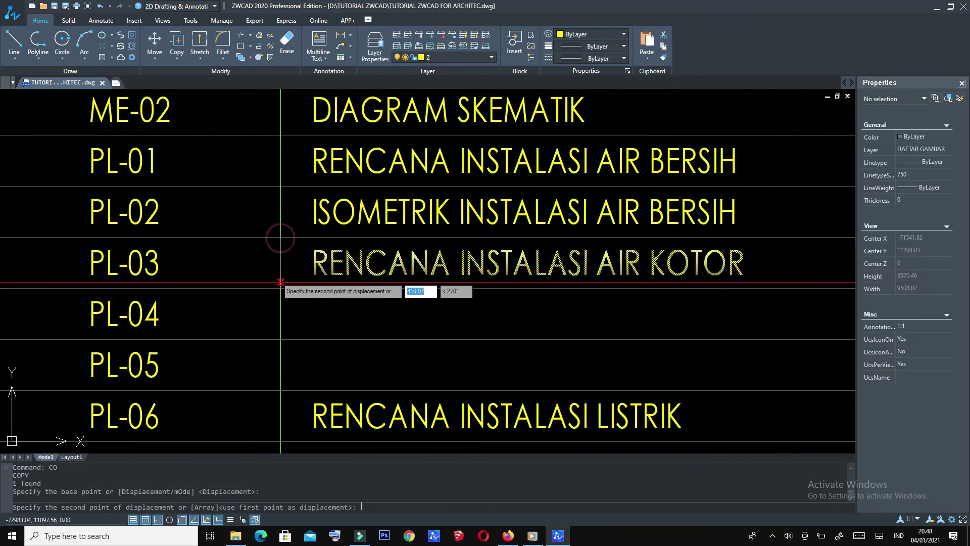
{"action": "left_click", "coordinate": [280, 340]}
{"action": "scroll", "coordinate": [377, 314], "scroll_direction": "down", "scroll_amount": 3}
{"action": "key", "text": "Escape"}
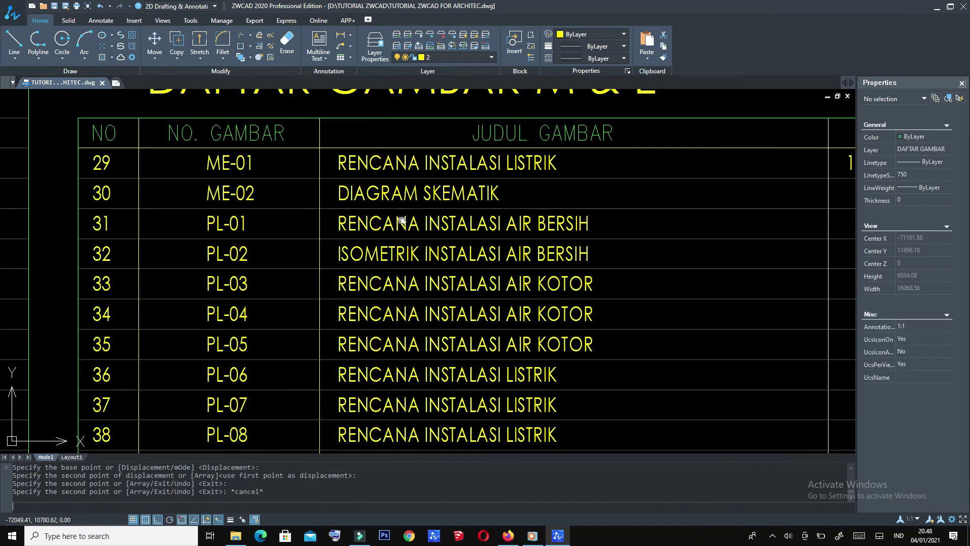
- Change the PL-05 title to ISOMETRIK INSTALASI AIR KOTOR by replacing RENCANA
{"action": "middle_click_drag", "start_coordinate": [403, 300], "coordinate": [403, 218]}
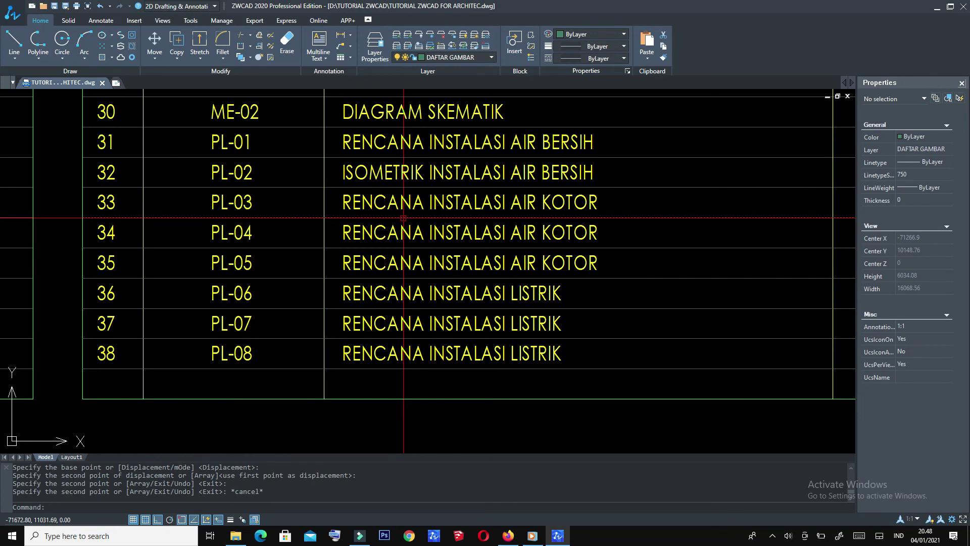
{"action": "middle_click_drag", "start_coordinate": [487, 231], "coordinate": [479, 276]}
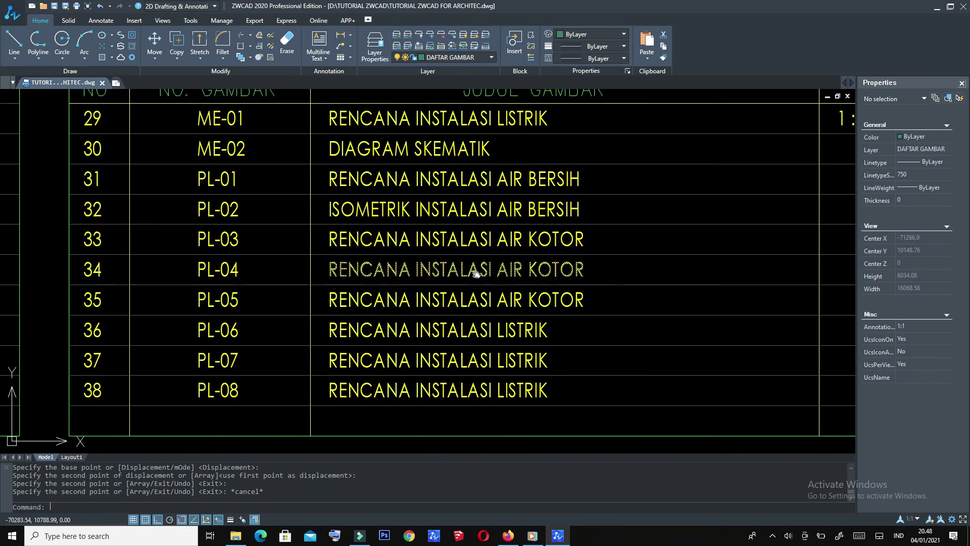
{"action": "left_click", "coordinate": [585, 309]}
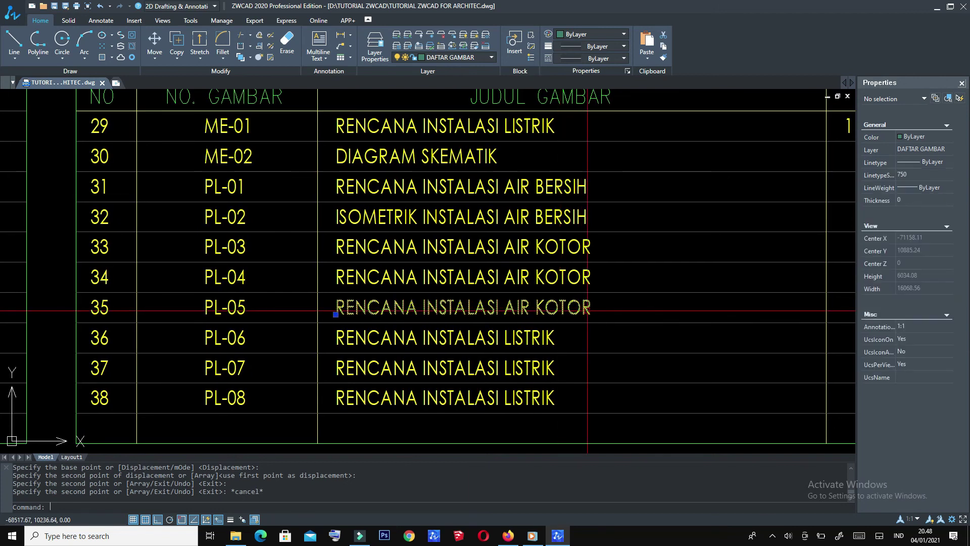
{"action": "double_click", "coordinate": [587, 309]}
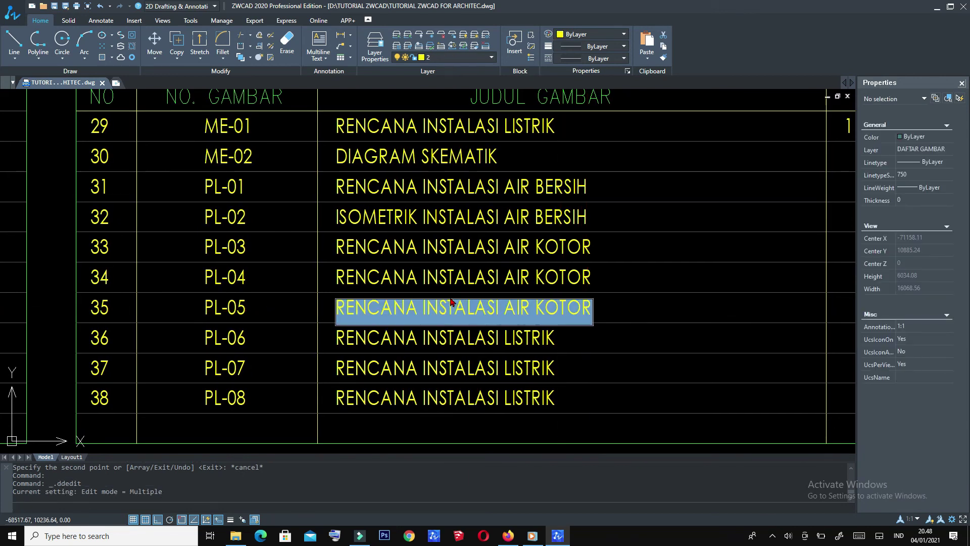
{"action": "left_click", "coordinate": [431, 306]}
{"action": "left_click_drag", "start_coordinate": [421, 308], "coordinate": [296, 311]}
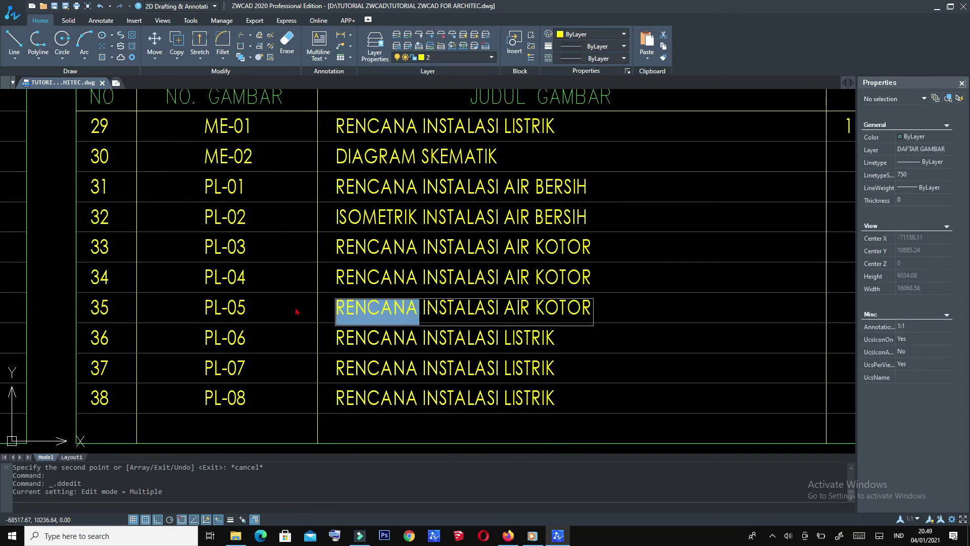
{"action": "type", "text": "ISOMETRIK"}
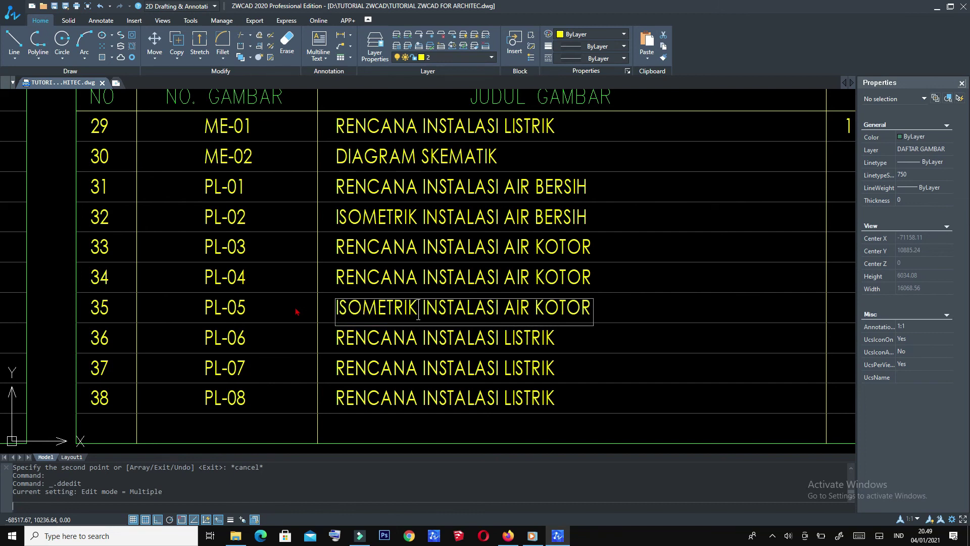
{"action": "left_click", "coordinate": [589, 353]}
- Retitle PL-06 to PL-08 as DETAIL DENAH SEPTIKTANK, POTONGAN SEPTIKTANK and DETAIL BAK KONTROL
{"action": "left_click", "coordinate": [530, 339]}
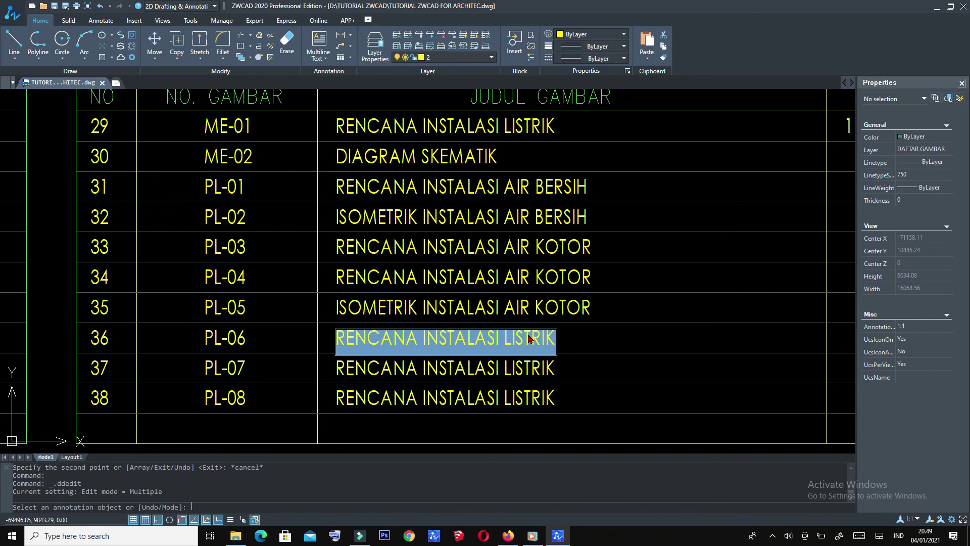
{"action": "type", "text": "DETAIL DENAH SEPTIKTANK"}
{"action": "key", "text": "Return"}
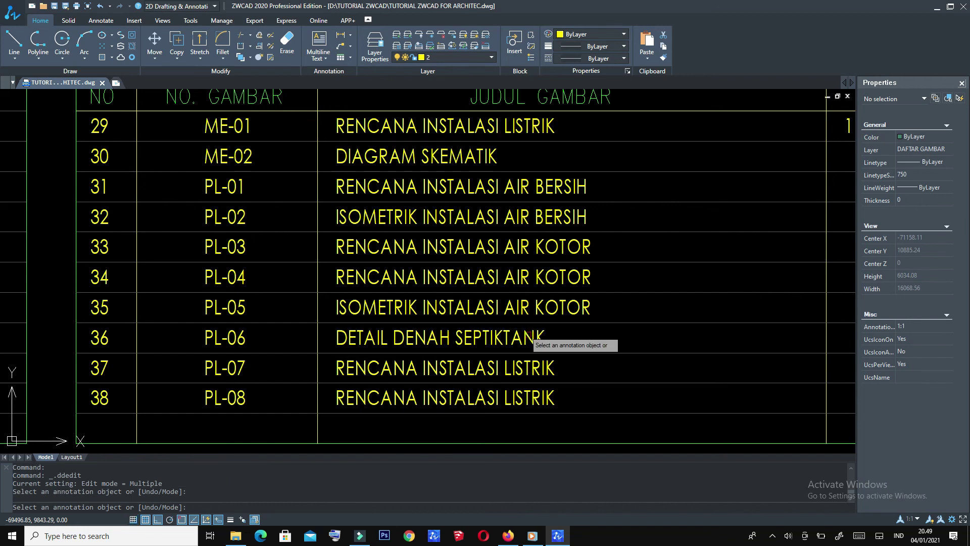
{"action": "left_click", "coordinate": [528, 371]}
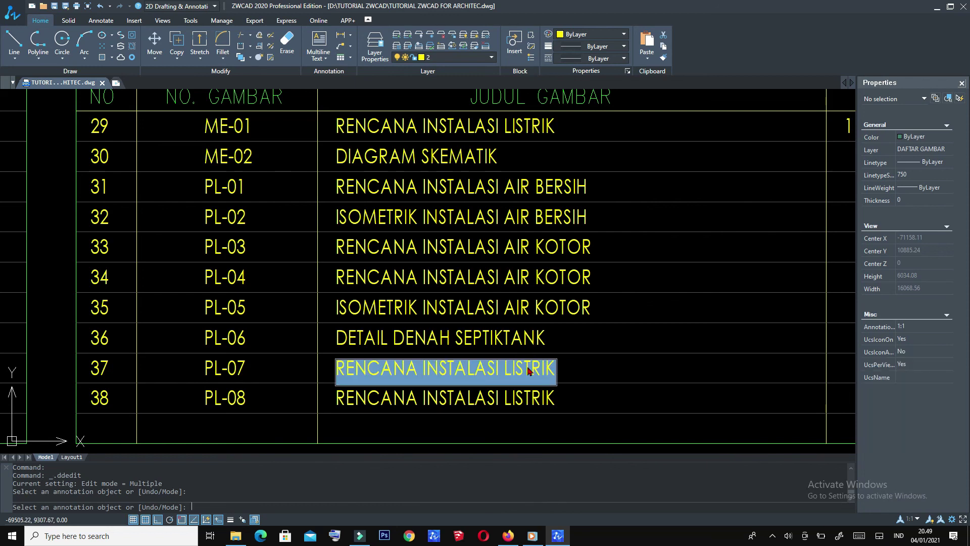
{"action": "type", "text": "POTO"}
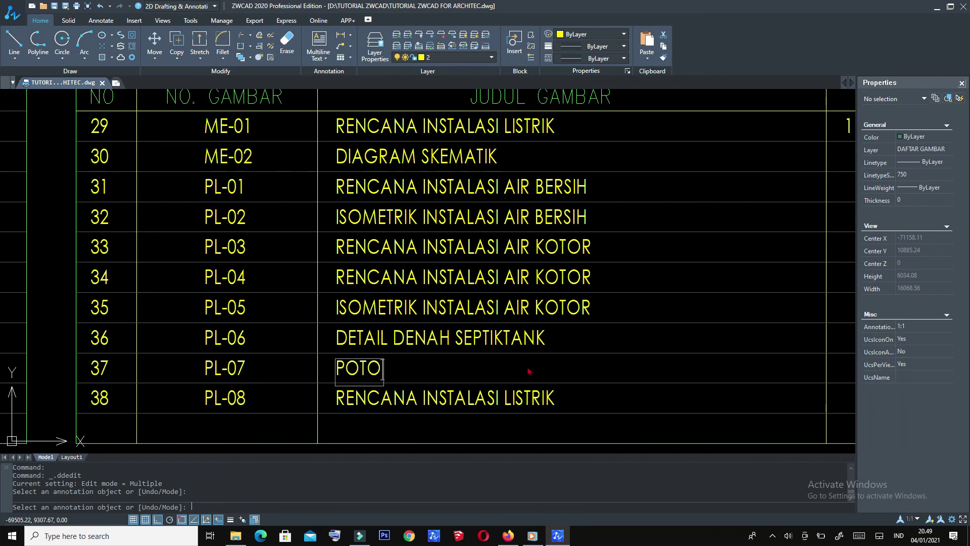
{"action": "type", "text": "NGAN SEPTIKTANK"}
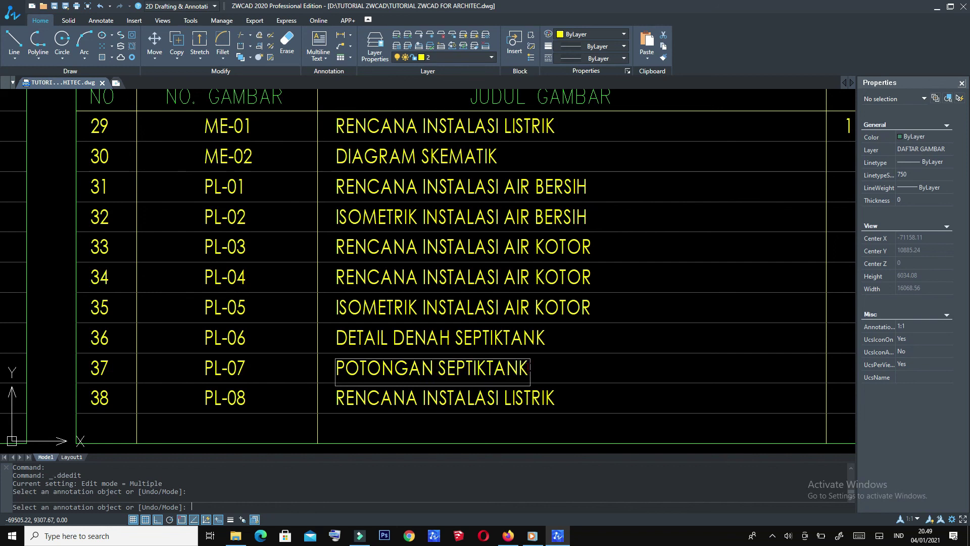
{"action": "key", "text": "Return"}
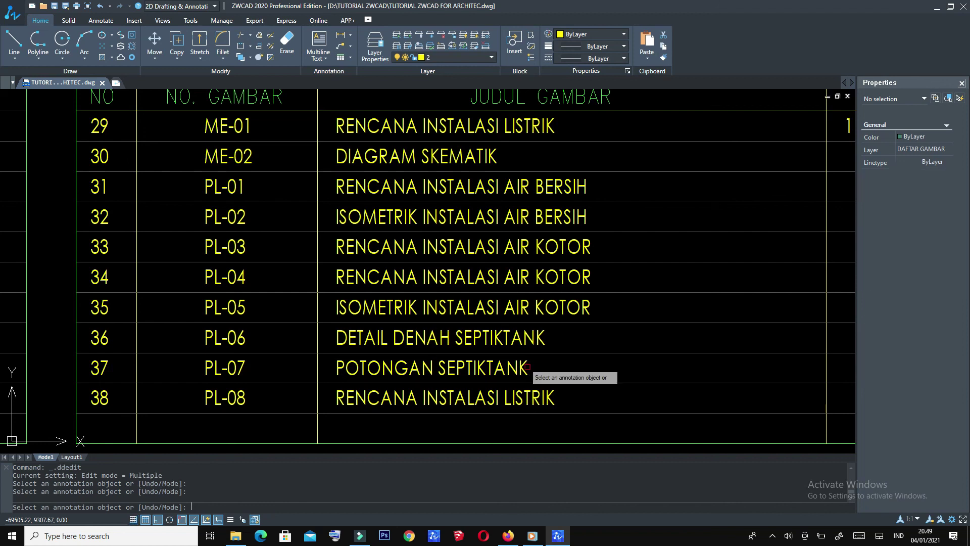
{"action": "left_click", "coordinate": [542, 394]}
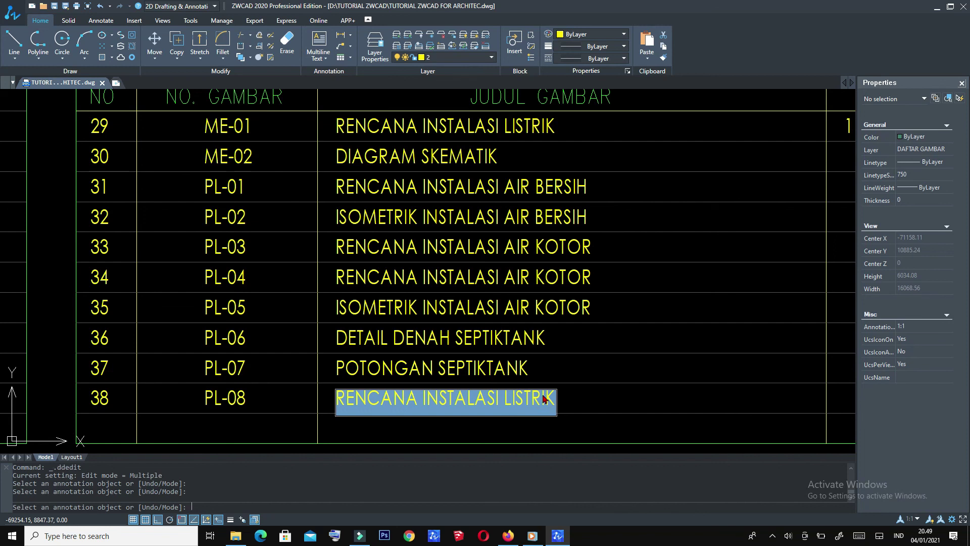
{"action": "type", "text": "DETAIL BA"}
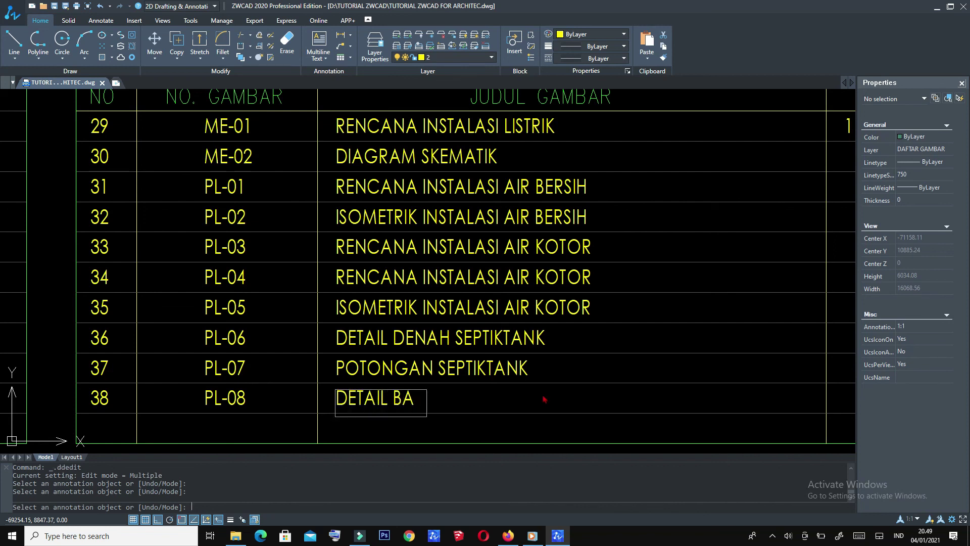
{"action": "type", "text": "K KONTROL"}
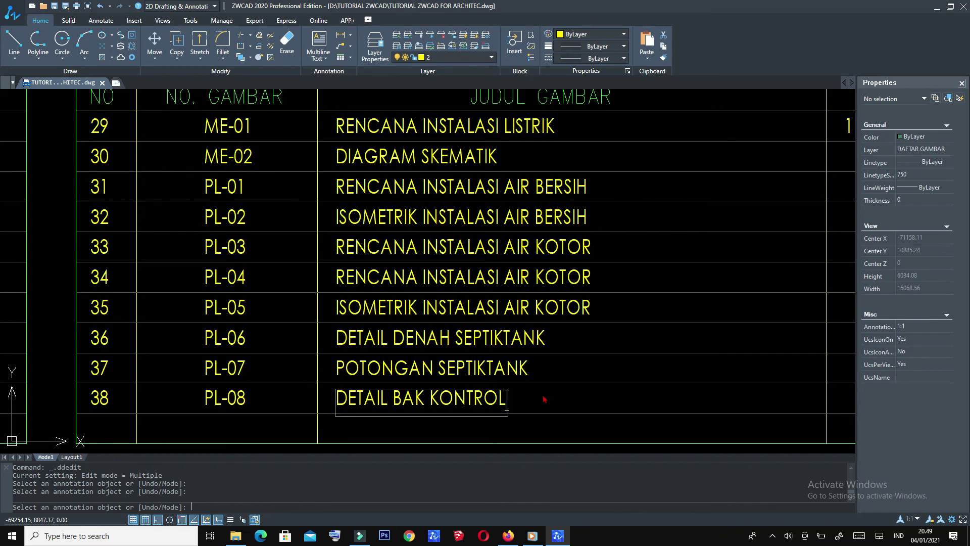
{"action": "key", "text": "Return"}
{"action": "key", "text": "Return"}
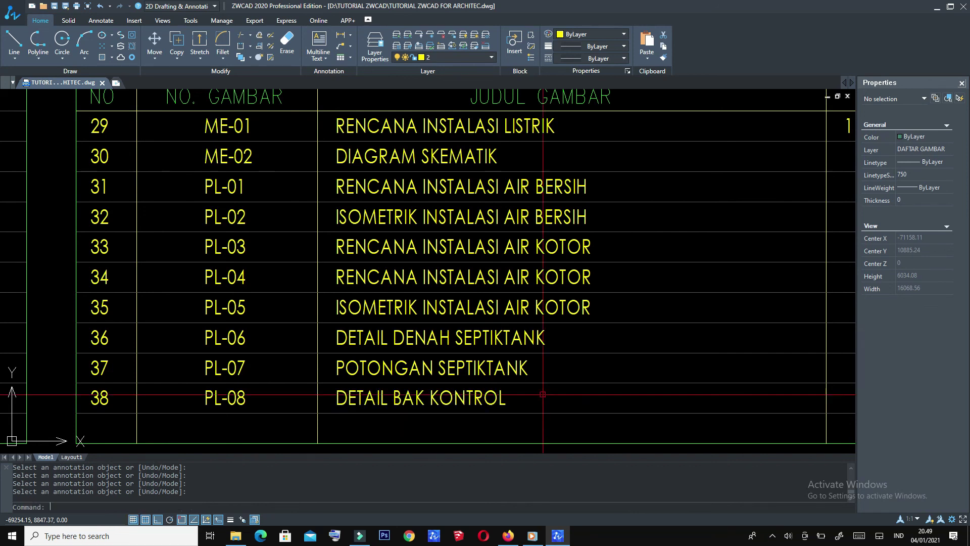
{"action": "scroll", "coordinate": [482, 297], "scroll_direction": "down", "scroll_amount": 3}
{"action": "scroll", "coordinate": [482, 297], "scroll_direction": "down", "scroll_amount": 3}
{"action": "scroll", "coordinate": [482, 297], "scroll_direction": "down", "scroll_amount": 2}
{"action": "scroll", "coordinate": [483, 297], "scroll_direction": "up", "scroll_amount": 4}
{"action": "scroll", "coordinate": [485, 328], "scroll_direction": "up", "scroll_amount": 2}
{"action": "scroll", "coordinate": [485, 329], "scroll_direction": "down", "scroll_amount": 2}
{"action": "scroll", "coordinate": [485, 329], "scroll_direction": "down", "scroll_amount": 3}
{"action": "middle_click_drag", "start_coordinate": [454, 272], "coordinate": [516, 304]}
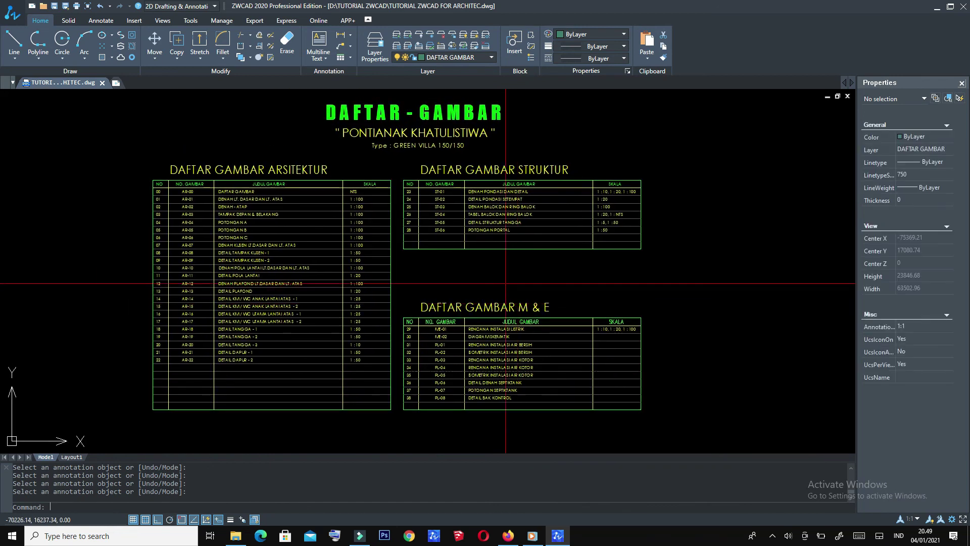
{"action": "scroll", "coordinate": [444, 271], "scroll_direction": "up", "scroll_amount": 3}
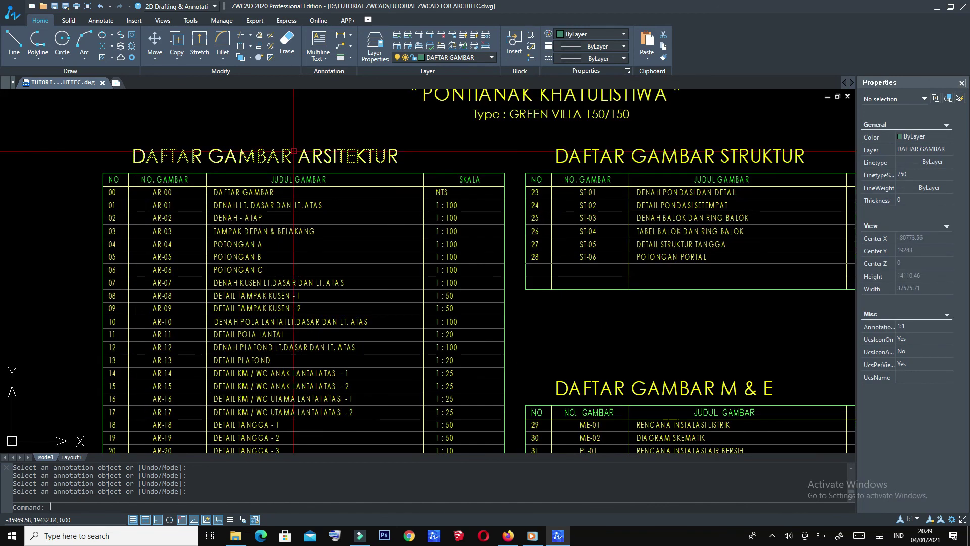
{"action": "scroll", "coordinate": [411, 142], "scroll_direction": "down", "scroll_amount": 3}
{"action": "scroll", "coordinate": [411, 142], "scroll_direction": "up", "scroll_amount": 1}
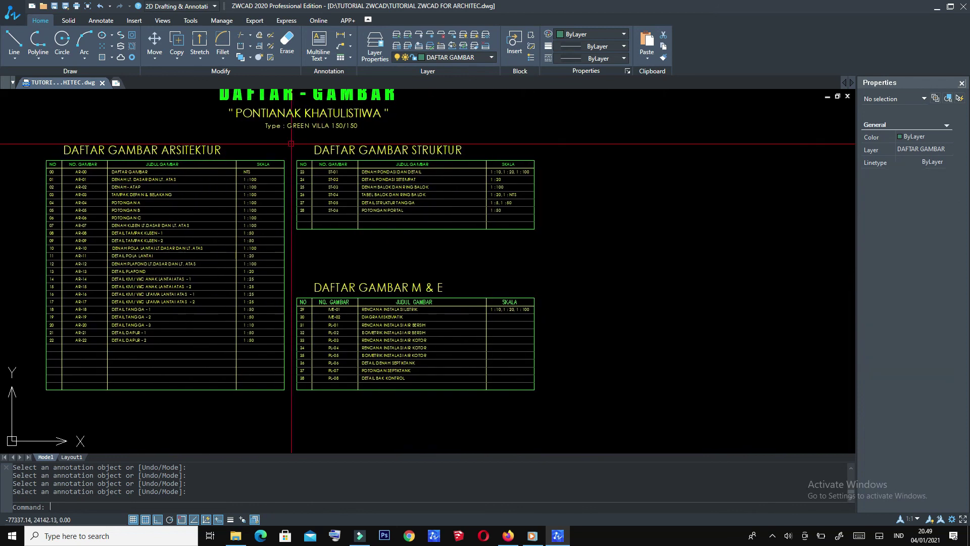
{"action": "scroll", "coordinate": [411, 143], "scroll_direction": "up", "scroll_amount": 2}
{"action": "scroll", "coordinate": [410, 142], "scroll_direction": "down", "scroll_amount": 3}
{"action": "scroll", "coordinate": [386, 223], "scroll_direction": "up", "scroll_amount": 3}
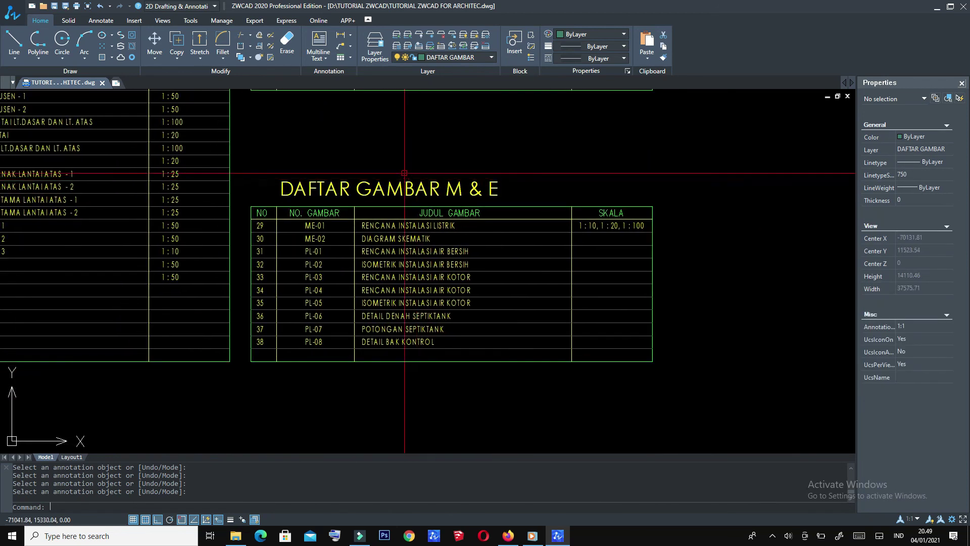
{"action": "scroll", "coordinate": [413, 176], "scroll_direction": "down", "scroll_amount": 1}
{"action": "scroll", "coordinate": [398, 208], "scroll_direction": "down", "scroll_amount": 2}
{"action": "scroll", "coordinate": [435, 244], "scroll_direction": "up", "scroll_amount": 3}
{"action": "scroll", "coordinate": [445, 240], "scroll_direction": "up", "scroll_amount": 2}
{"action": "scroll", "coordinate": [458, 235], "scroll_direction": "down", "scroll_amount": 1}
{"action": "middle_click_drag", "start_coordinate": [459, 235], "coordinate": [480, 240]}
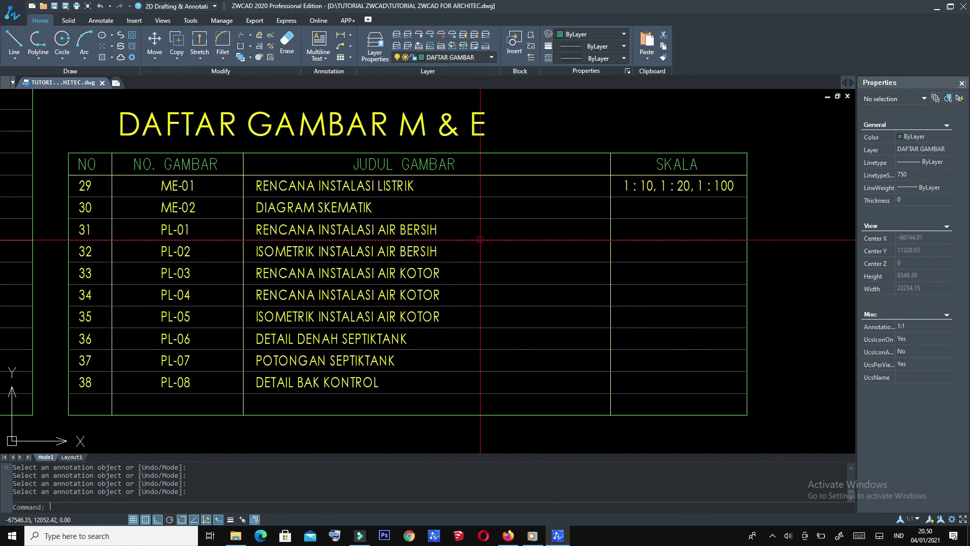